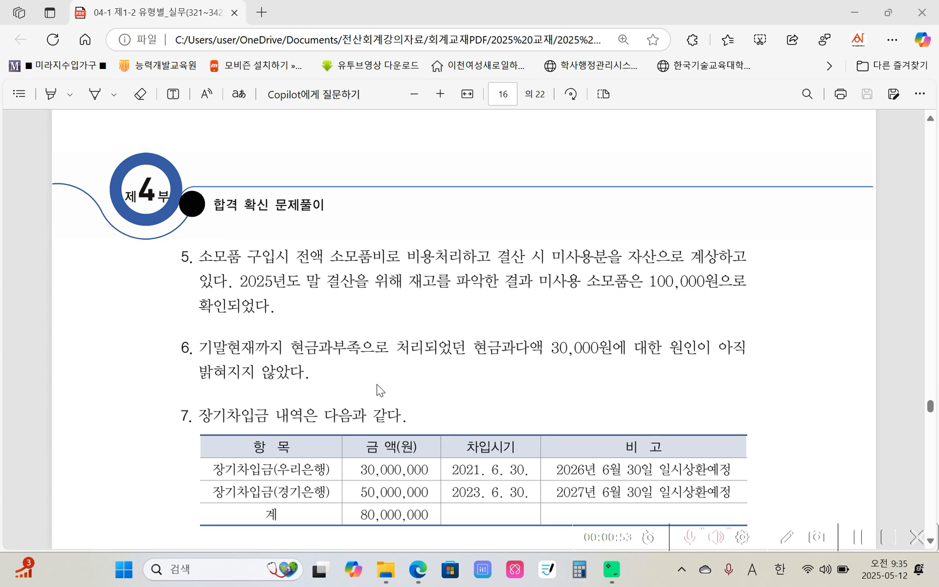
Find the automatic-closing problems in the PDF, launch 더존 Smart A(iPLUS) and log in to (주)유형상사 at level FAT 1급 with the window maximized.
{"action": "scroll", "coordinate": [377, 384], "scroll_direction": "down", "scroll_amount": 5}
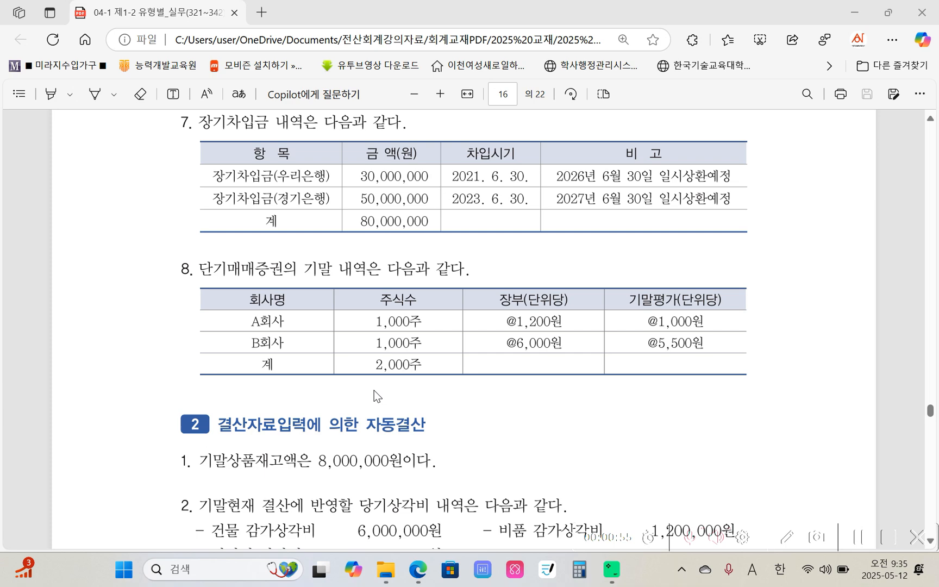
{"action": "scroll", "coordinate": [374, 391], "scroll_direction": "down", "scroll_amount": 5}
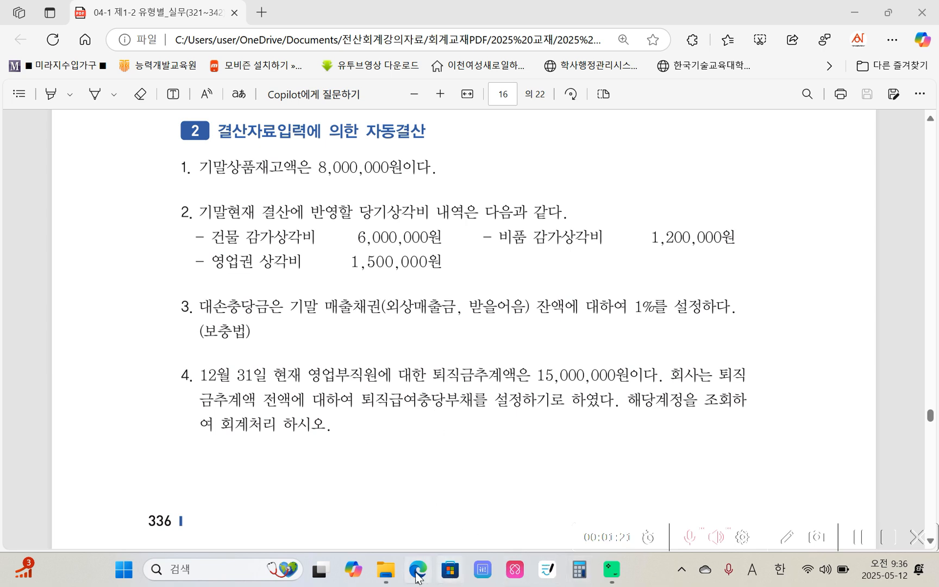
{"action": "left_click", "coordinate": [124, 569]}
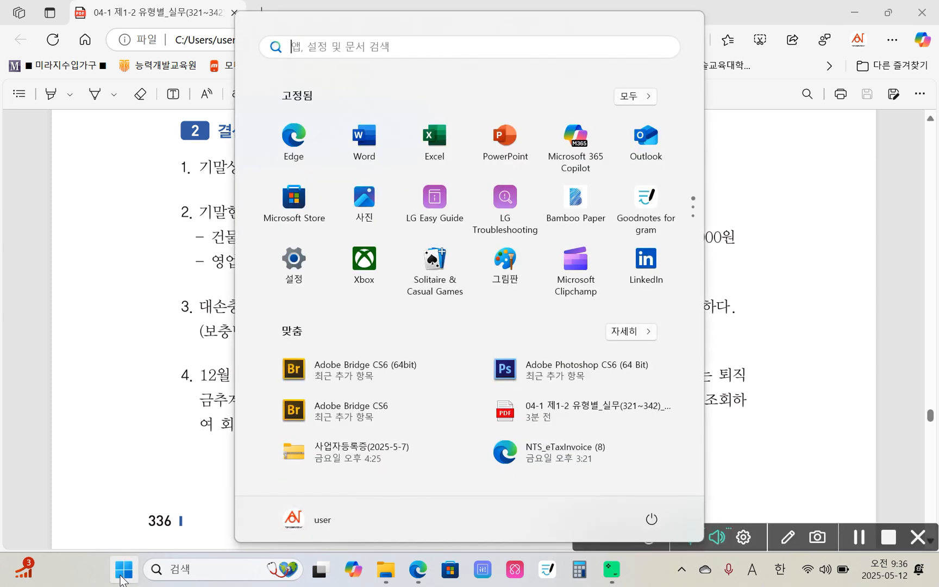
{"action": "left_click", "coordinate": [693, 227]}
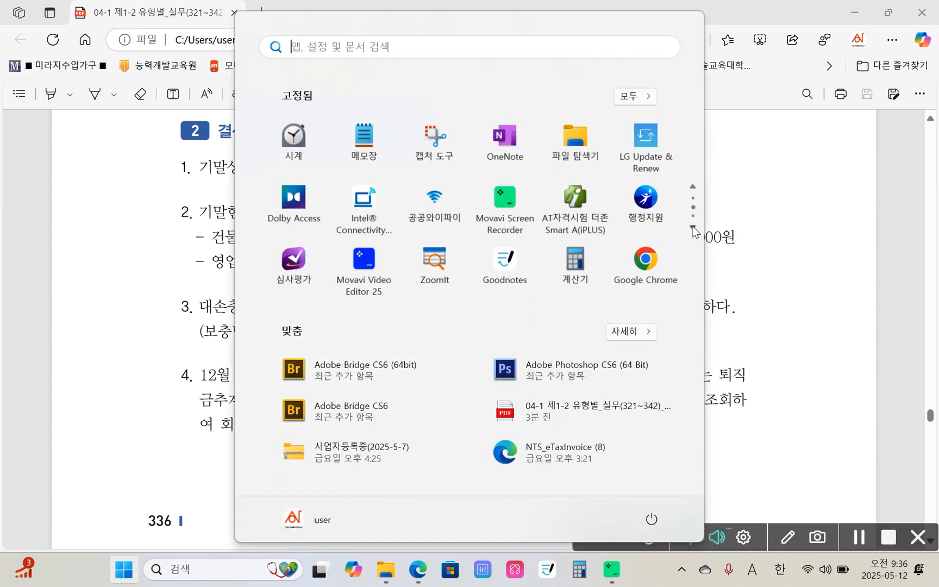
{"action": "left_click", "coordinate": [574, 213]}
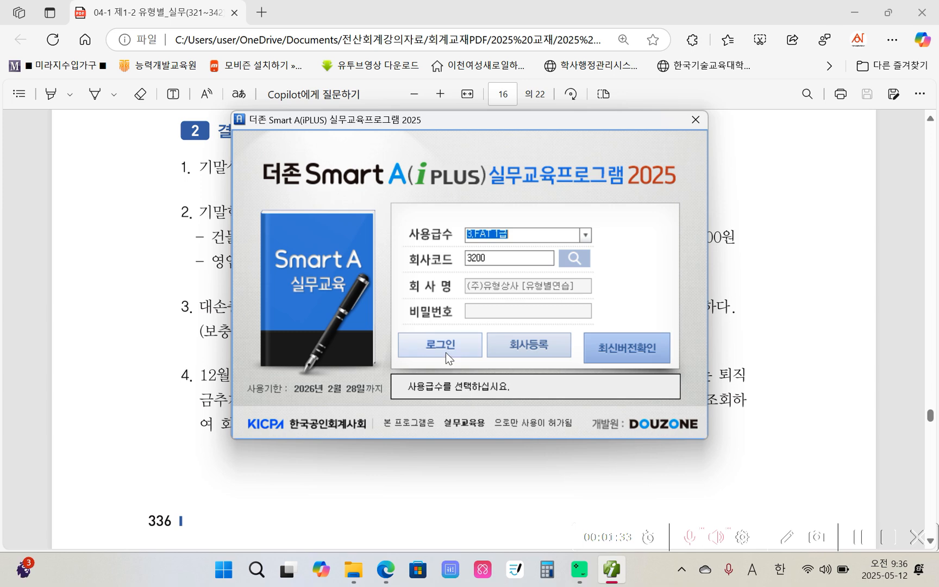
{"action": "left_click", "coordinate": [445, 349]}
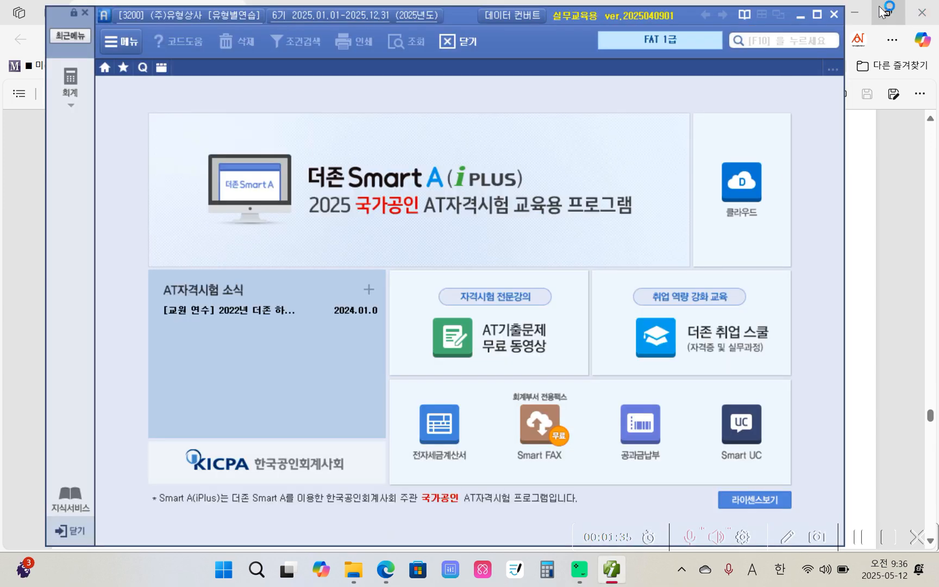
{"action": "left_click", "coordinate": [817, 15]}
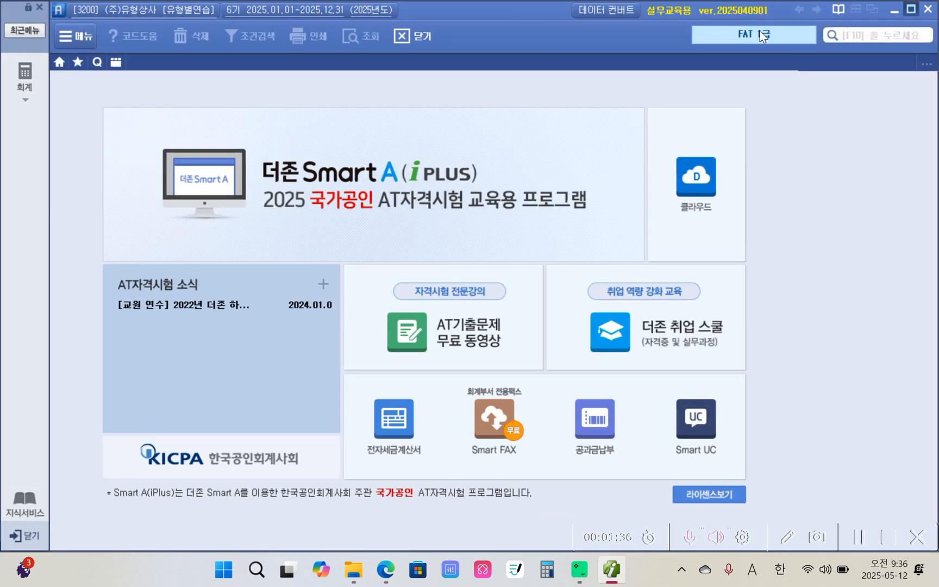
Open 일반전표입력 and display the journal entries for December 31, 2025.
{"action": "left_click", "coordinate": [20, 75]}
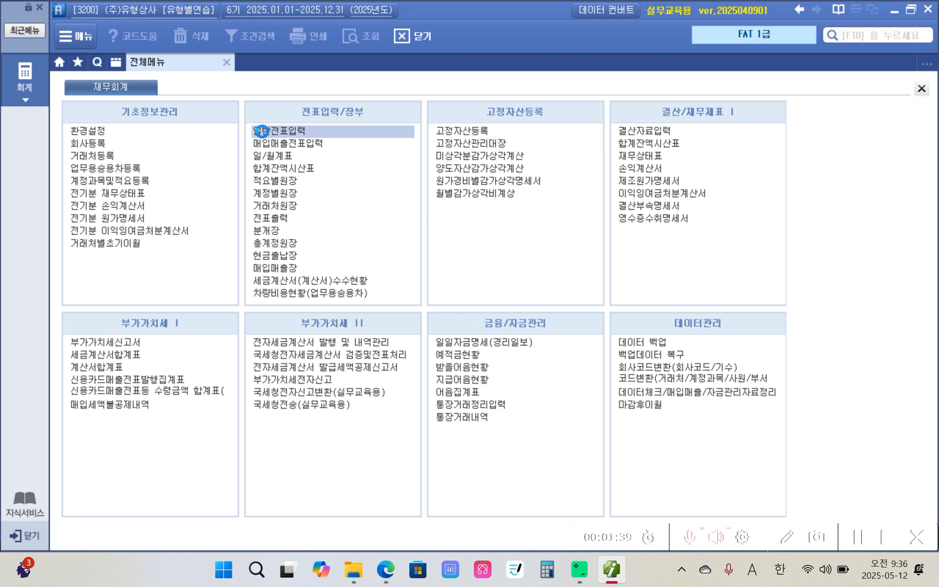
{"action": "left_click", "coordinate": [261, 131]}
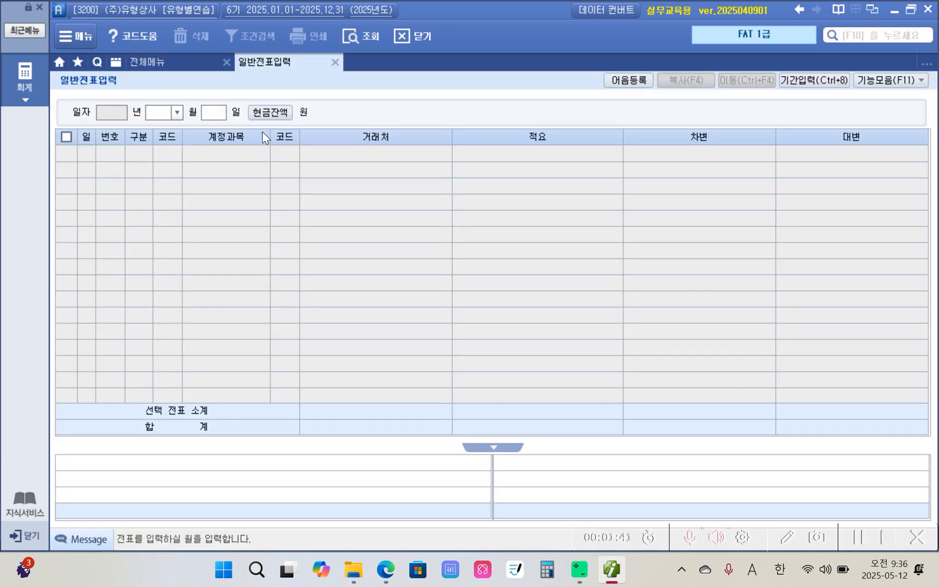
{"action": "type", "text": "12"}
{"action": "key", "text": "Return"}
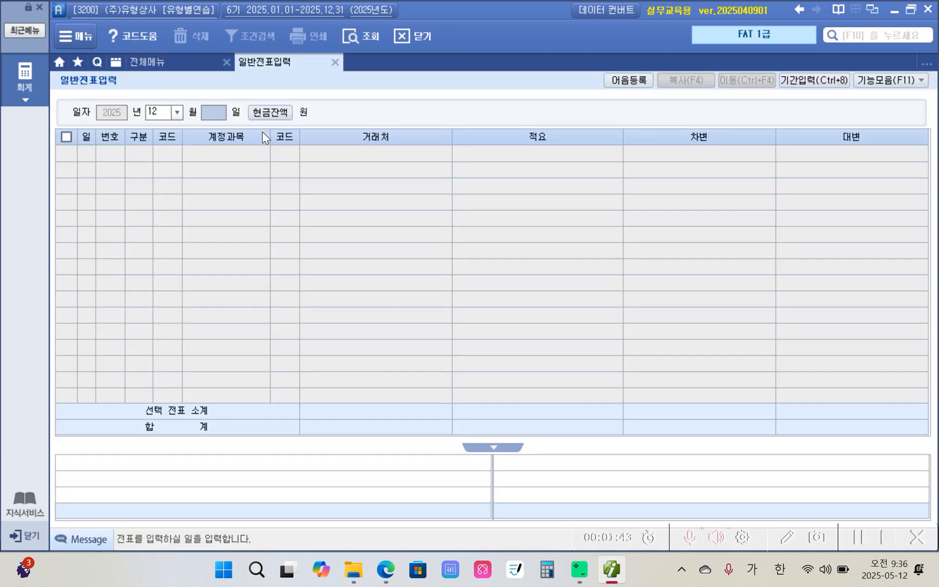
{"action": "type", "text": "31"}
{"action": "key", "text": "Return"}
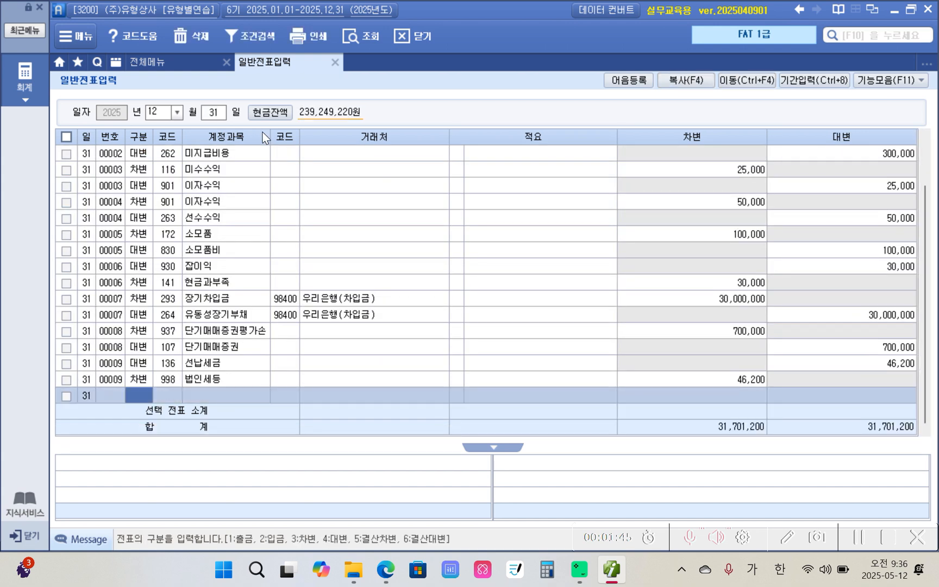
Examine the December 31 closing entries, especially the 선납세금 and 법인세등 lines of voucher 00009, and glance back at the PDF's automatic-closing problems.
{"action": "scroll", "coordinate": [153, 171], "scroll_direction": "up", "scroll_amount": 2}
{"action": "left_click", "coordinate": [115, 155]}
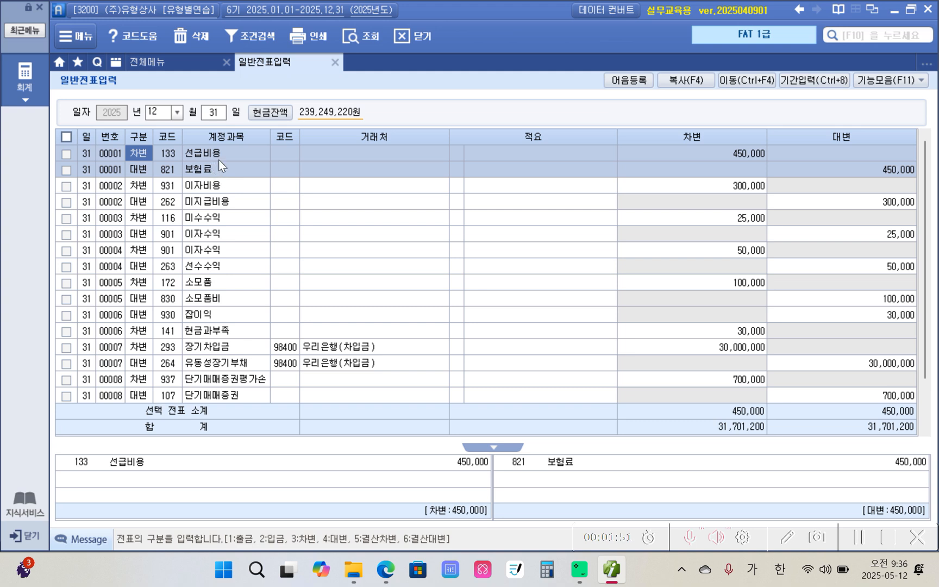
{"action": "scroll", "coordinate": [218, 161], "scroll_direction": "down", "scroll_amount": 1}
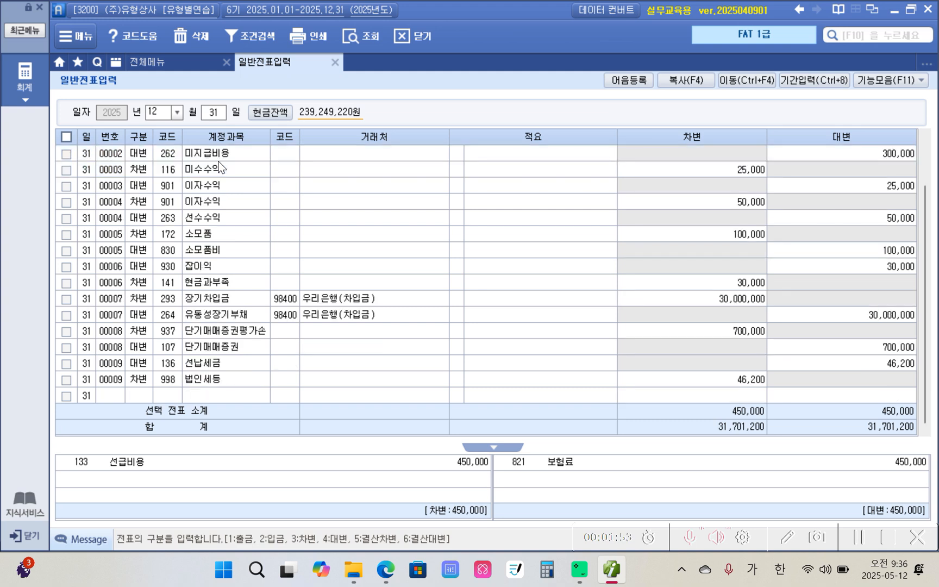
{"action": "left_click", "coordinate": [106, 370]}
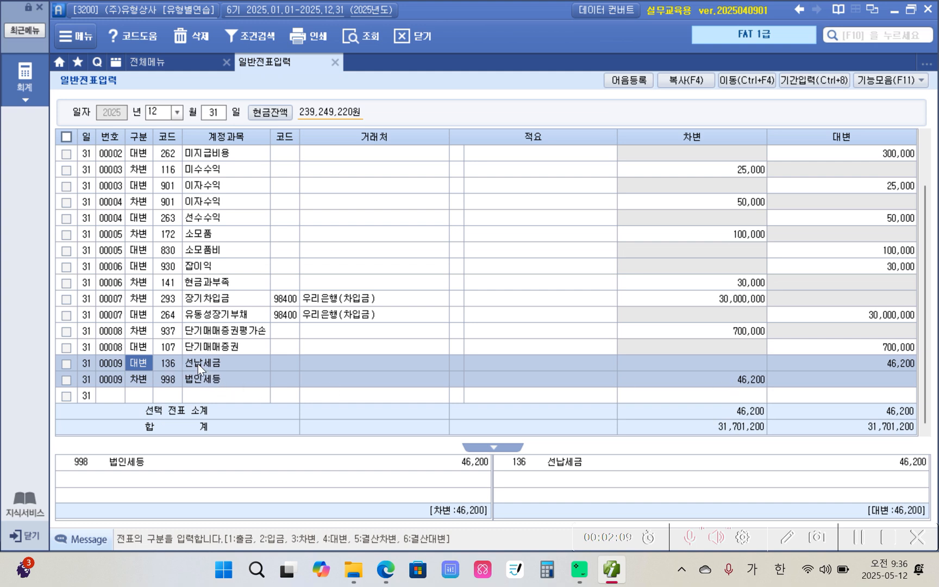
{"action": "left_click", "coordinate": [872, 371]}
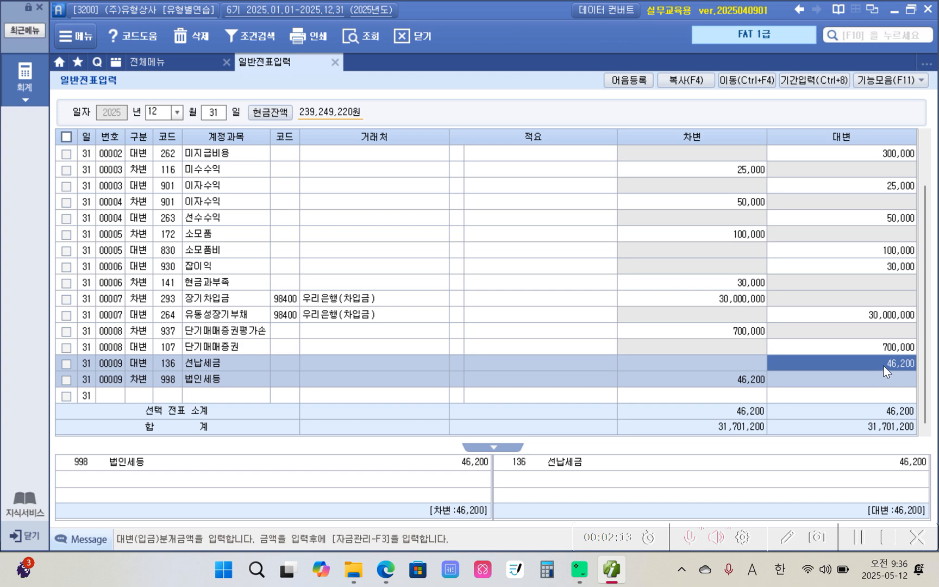
{"action": "left_click", "coordinate": [157, 378]}
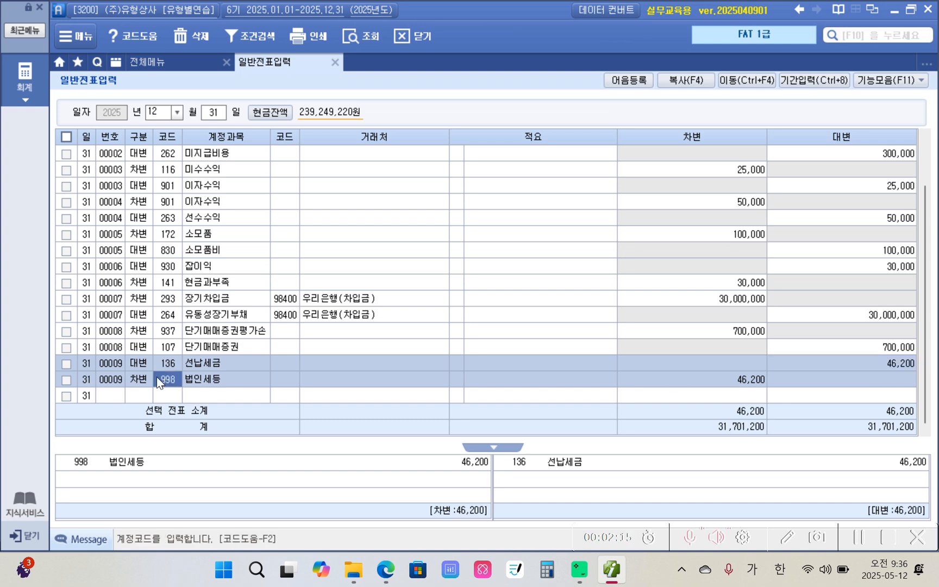
{"action": "left_click", "coordinate": [749, 378]}
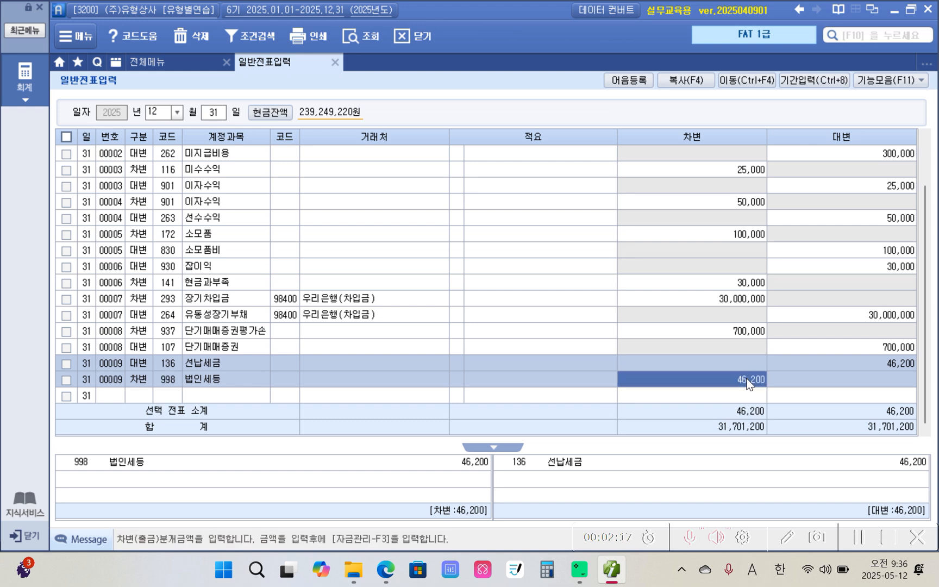
{"action": "left_click", "coordinate": [147, 380]}
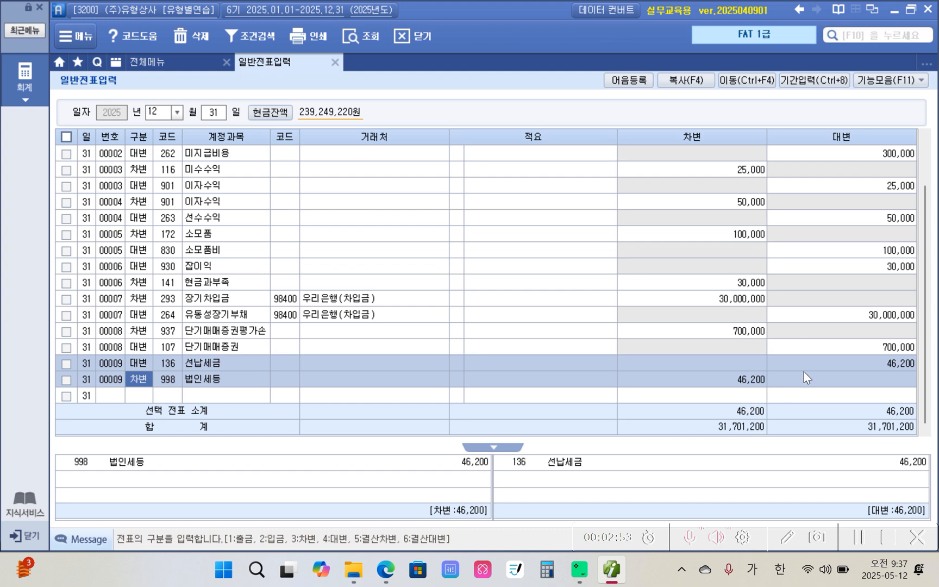
{"action": "left_click", "coordinate": [863, 364]}
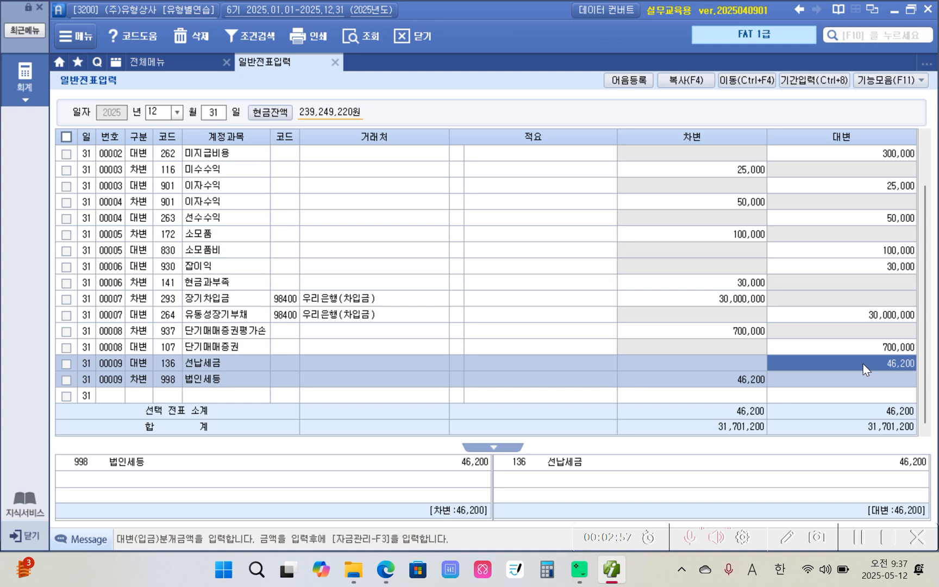
{"action": "left_click", "coordinate": [751, 385]}
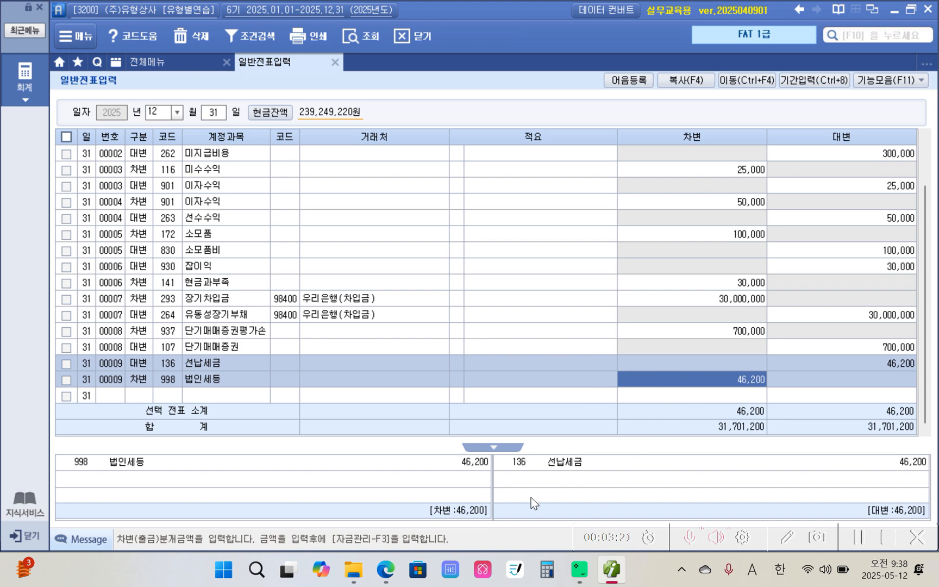
{"action": "left_click", "coordinate": [611, 575]}
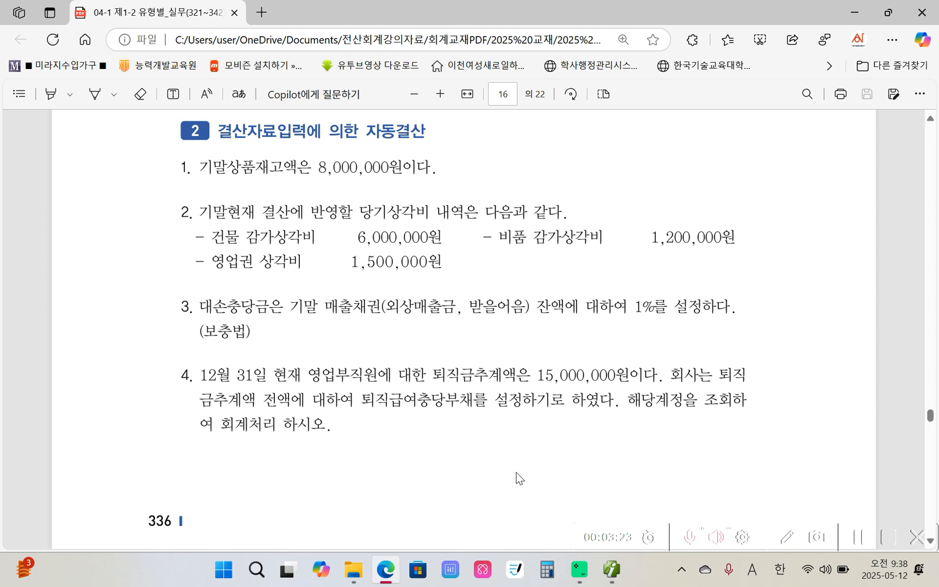
{"action": "left_click", "coordinate": [607, 574]}
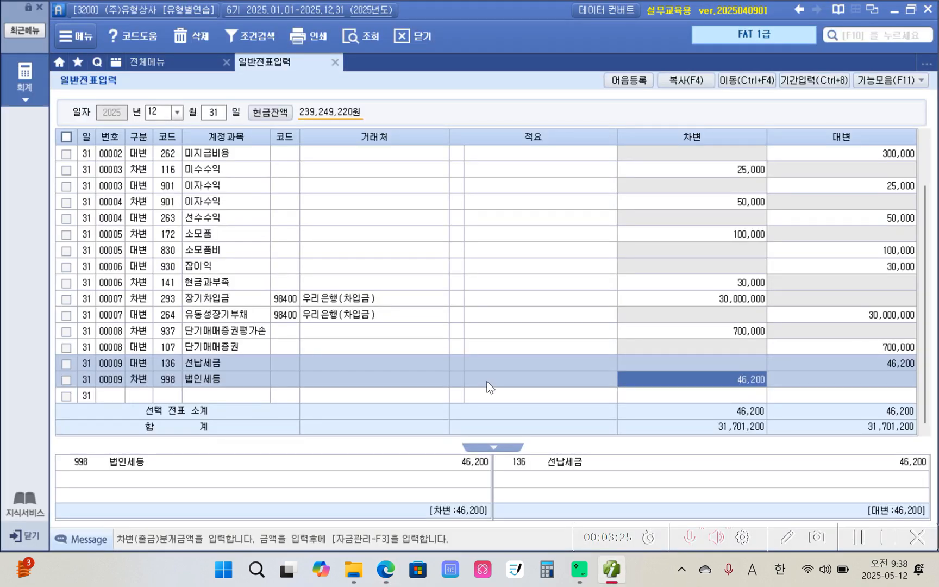
Open 결산자료입력 and set the closing period from month 1 to month 12 of 2025.
{"action": "left_click", "coordinate": [26, 87]}
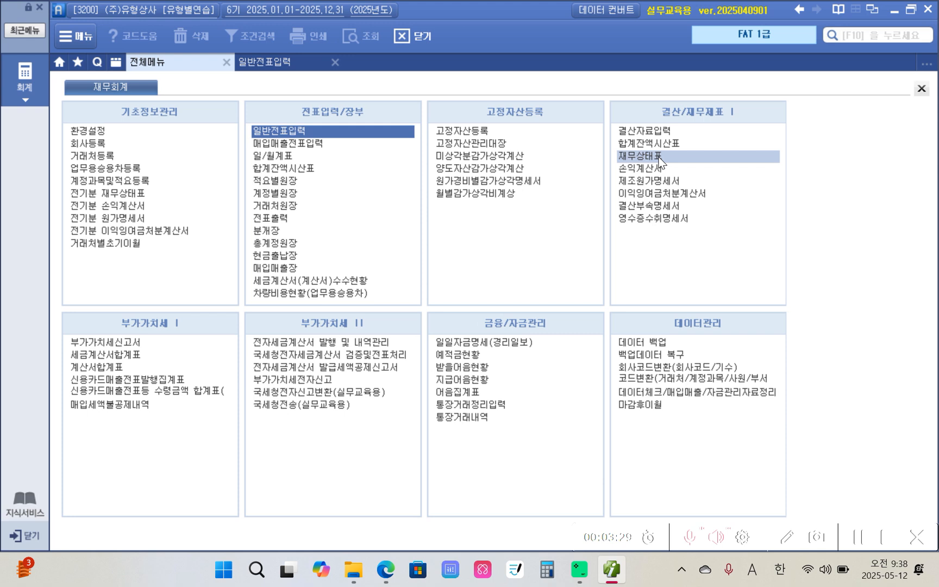
{"action": "left_click_drag", "start_coordinate": [780, 97], "coordinate": [720, 313]}
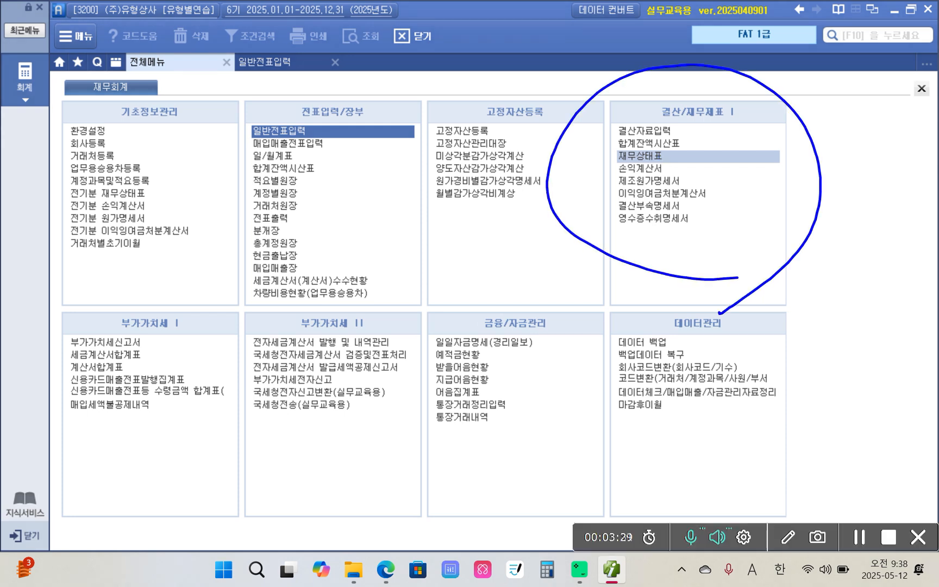
{"action": "mouse_move", "coordinate": [608, 113]}
{"action": "left_mouse_down"}
{"action": "mouse_move", "coordinate": [625, 135]}
{"action": "mouse_move", "coordinate": [672, 113]}
{"action": "mouse_move", "coordinate": [567, 128]}
{"action": "left_mouse_up"}
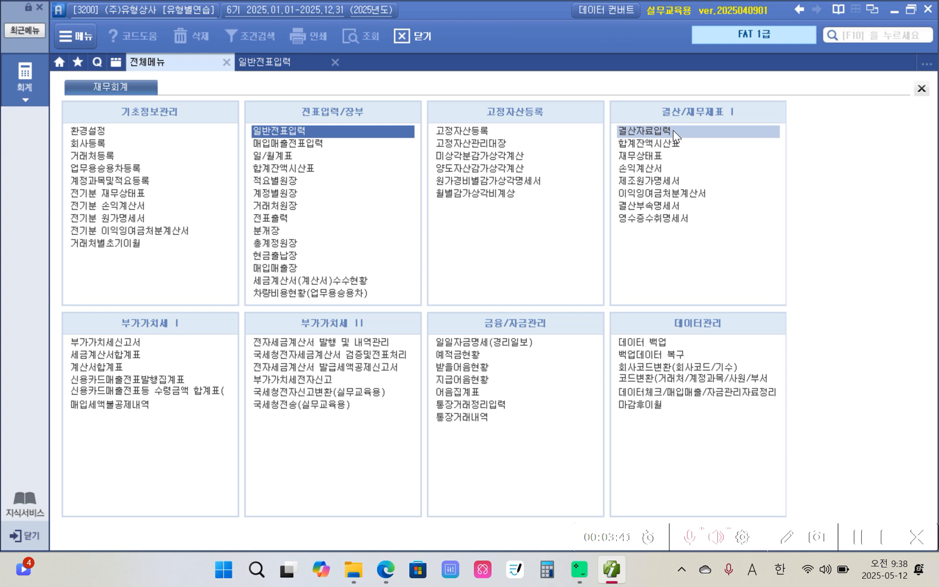
{"action": "left_click", "coordinate": [674, 131]}
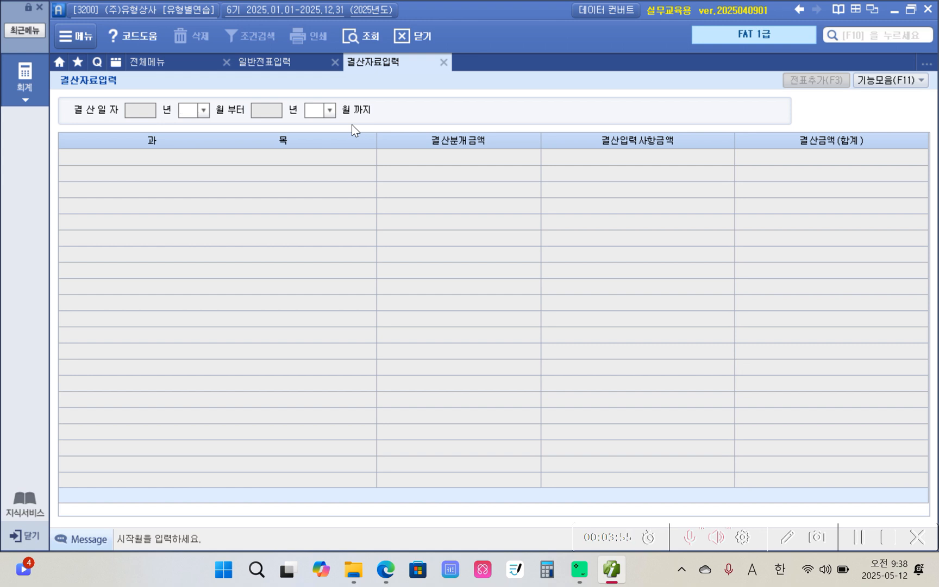
{"action": "type", "text": "1"}
{"action": "key", "text": "Return"}
{"action": "type", "text": "12"}
{"action": "key", "text": "Return"}
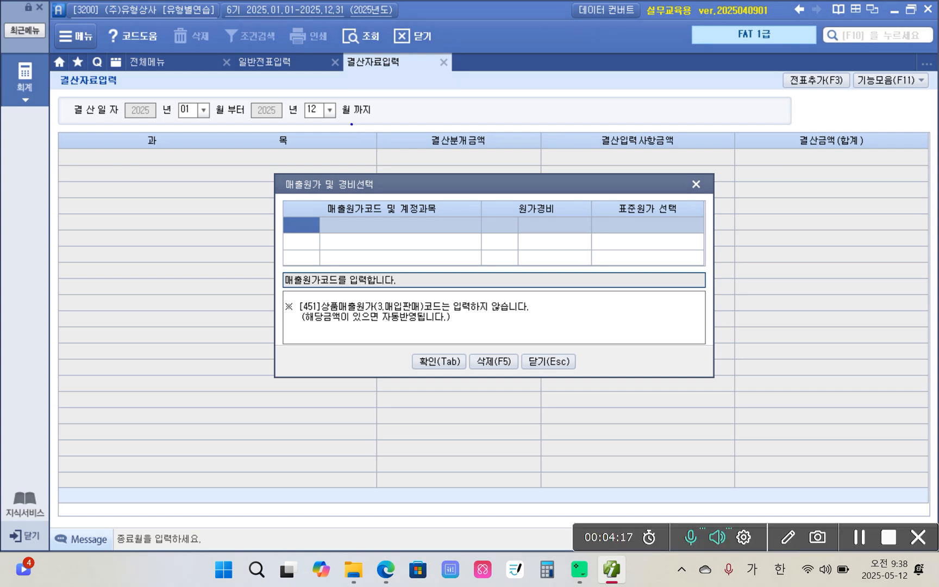
{"action": "mouse_move", "coordinate": [289, 292]}
{"action": "left_mouse_down"}
{"action": "mouse_move", "coordinate": [287, 313]}
{"action": "mouse_move", "coordinate": [379, 315]}
{"action": "mouse_move", "coordinate": [333, 290]}
{"action": "mouse_move", "coordinate": [291, 296]}
{"action": "left_mouse_up"}
{"action": "left_click_drag", "start_coordinate": [425, 312], "coordinate": [532, 319]}
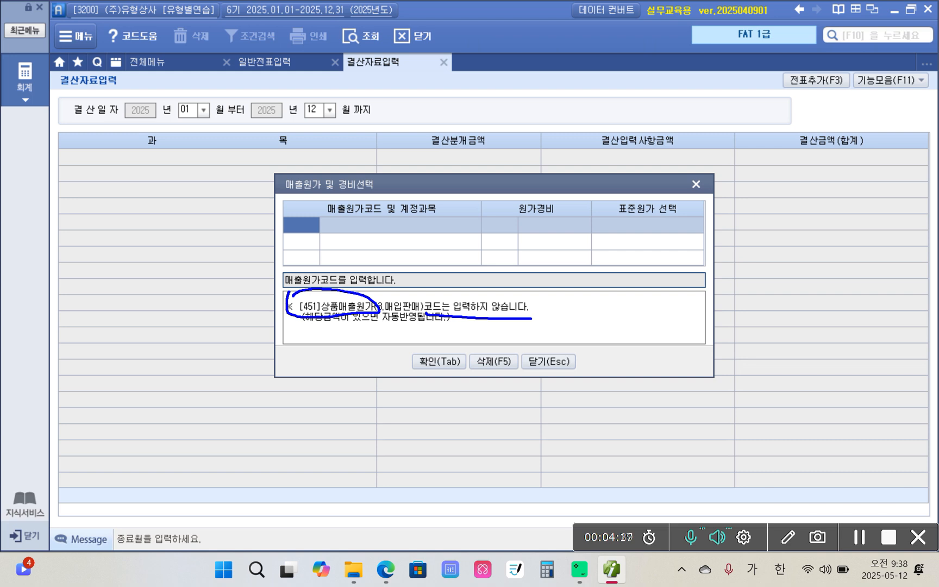
{"action": "mouse_move", "coordinate": [283, 204]}
{"action": "left_mouse_down"}
{"action": "mouse_move", "coordinate": [278, 214]}
{"action": "mouse_move", "coordinate": [390, 244]}
{"action": "mouse_move", "coordinate": [506, 229]}
{"action": "mouse_move", "coordinate": [538, 205]}
{"action": "mouse_move", "coordinate": [270, 208]}
{"action": "left_mouse_up"}
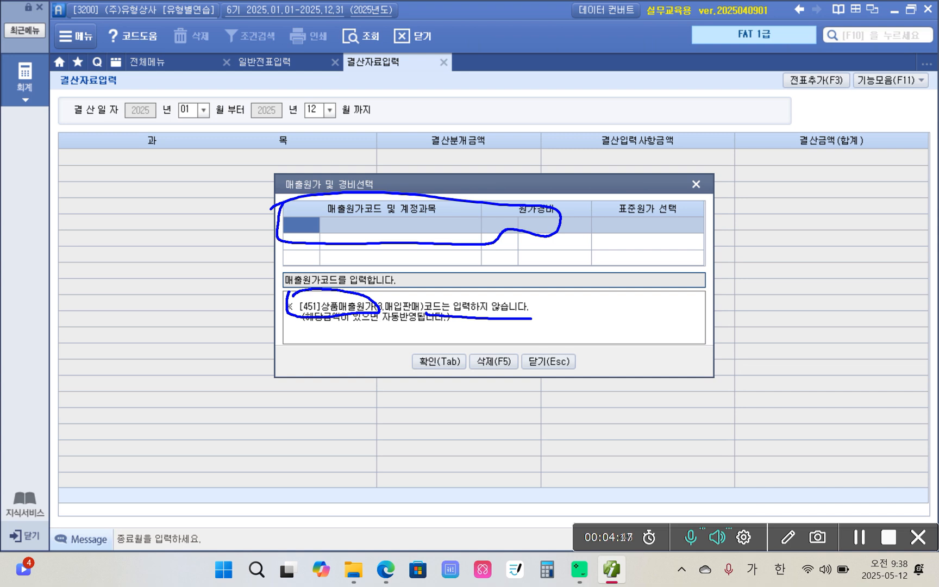
{"action": "mouse_move", "coordinate": [351, 329]}
{"action": "left_mouse_down"}
{"action": "mouse_move", "coordinate": [303, 322]}
{"action": "mouse_move", "coordinate": [351, 323]}
{"action": "left_mouse_up"}
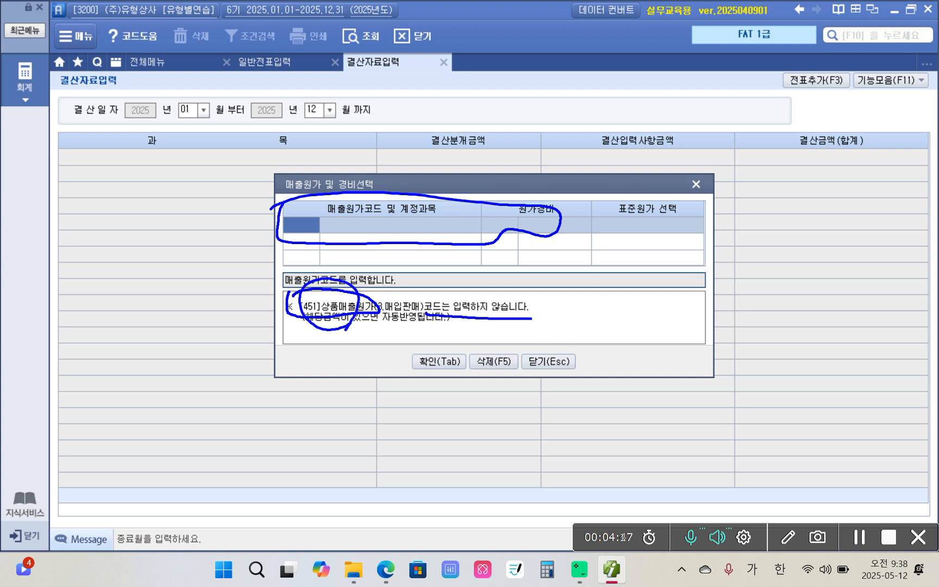
{"action": "mouse_move", "coordinate": [449, 400]}
{"action": "left_mouse_down"}
{"action": "mouse_move", "coordinate": [456, 358]}
{"action": "mouse_move", "coordinate": [447, 399]}
{"action": "left_mouse_up"}
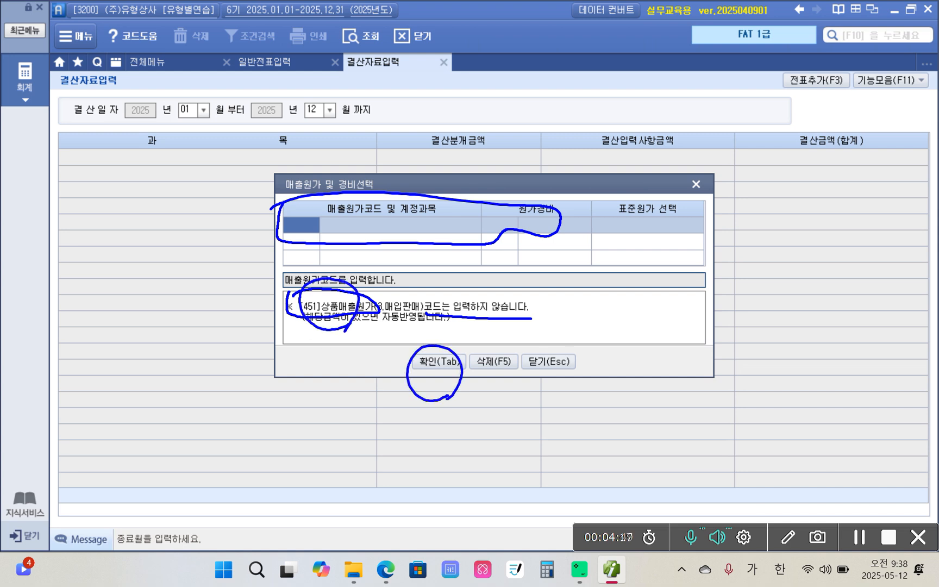
{"action": "key", "text": "Escape"}
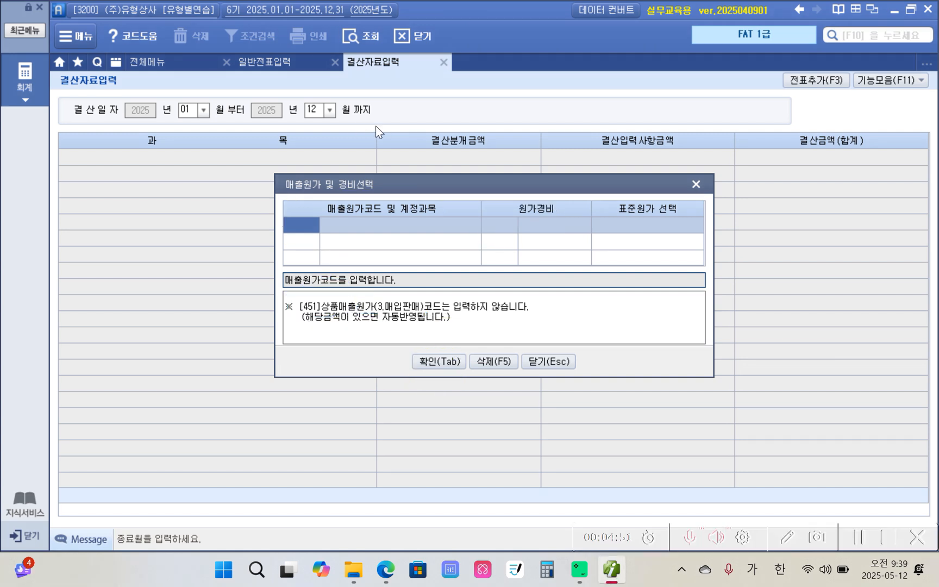
Confirm the 매출원가 및 경비선택 dialog without entering a cost code, and check the 상품매출 and 상품매출원가 rows.
{"action": "left_click", "coordinate": [444, 364]}
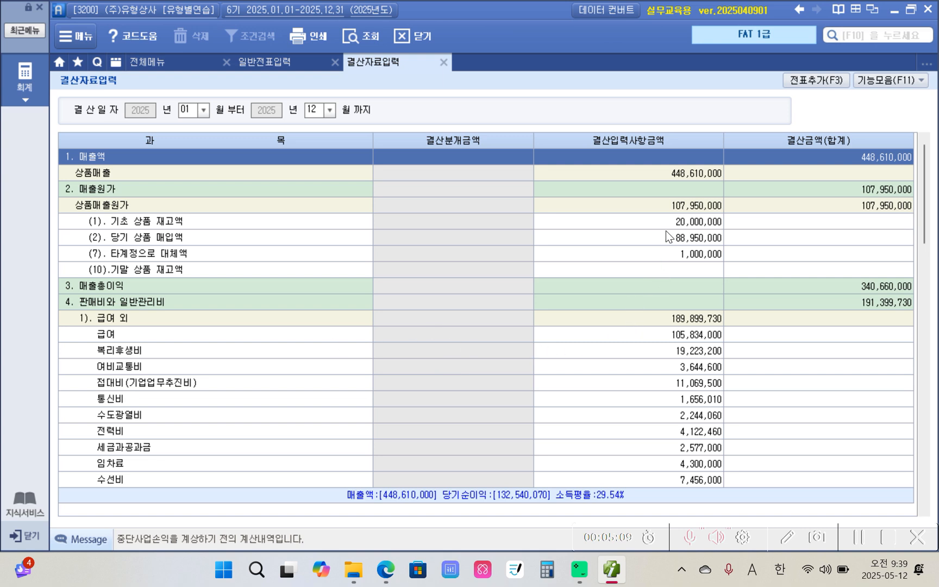
{"action": "left_click", "coordinate": [685, 176]}
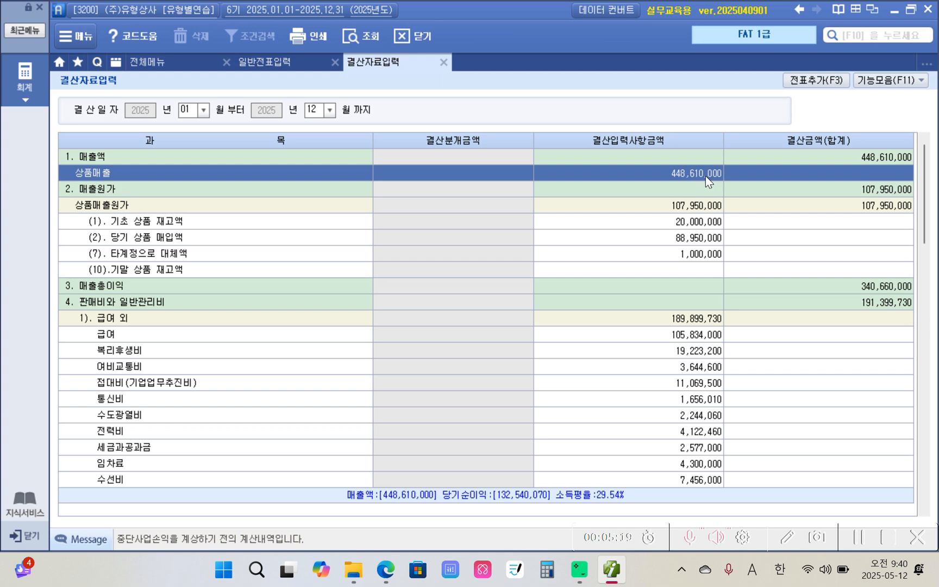
{"action": "left_click", "coordinate": [690, 201]}
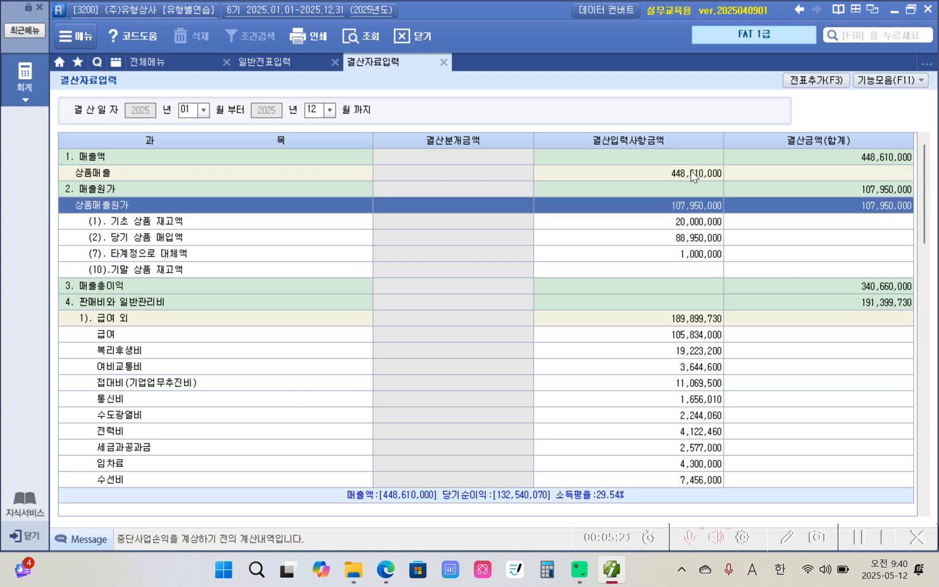
Compare the 상품매출, 상품매출원가 and 기초 상품 재고액 rows in the closing table.
{"action": "left_click", "coordinate": [690, 171]}
{"action": "left_click", "coordinate": [689, 206]}
{"action": "left_click", "coordinate": [693, 175]}
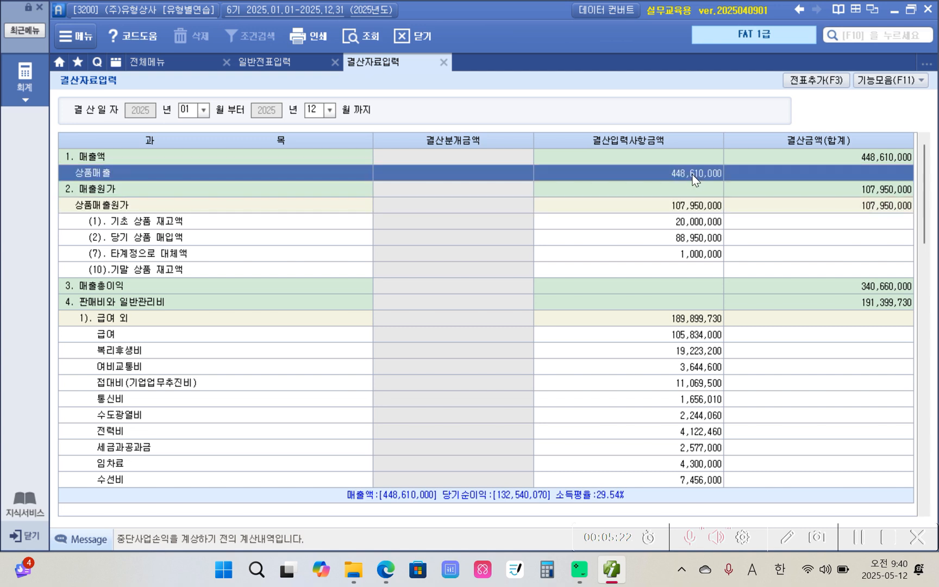
{"action": "left_click", "coordinate": [694, 206]}
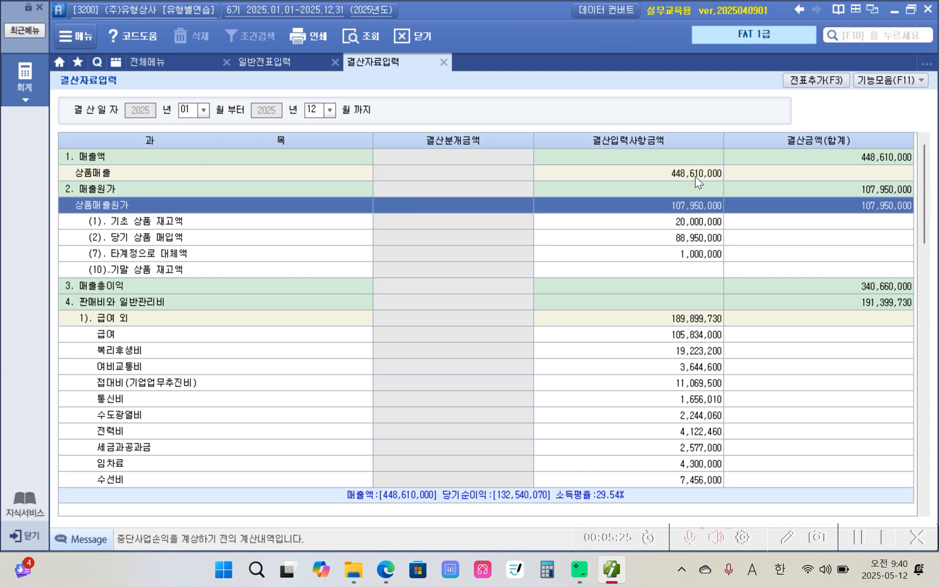
{"action": "left_click", "coordinate": [695, 176]}
{"action": "left_click", "coordinate": [694, 205]}
{"action": "left_click", "coordinate": [689, 221]}
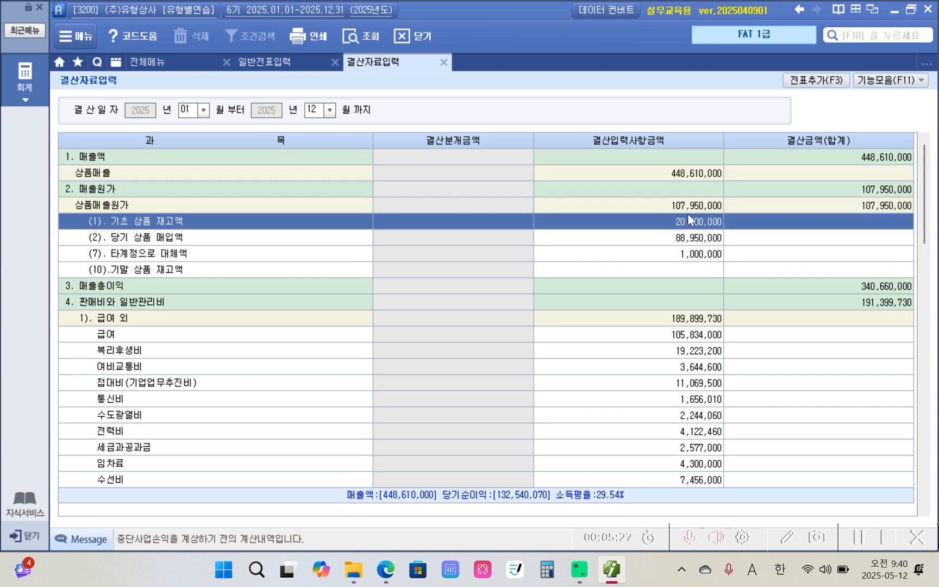
{"action": "left_click", "coordinate": [688, 209]}
{"action": "left_click", "coordinate": [692, 178]}
{"action": "left_click", "coordinate": [686, 208]}
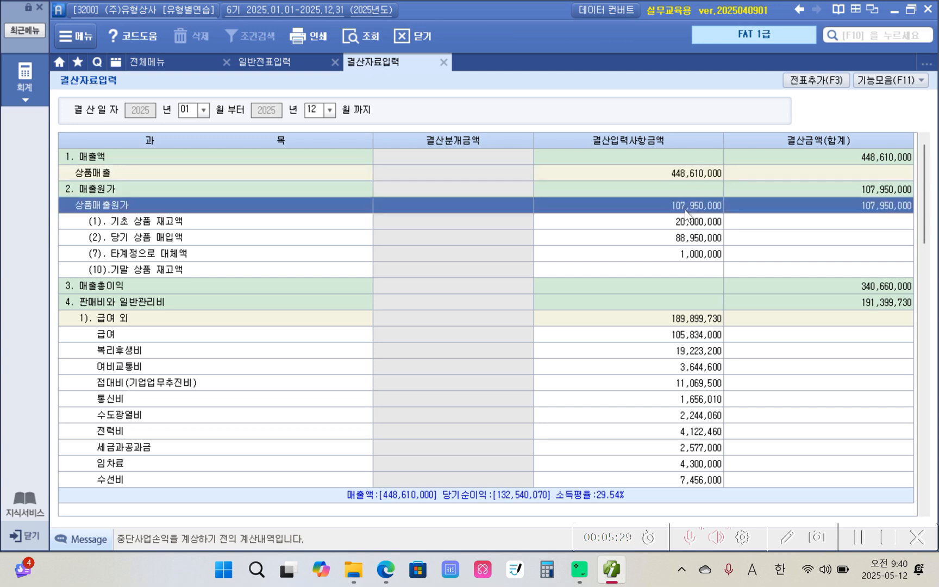
{"action": "left_click", "coordinate": [684, 223]}
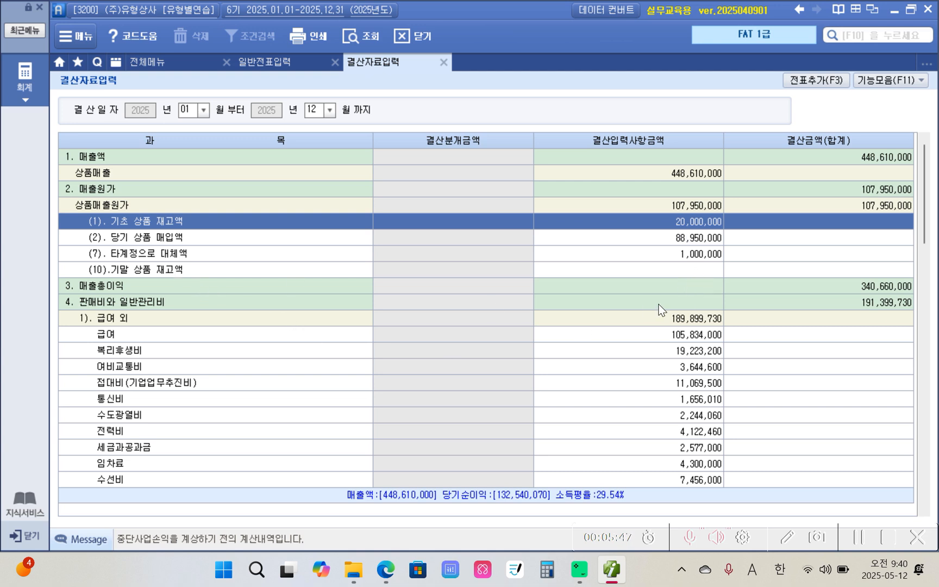
Enter 8,000,000 as the 기말 상품 재고액 closing amount and check the 상품매출원가 row.
{"action": "left_click", "coordinate": [694, 272]}
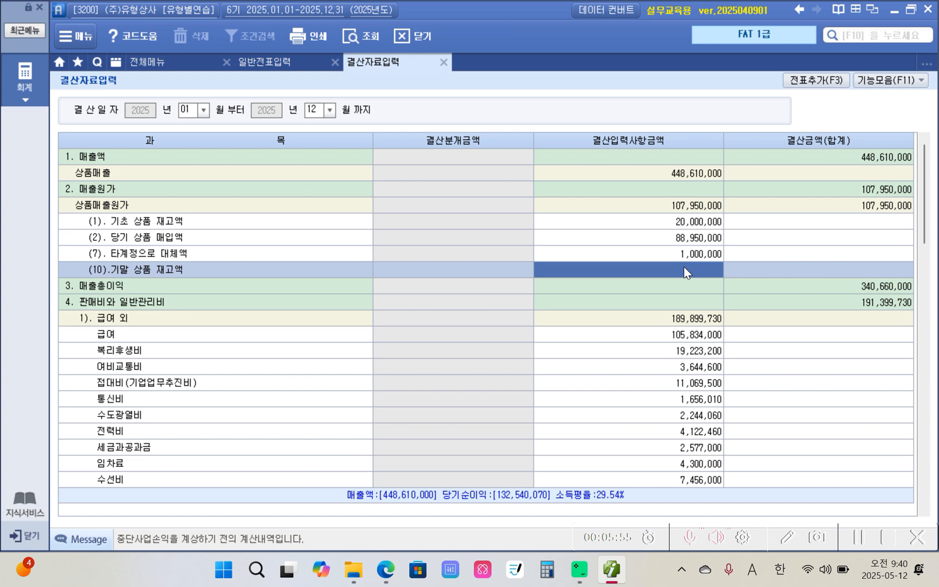
{"action": "left_click", "coordinate": [701, 208]}
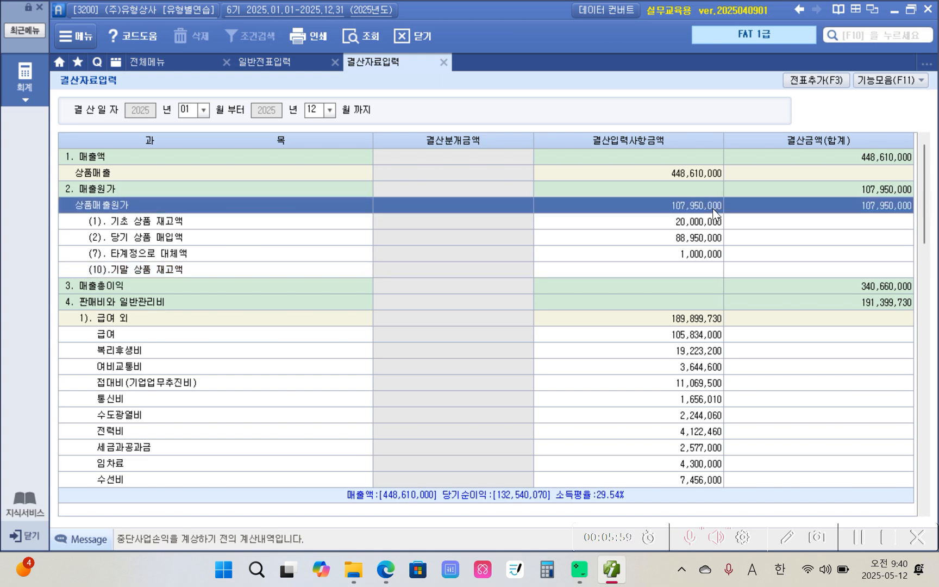
{"action": "left_click", "coordinate": [682, 272]}
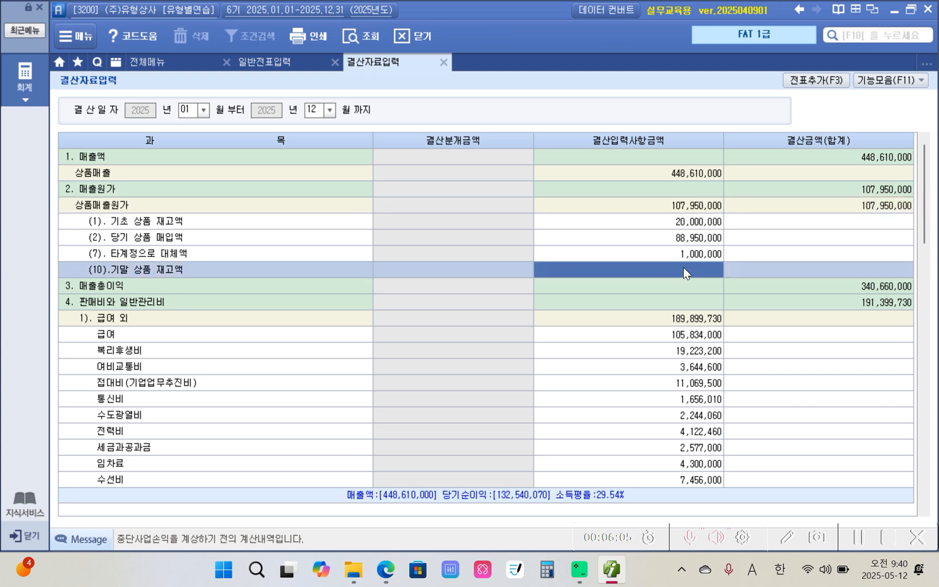
{"action": "left_click", "coordinate": [688, 212]}
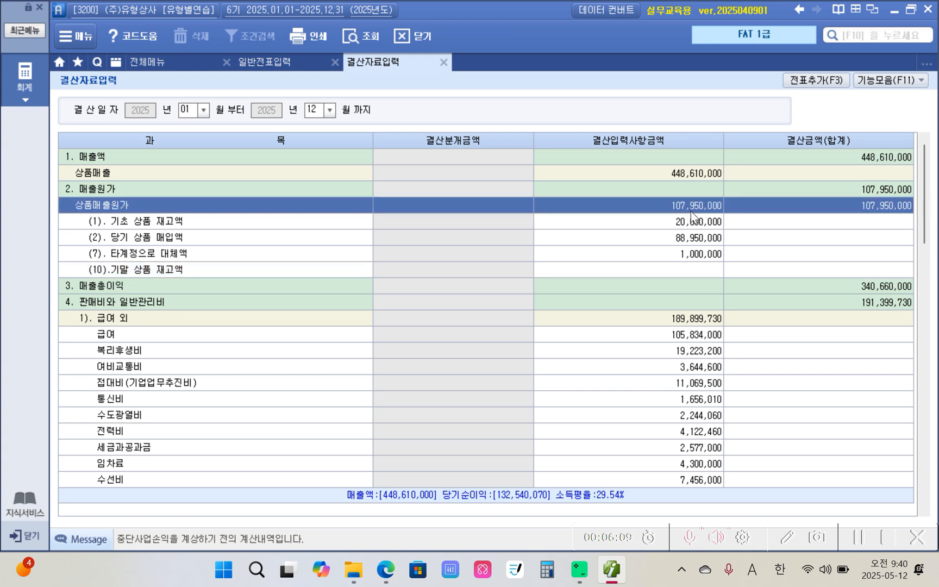
{"action": "left_click", "coordinate": [705, 269]}
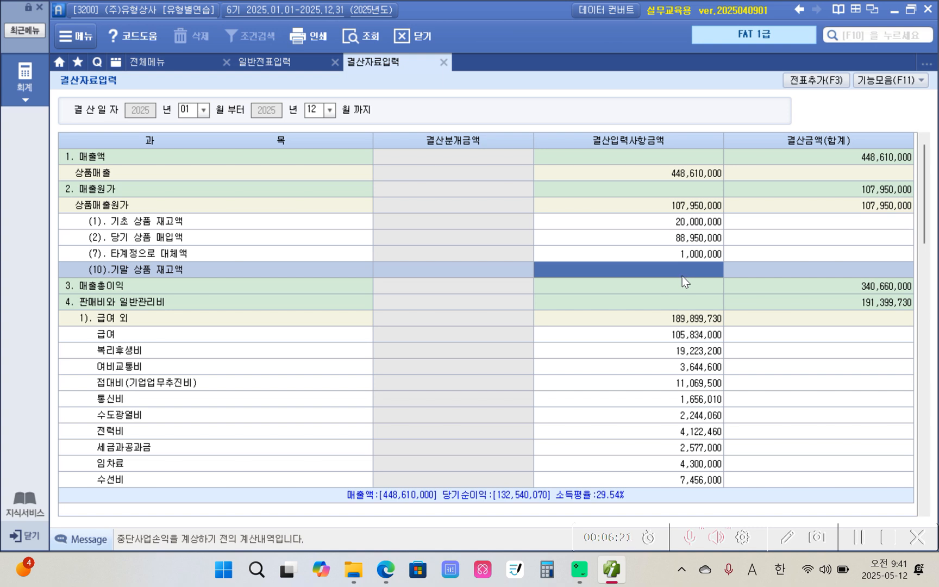
{"action": "type", "text": "8000000"}
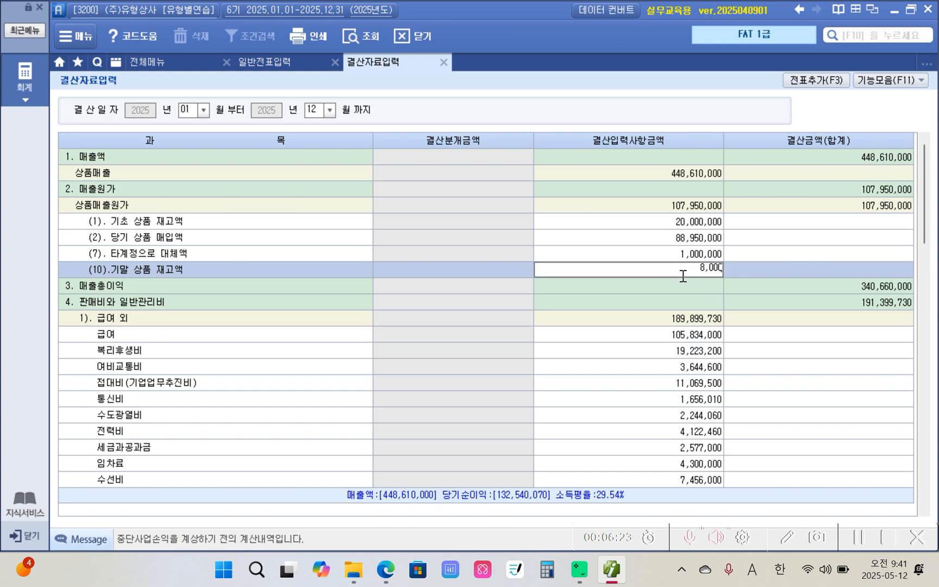
{"action": "key", "text": "Return"}
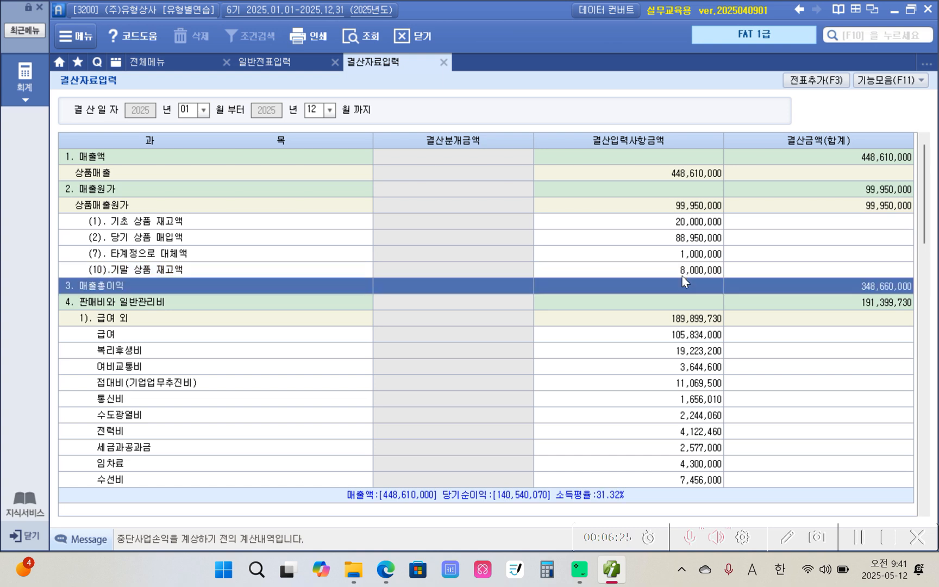
{"action": "left_click", "coordinate": [691, 209]}
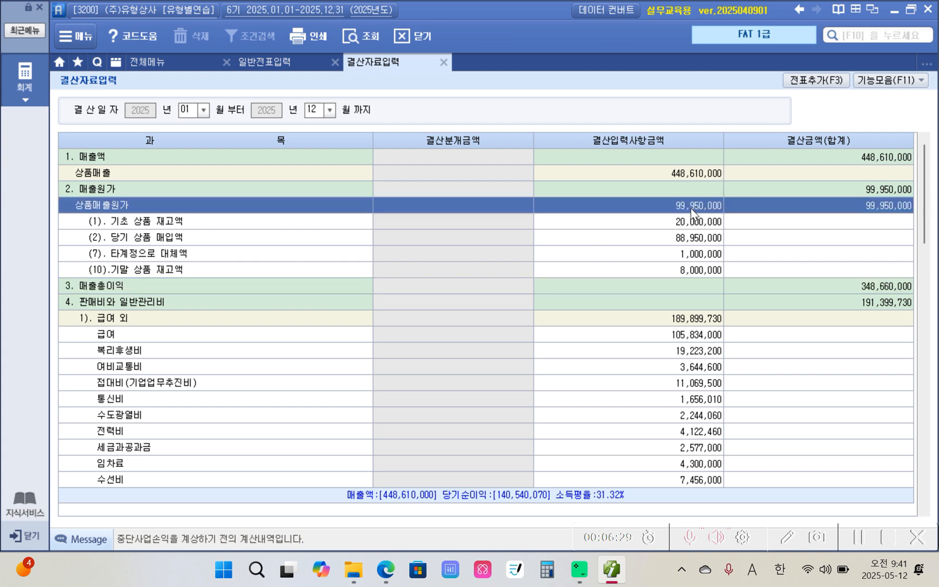
{"action": "left_click", "coordinate": [707, 269]}
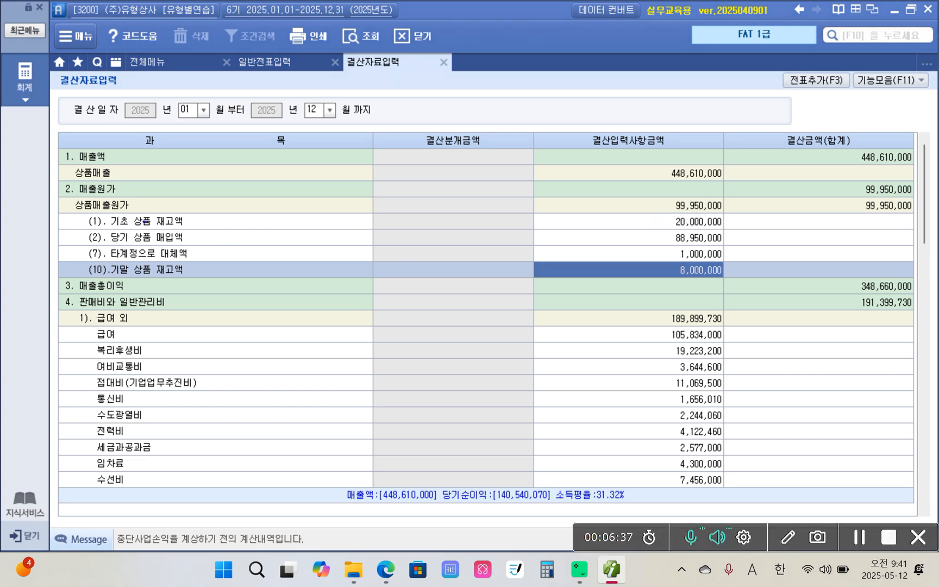
{"action": "mouse_move", "coordinate": [83, 213]}
{"action": "left_mouse_down"}
{"action": "mouse_move", "coordinate": [516, 280]}
{"action": "mouse_move", "coordinate": [733, 279]}
{"action": "left_mouse_up"}
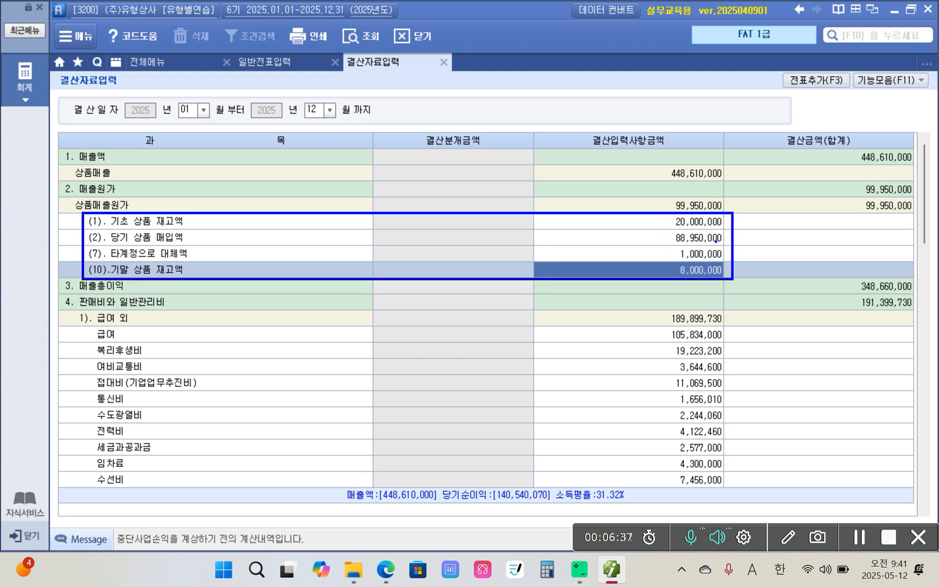
{"action": "mouse_move", "coordinate": [670, 219]}
{"action": "left_mouse_down"}
{"action": "mouse_move", "coordinate": [655, 221]}
{"action": "mouse_move", "coordinate": [661, 237]}
{"action": "left_mouse_up"}
{"action": "left_click", "coordinate": [668, 294]}
{"action": "left_click_drag", "start_coordinate": [644, 255], "coordinate": [659, 255]}
{"action": "mouse_move", "coordinate": [706, 283]}
{"action": "left_mouse_down"}
{"action": "mouse_move", "coordinate": [679, 262]}
{"action": "mouse_move", "coordinate": [706, 289]}
{"action": "left_mouse_up"}
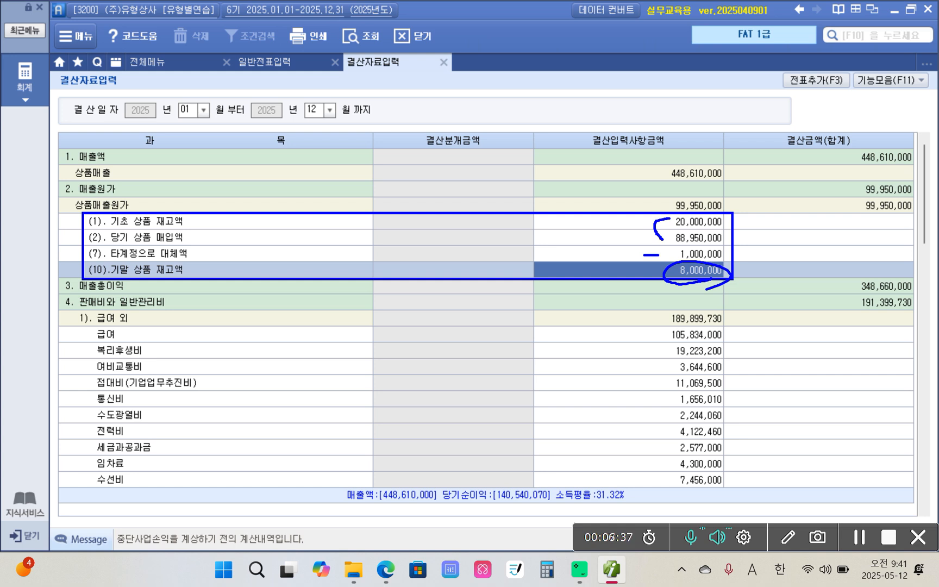
{"action": "left_click_drag", "start_coordinate": [646, 193], "coordinate": [668, 202]}
{"action": "left_click_drag", "start_coordinate": [640, 271], "coordinate": [654, 270]}
{"action": "left_click_drag", "start_coordinate": [697, 286], "coordinate": [731, 281]}
{"action": "mouse_move", "coordinate": [655, 278]}
{"action": "left_mouse_down"}
{"action": "mouse_move", "coordinate": [636, 260]}
{"action": "mouse_move", "coordinate": [702, 240]}
{"action": "mouse_move", "coordinate": [747, 253]}
{"action": "mouse_move", "coordinate": [735, 278]}
{"action": "left_mouse_up"}
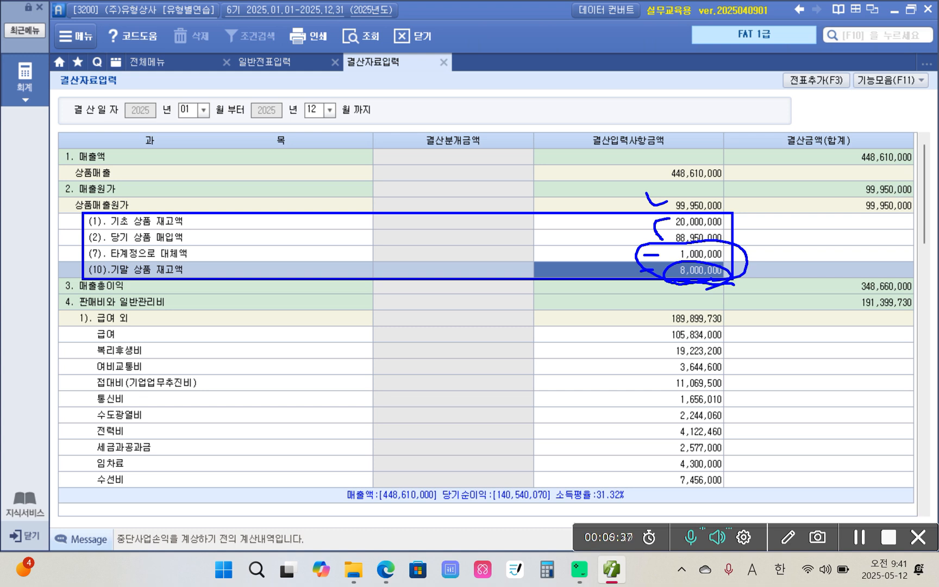
{"action": "mouse_move", "coordinate": [720, 215]}
{"action": "left_mouse_down"}
{"action": "mouse_move", "coordinate": [686, 213]}
{"action": "mouse_move", "coordinate": [710, 237]}
{"action": "left_mouse_up"}
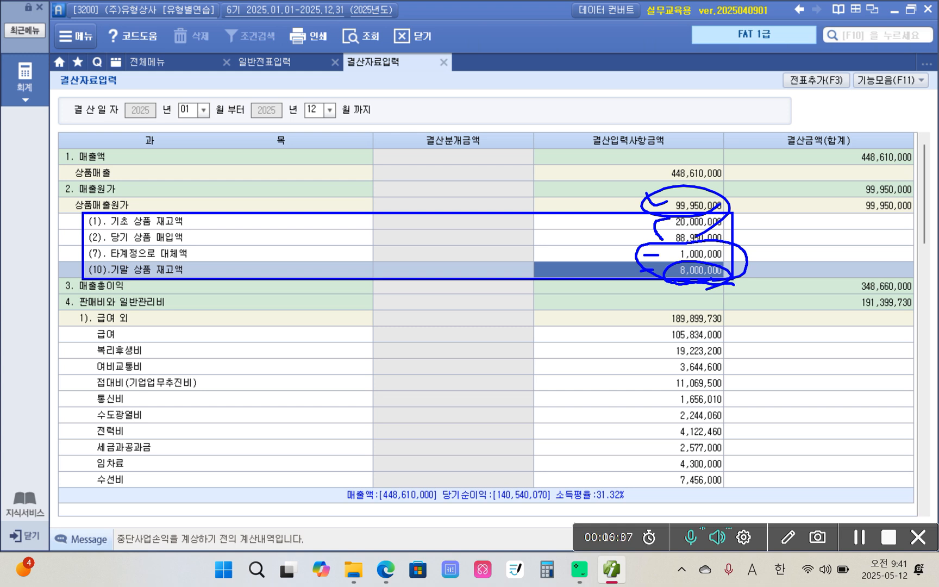
{"action": "left_click_drag", "start_coordinate": [607, 199], "coordinate": [649, 182]}
{"action": "mouse_move", "coordinate": [742, 178]}
{"action": "left_mouse_down"}
{"action": "mouse_move", "coordinate": [653, 186]}
{"action": "mouse_move", "coordinate": [728, 191]}
{"action": "mouse_move", "coordinate": [745, 177]}
{"action": "left_mouse_up"}
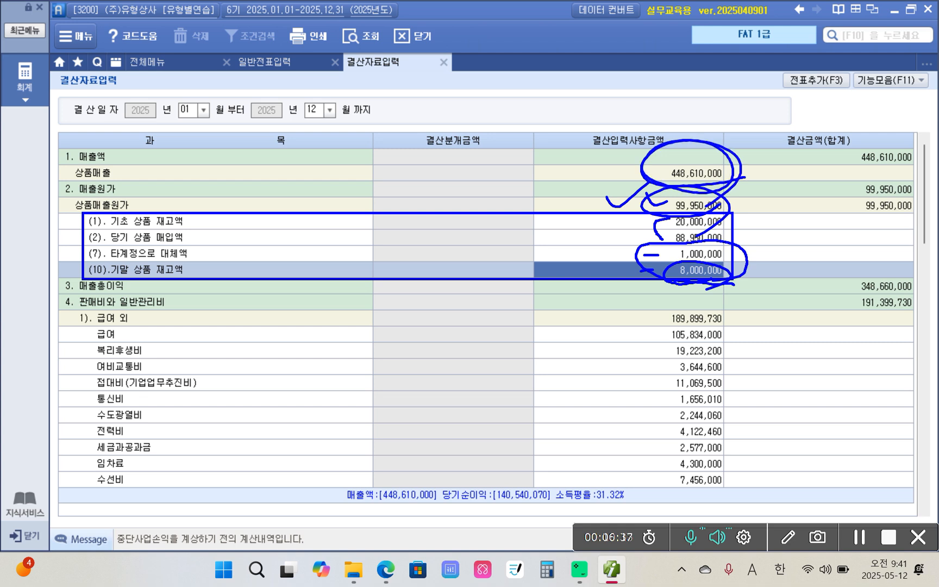
{"action": "mouse_move", "coordinate": [588, 161]}
{"action": "left_mouse_down"}
{"action": "mouse_move", "coordinate": [579, 175]}
{"action": "mouse_move", "coordinate": [593, 164]}
{"action": "left_mouse_up"}
{"action": "mouse_move", "coordinate": [589, 157]}
{"action": "left_mouse_down"}
{"action": "mouse_move", "coordinate": [576, 185]}
{"action": "mouse_move", "coordinate": [587, 208]}
{"action": "left_mouse_up"}
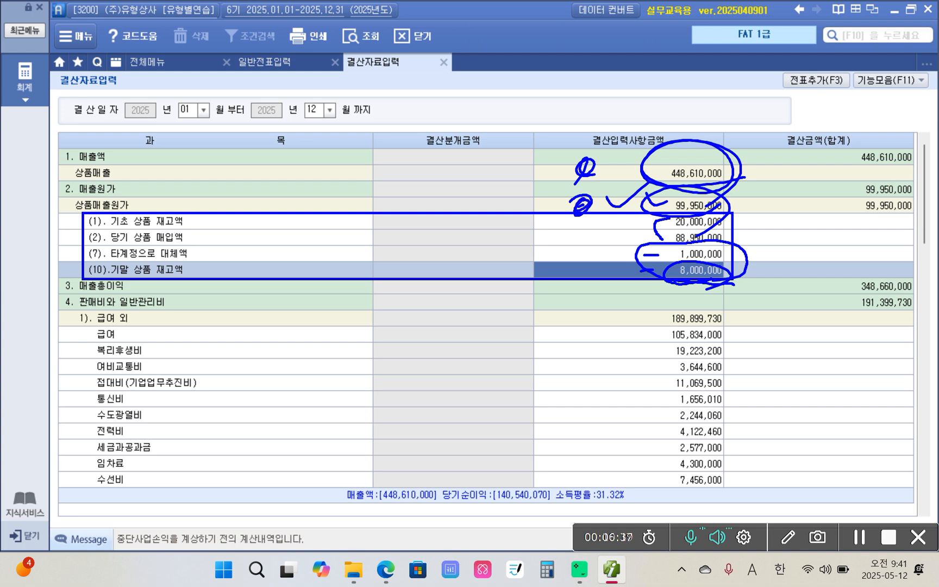
{"action": "mouse_move", "coordinate": [840, 275]}
{"action": "left_mouse_down"}
{"action": "mouse_move", "coordinate": [863, 301]}
{"action": "mouse_move", "coordinate": [931, 280]}
{"action": "mouse_move", "coordinate": [843, 272]}
{"action": "mouse_move", "coordinate": [907, 298]}
{"action": "mouse_move", "coordinate": [870, 269]}
{"action": "mouse_move", "coordinate": [848, 267]}
{"action": "left_mouse_up"}
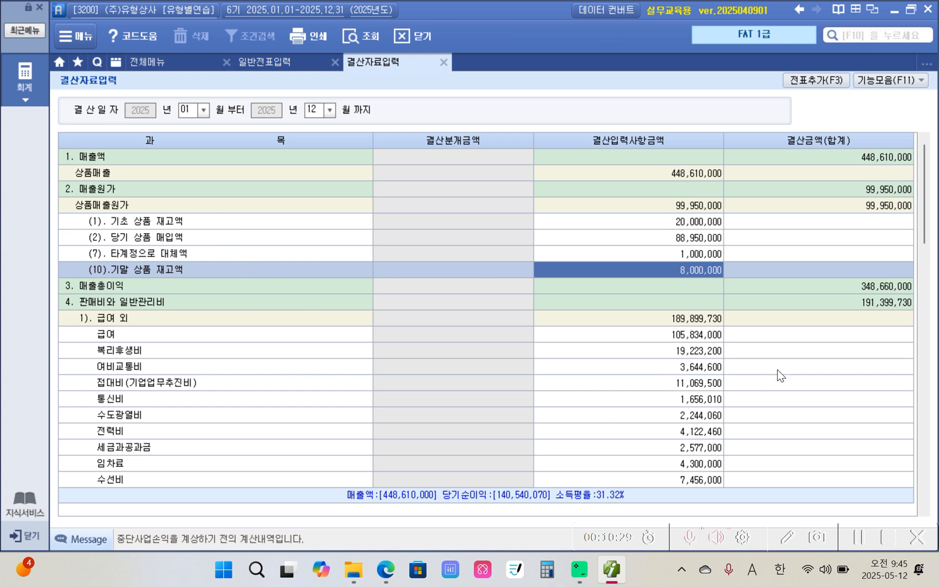
Examine the 매출총이익 and 판매비와 일반관리비 rows, including 퇴직급여(전입액), 감가상각비 and the sections down to 영업외 비용.
{"action": "left_click", "coordinate": [856, 286]}
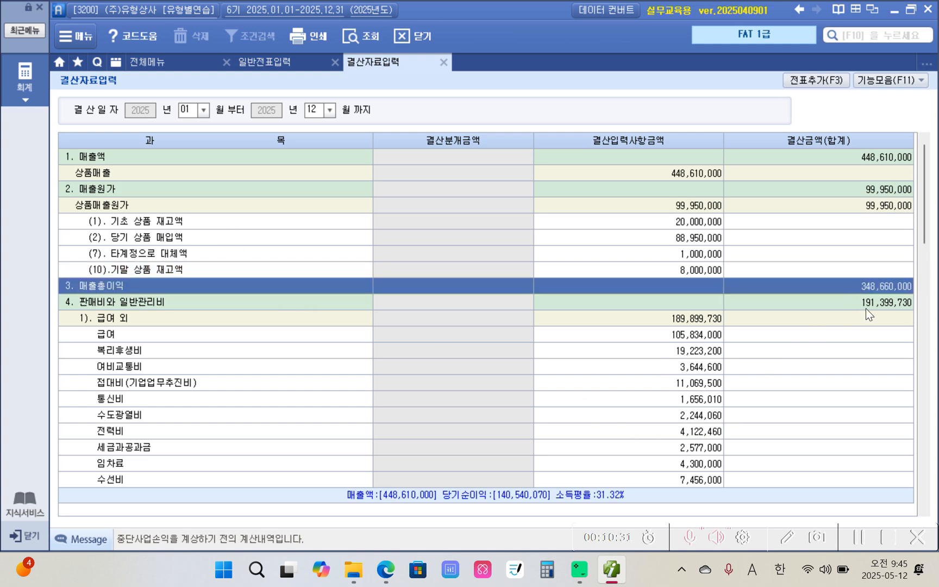
{"action": "left_click", "coordinate": [866, 308]}
{"action": "left_click", "coordinate": [672, 325]}
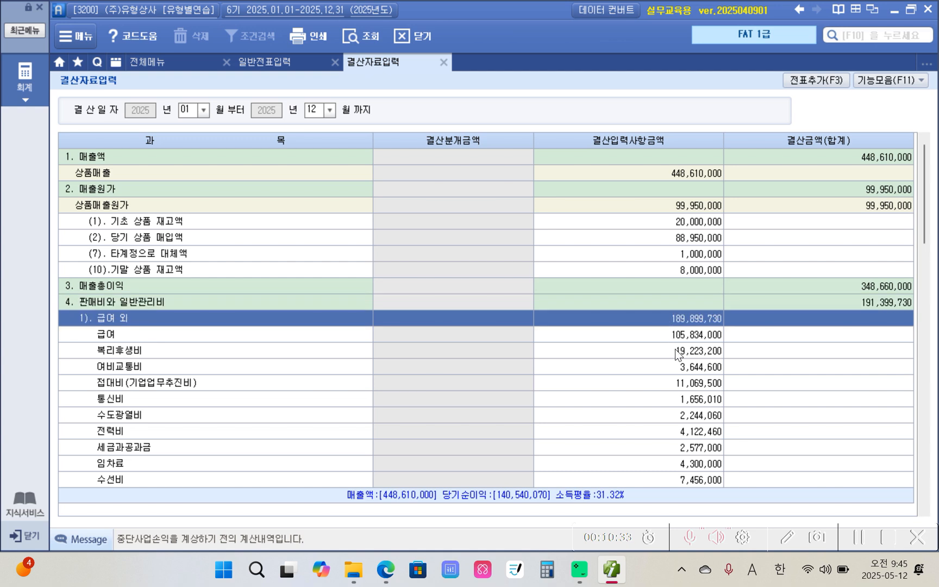
{"action": "left_click", "coordinate": [675, 349]}
{"action": "left_click", "coordinate": [689, 400]}
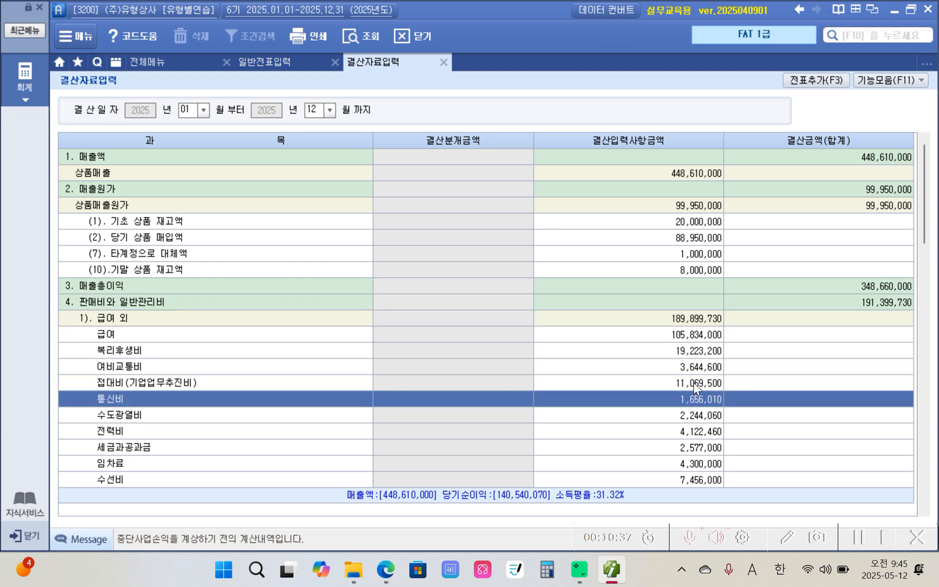
{"action": "scroll", "coordinate": [696, 378], "scroll_direction": "down", "scroll_amount": 6}
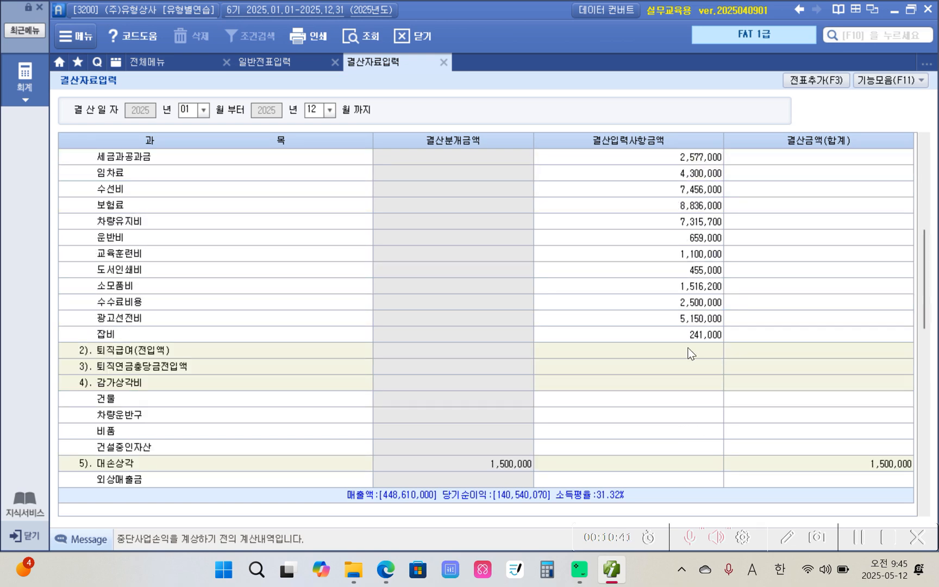
{"action": "left_click", "coordinate": [690, 354]}
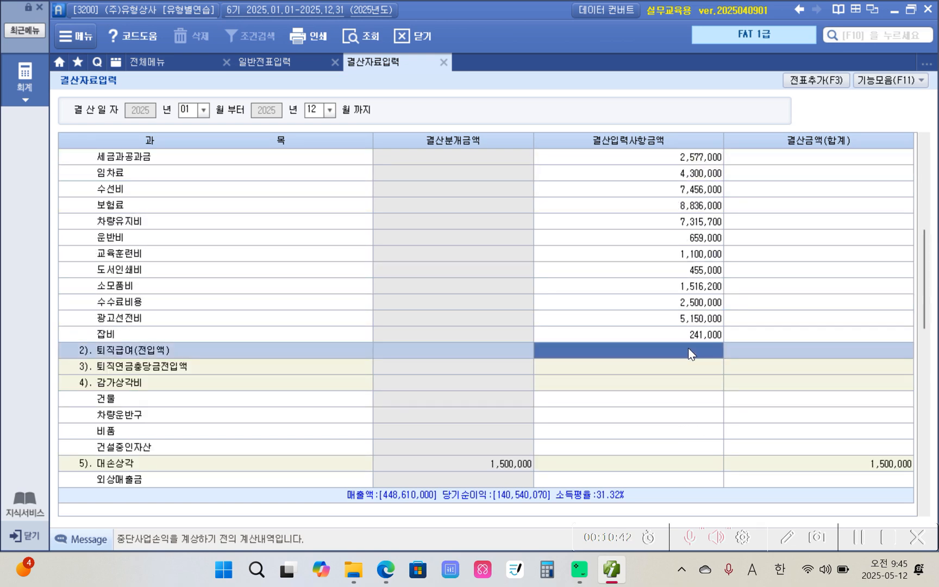
{"action": "left_click", "coordinate": [680, 383]}
{"action": "left_click", "coordinate": [680, 399]}
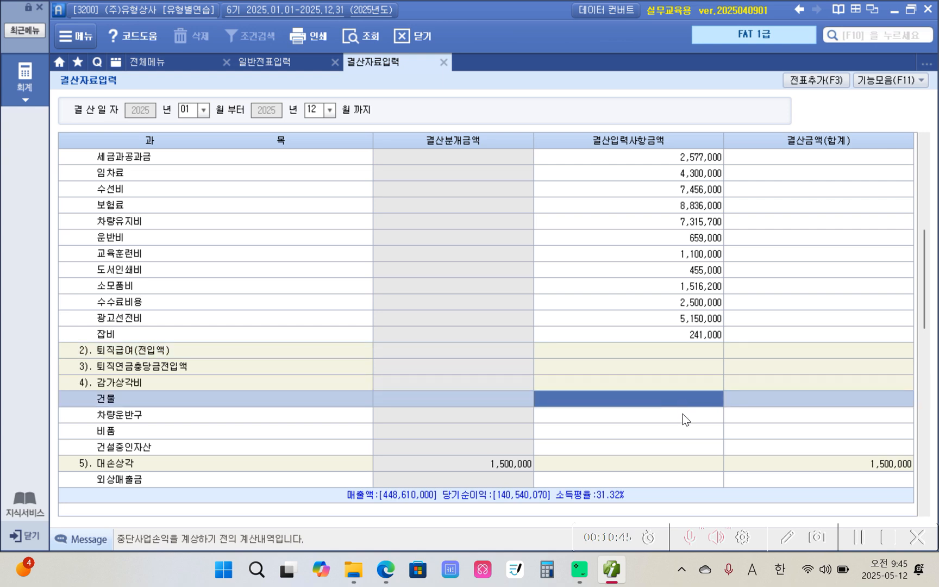
{"action": "left_click", "coordinate": [682, 414]}
{"action": "left_click", "coordinate": [687, 403]}
{"action": "left_click", "coordinate": [694, 352]}
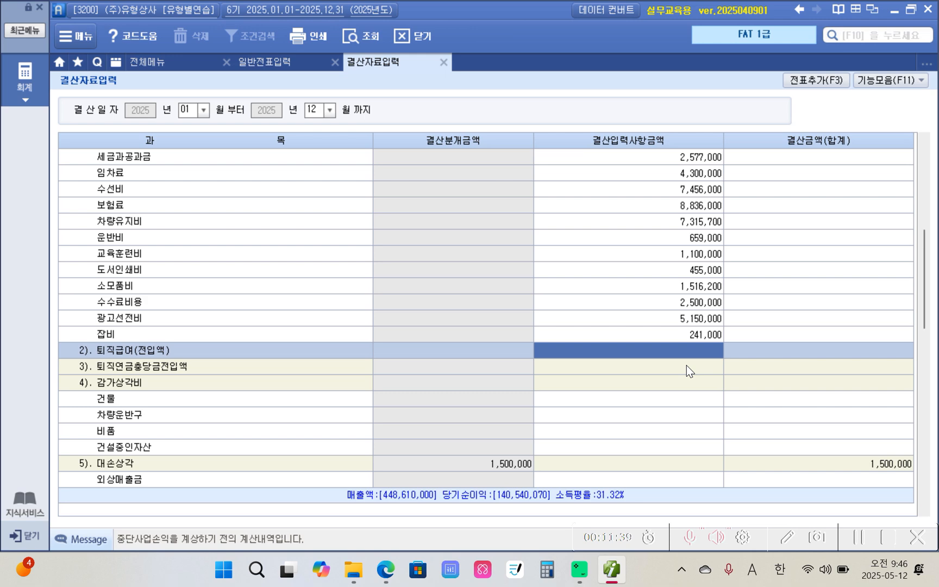
{"action": "scroll", "coordinate": [655, 386], "scroll_direction": "down", "scroll_amount": 10}
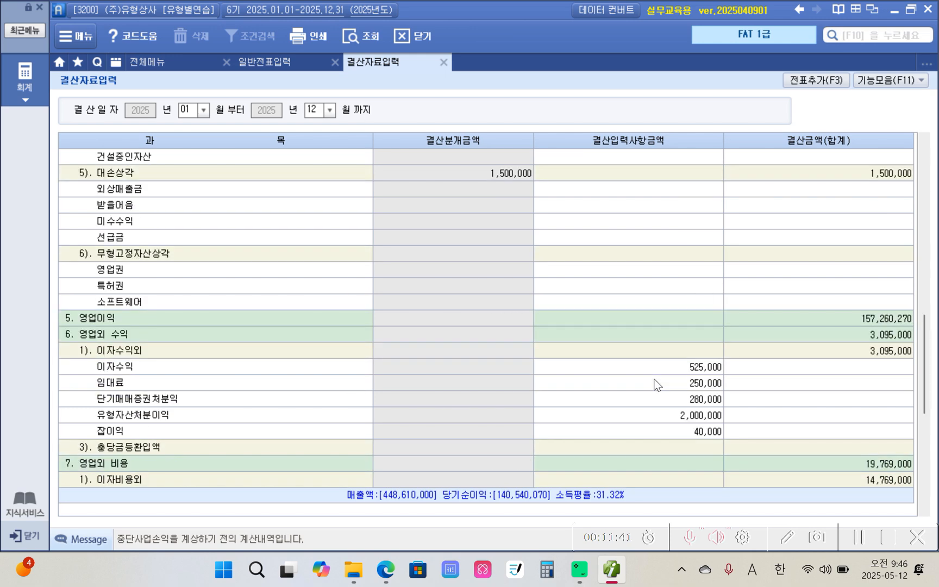
{"action": "scroll", "coordinate": [656, 388], "scroll_direction": "up", "scroll_amount": 10}
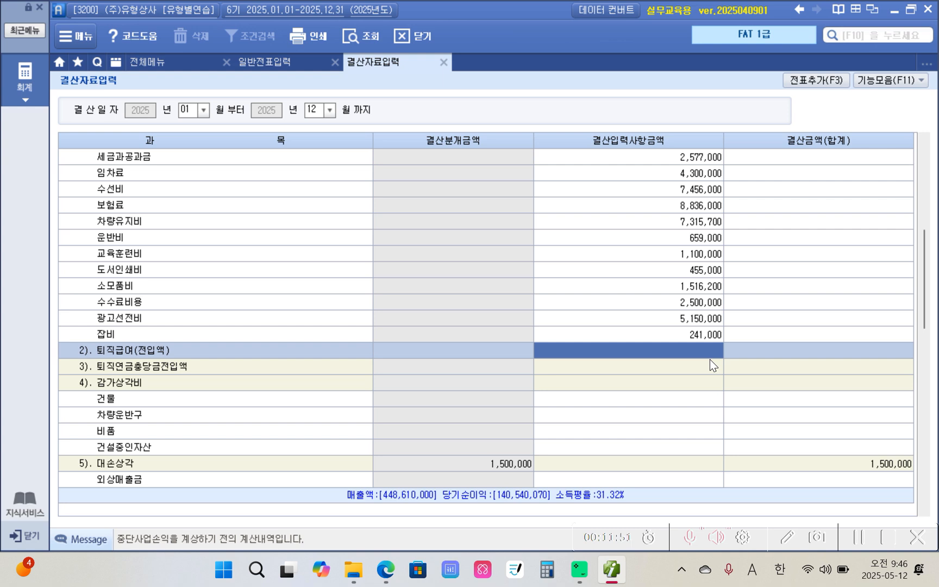
Try entering 5,000,000 as the 퇴직연금충당금전입액, and clear that amount.
{"action": "left_click", "coordinate": [619, 360]}
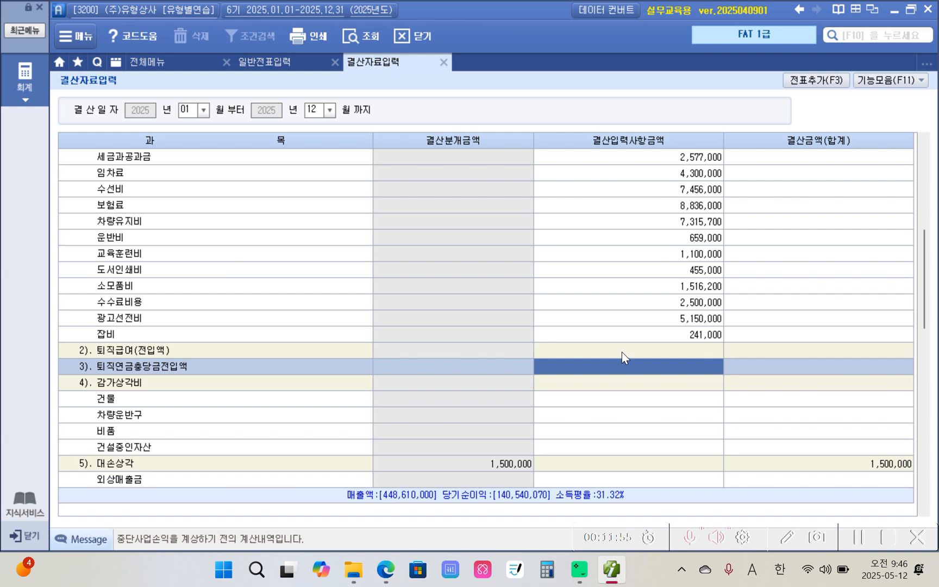
{"action": "type", "text": "5000000"}
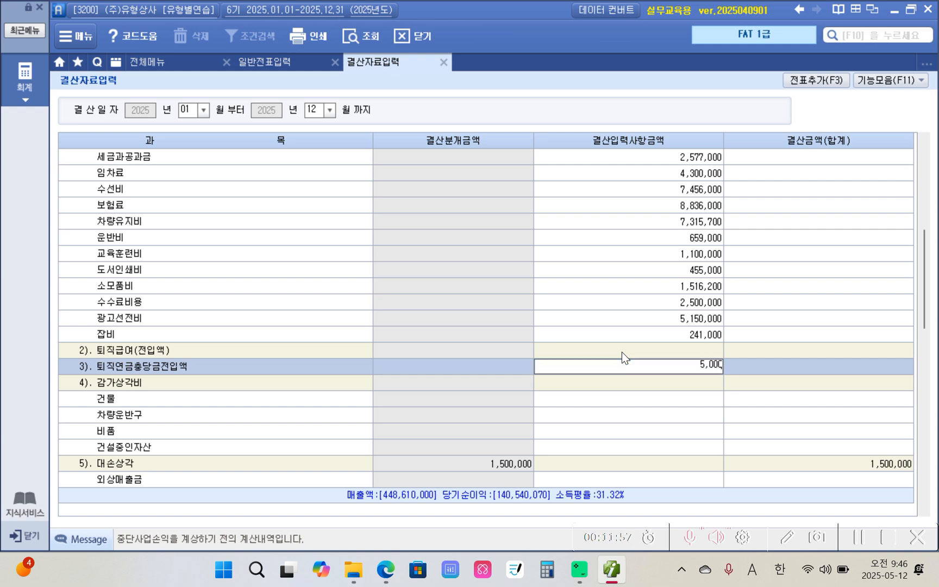
{"action": "key", "text": "Return"}
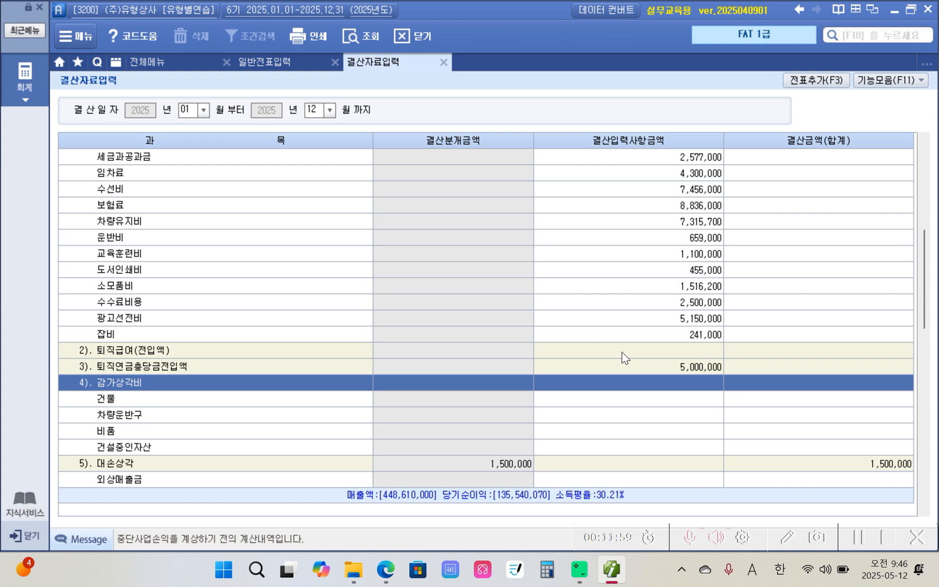
{"action": "left_click", "coordinate": [689, 370]}
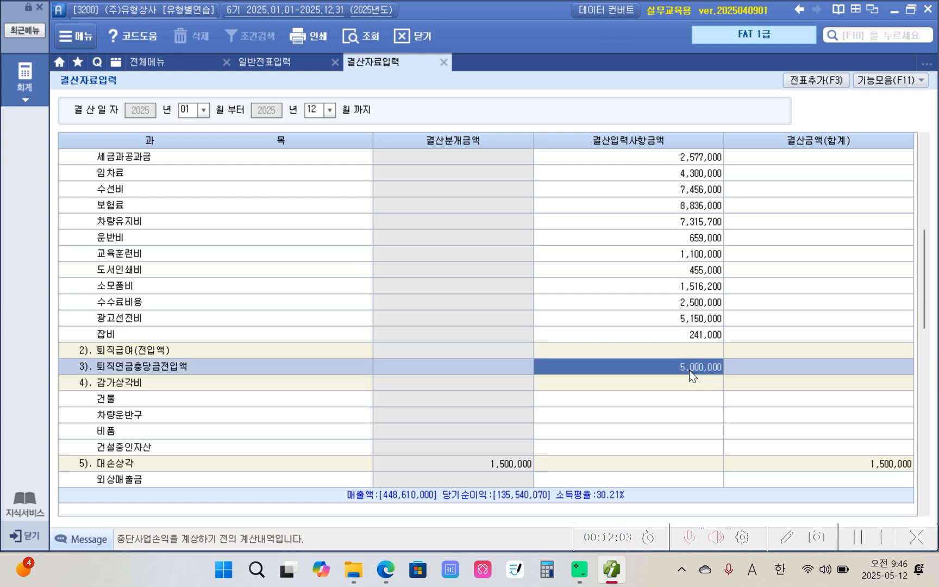
{"action": "key", "text": "Delete"}
{"action": "key", "text": "Return"}
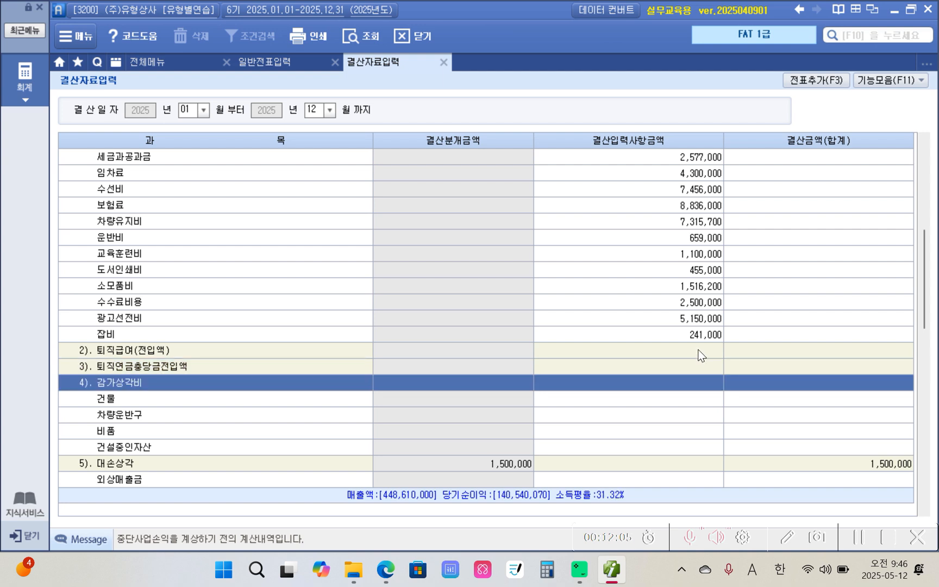
Enter 5,000,000 as the closing amount for 퇴직급여(전입액).
{"action": "left_click", "coordinate": [700, 357]}
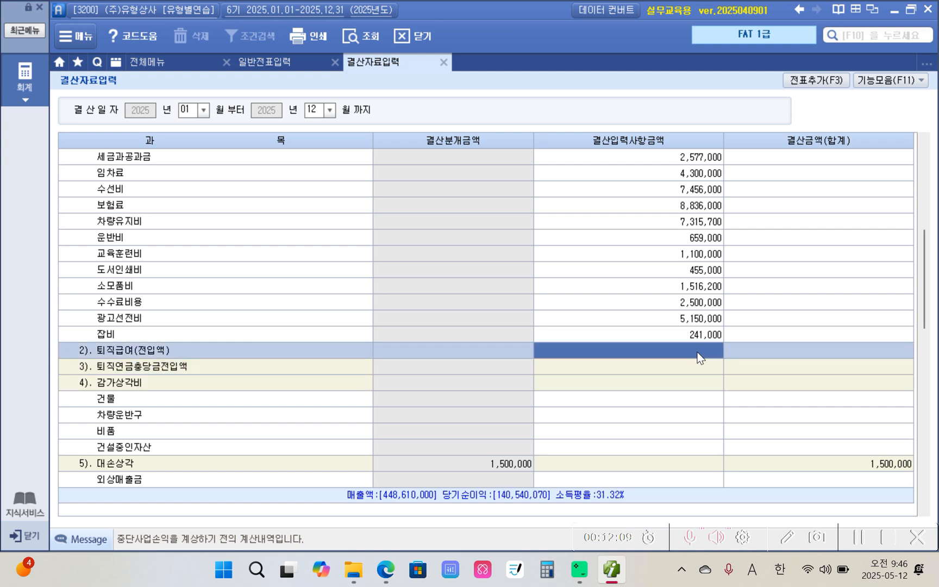
{"action": "type", "text": "5000000"}
{"action": "key", "text": "Return"}
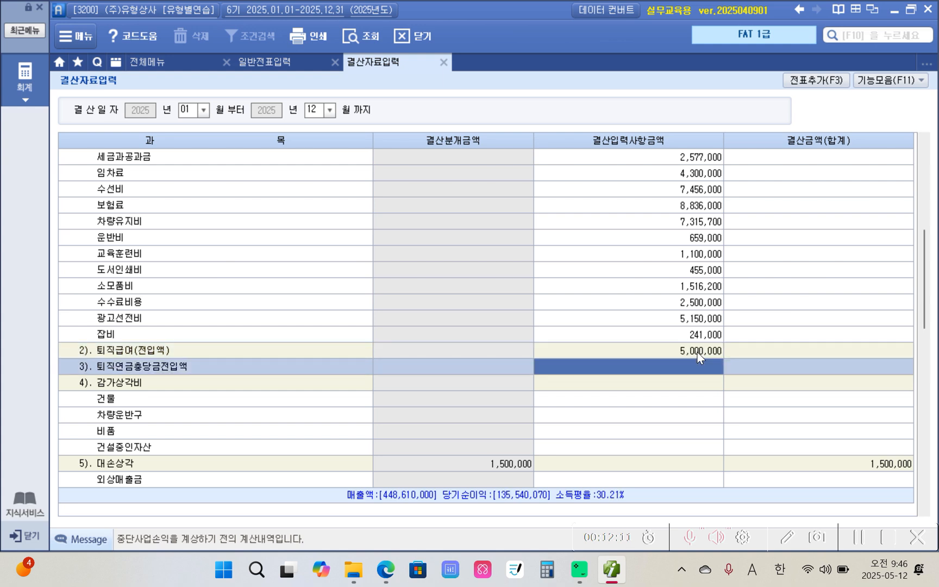
Enter 6,000,000 as the 건물 depreciation amount under 감가상각비.
{"action": "left_click", "coordinate": [691, 400]}
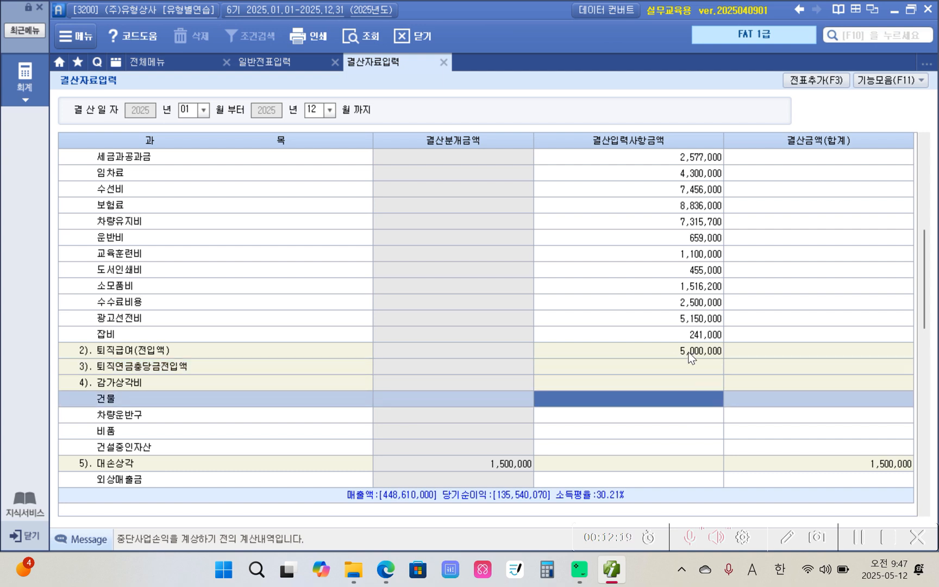
{"action": "left_click", "coordinate": [687, 353]}
{"action": "left_click", "coordinate": [679, 396]}
{"action": "left_click", "coordinate": [698, 406]}
{"action": "type", "text": "6000000"}
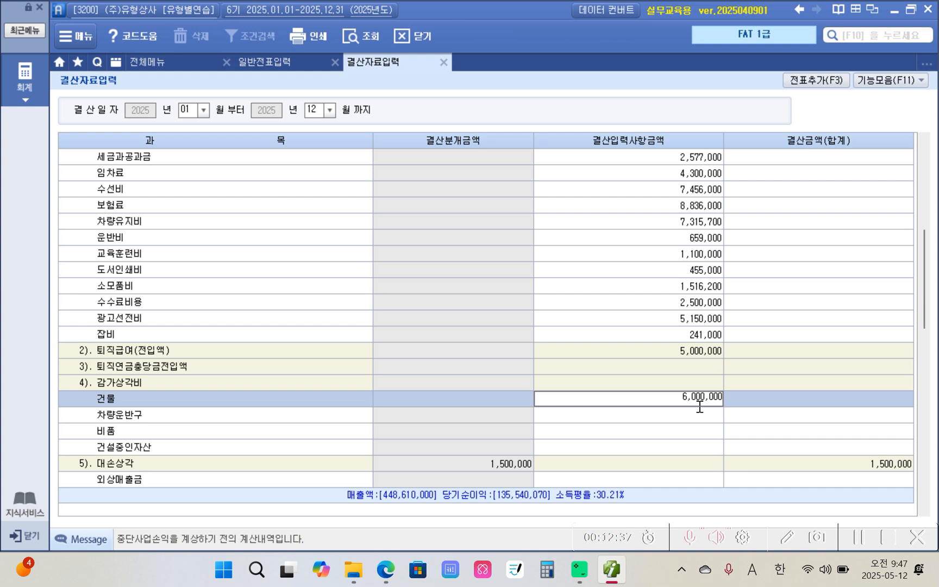
{"action": "key", "text": "Return"}
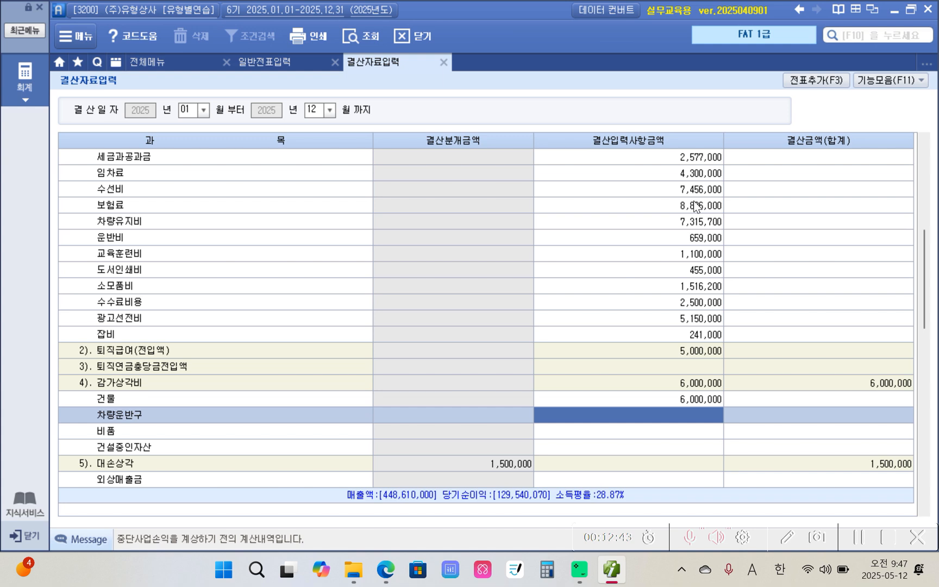
Enter 1,200,000 as the 비품 depreciation amount under 감가상각비, leaving 차량운반구 blank.
{"action": "key", "text": "Return"}
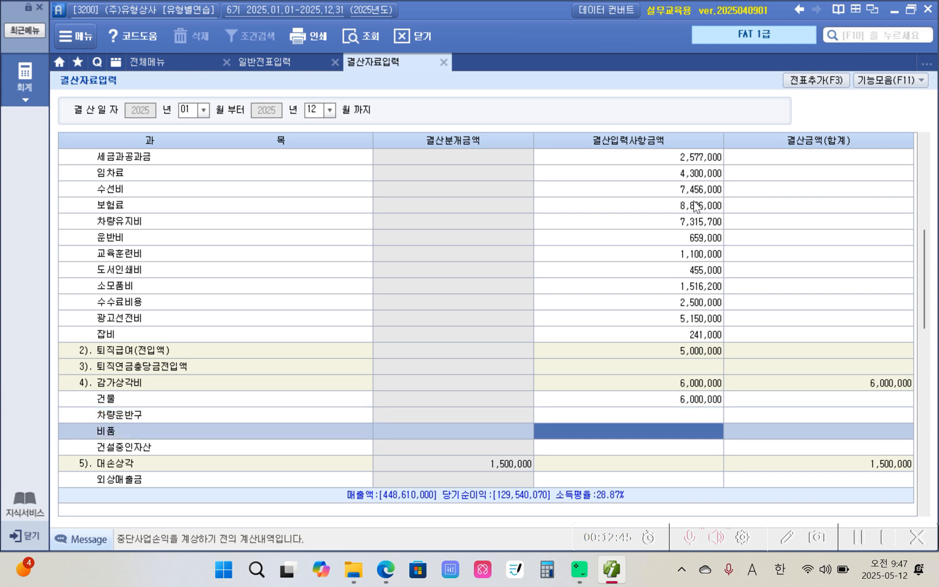
{"action": "type", "text": "1,200,"}
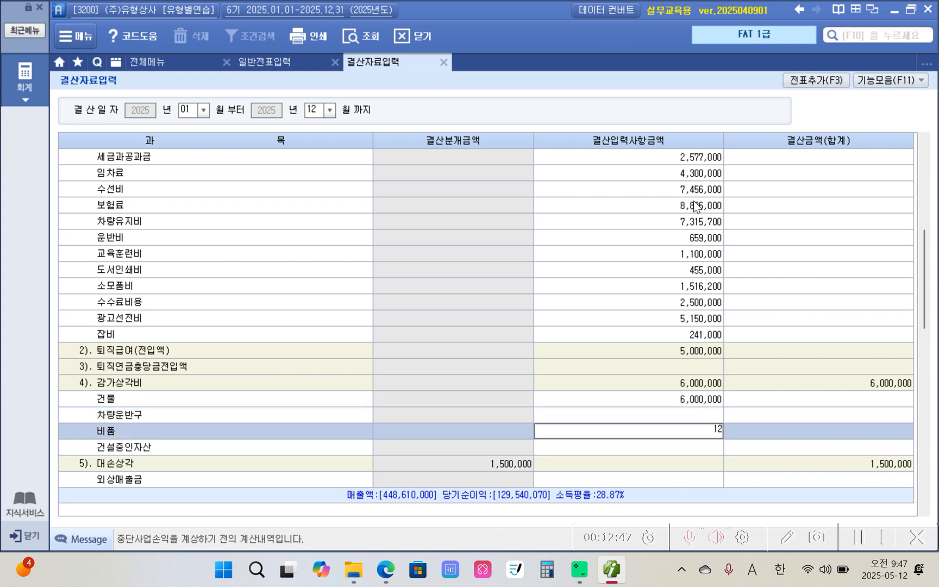
{"action": "type", "text": "000"}
{"action": "key", "text": "Return"}
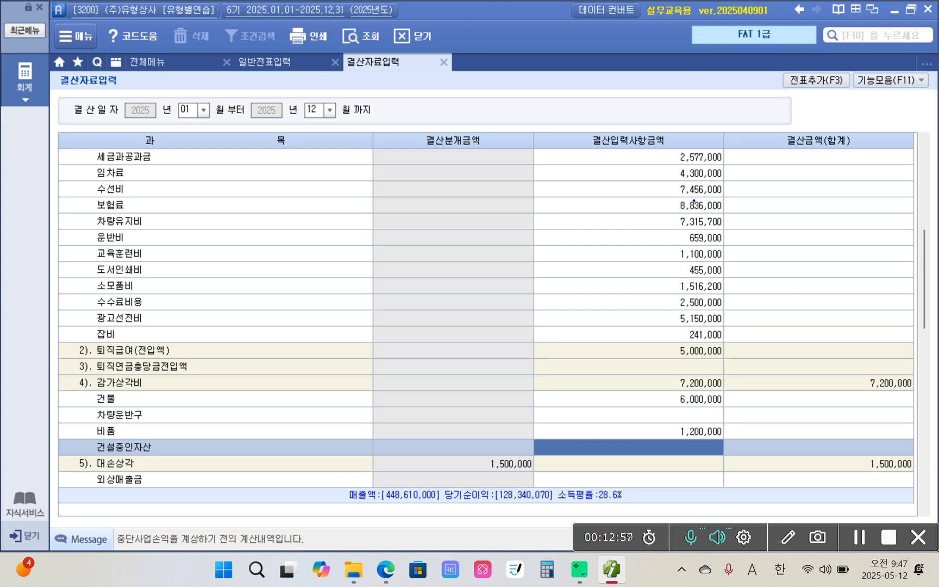
{"action": "mouse_move", "coordinate": [94, 389]}
{"action": "left_mouse_down"}
{"action": "mouse_move", "coordinate": [154, 384]}
{"action": "mouse_move", "coordinate": [85, 391]}
{"action": "left_mouse_up"}
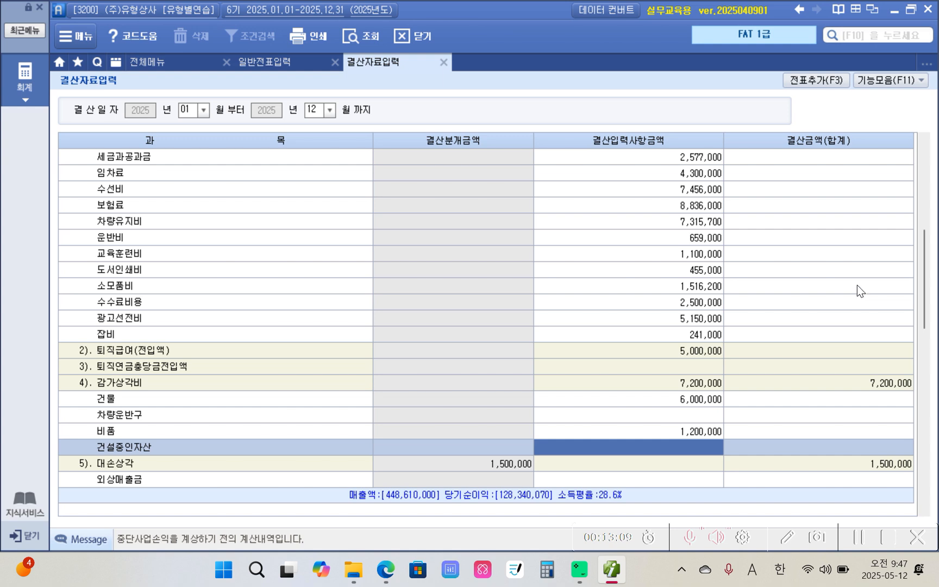
Enter 1,500,000 as the 영업권 amortization amount under 무형고정자산상각.
{"action": "scroll", "coordinate": [587, 355], "scroll_direction": "down", "scroll_amount": 3}
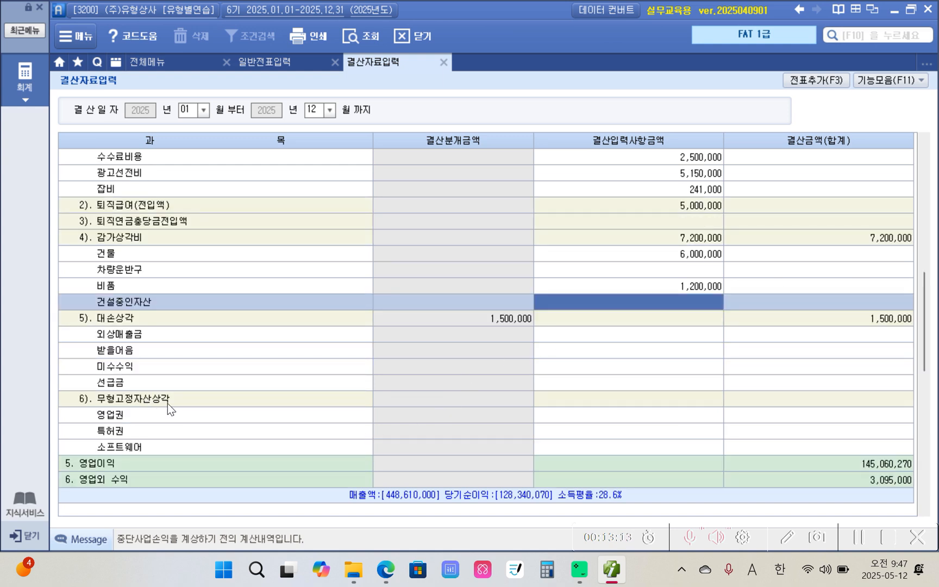
{"action": "left_click", "coordinate": [185, 400]}
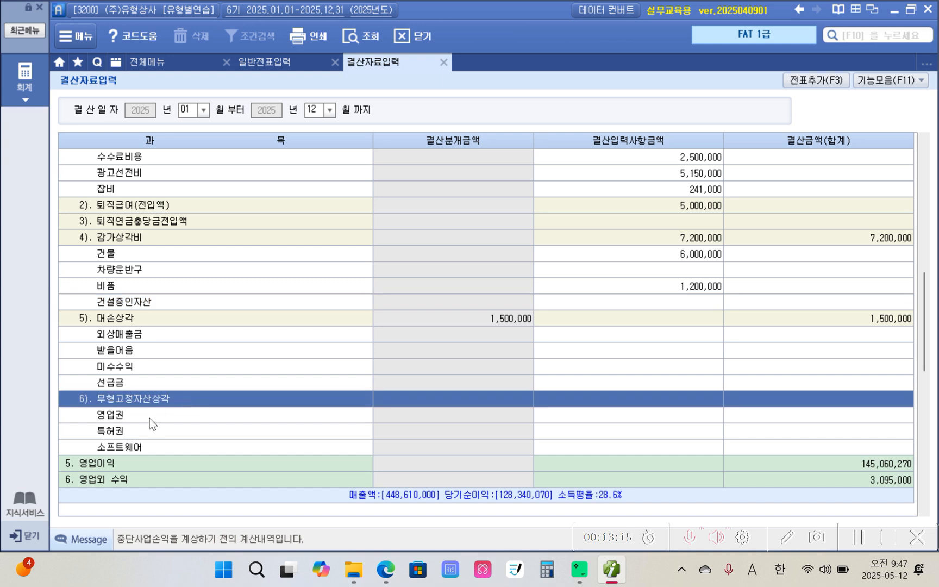
{"action": "left_click", "coordinate": [639, 416]}
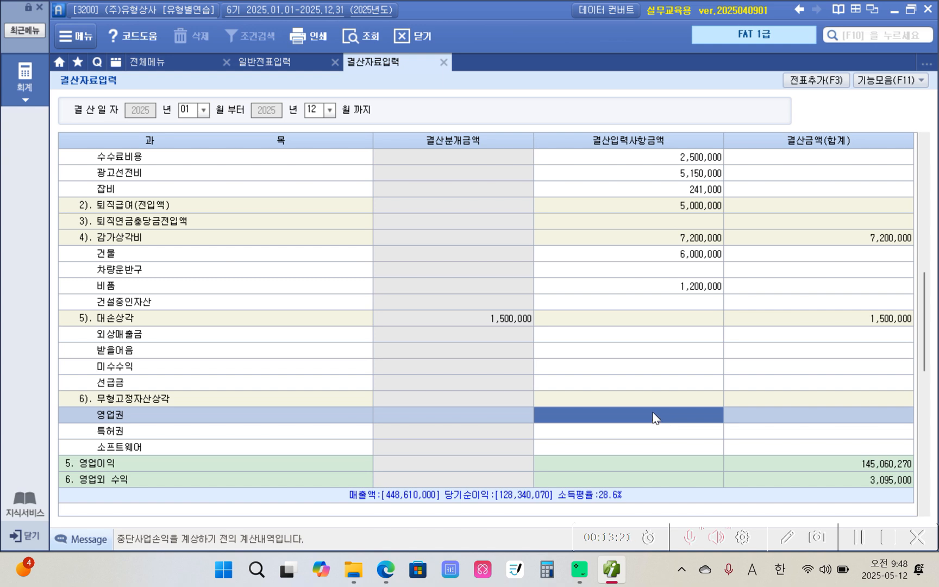
{"action": "type", "text": "1500000"}
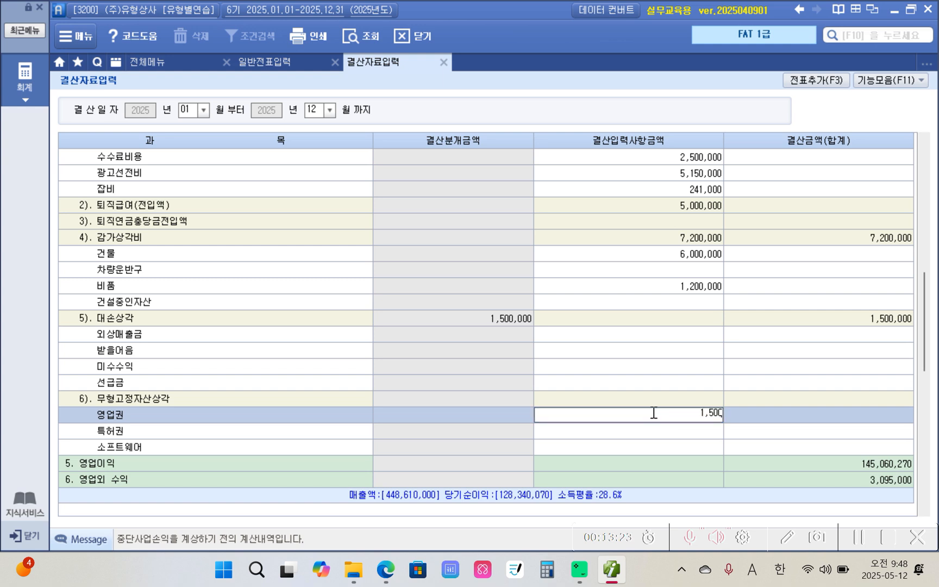
{"action": "key", "text": "Return"}
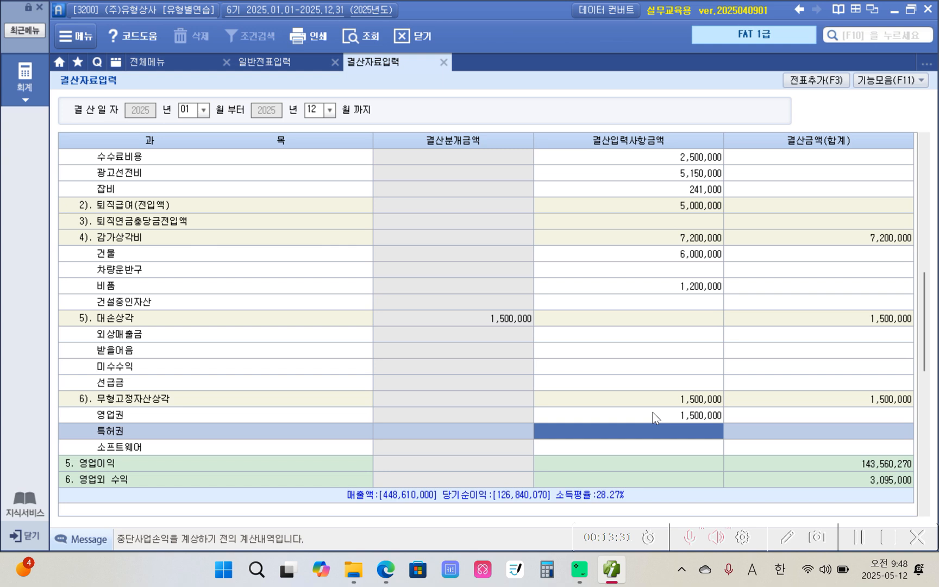
{"action": "left_click", "coordinate": [654, 416]}
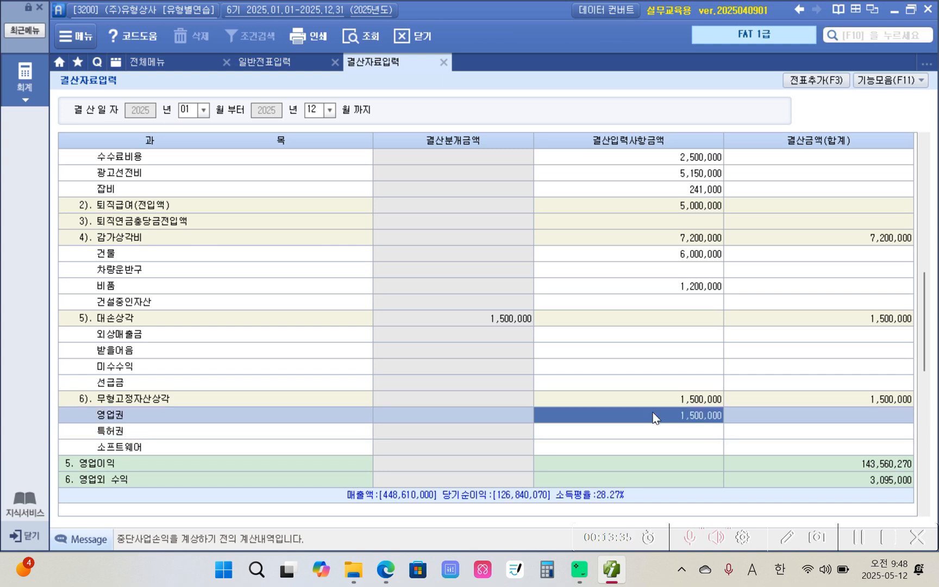
Enter the 대손상각 amounts: 6,431,760 for 외상매출금 and 113,000 for 받을어음.
{"action": "left_click", "coordinate": [672, 334]}
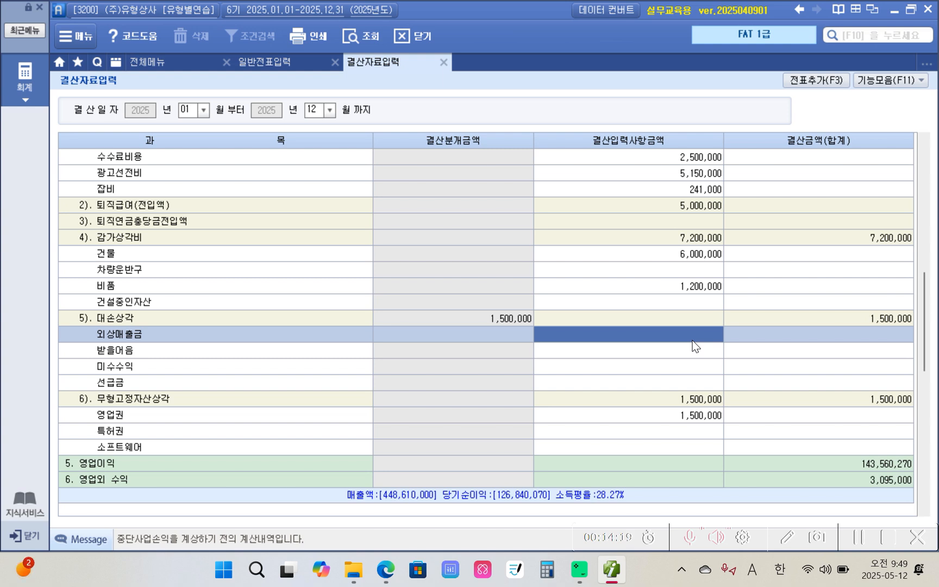
{"action": "left_click", "coordinate": [630, 338]}
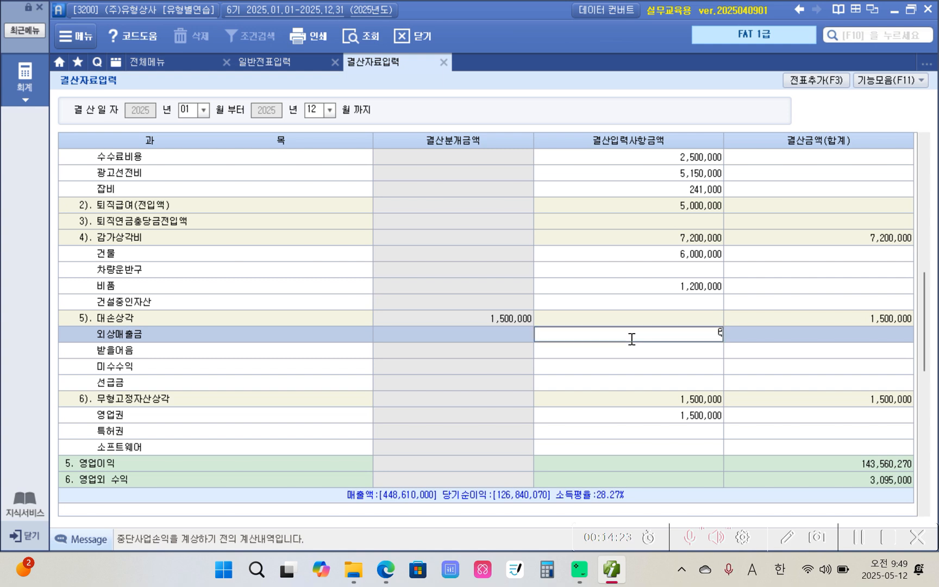
{"action": "type", "text": "6,431,760"}
{"action": "key", "text": "Return"}
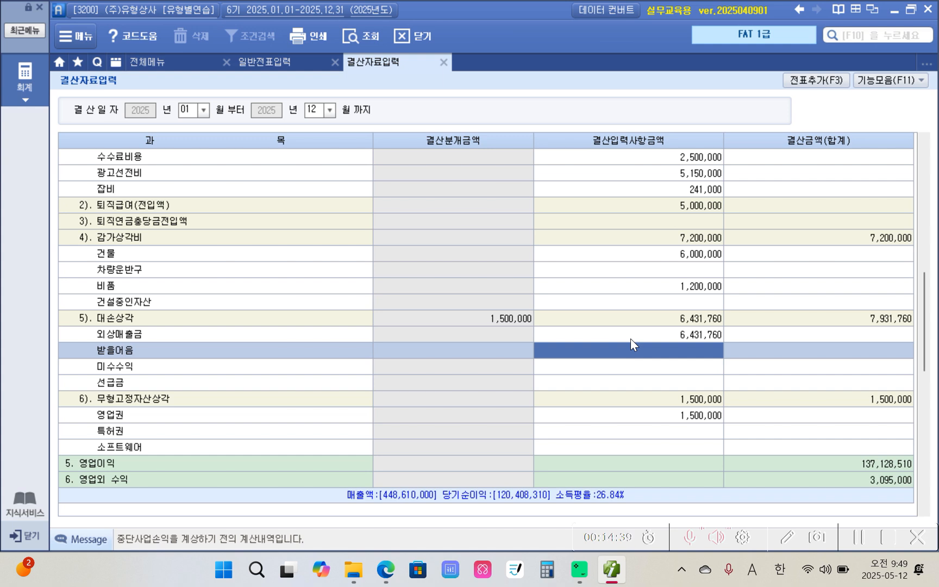
{"action": "type", "text": "1130000"}
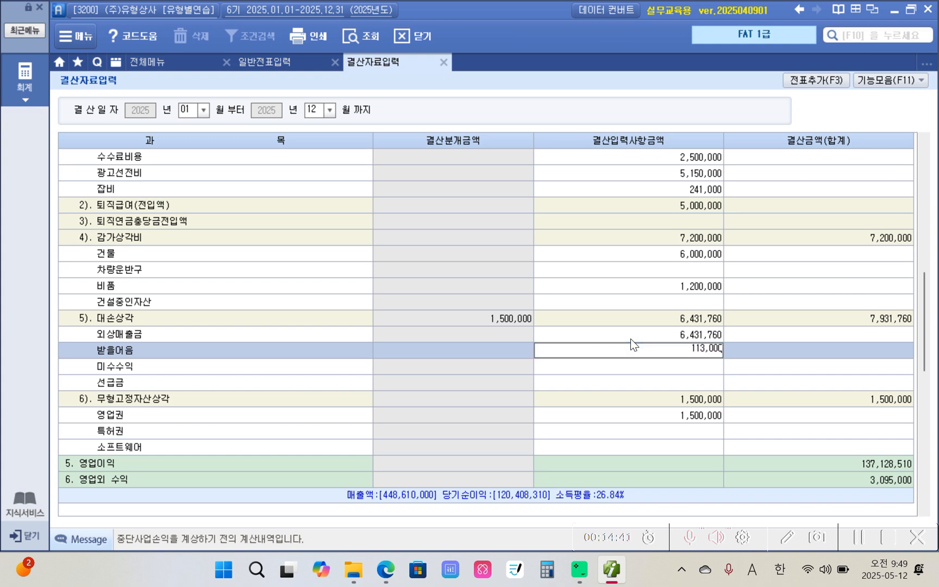
{"action": "key", "text": "Return"}
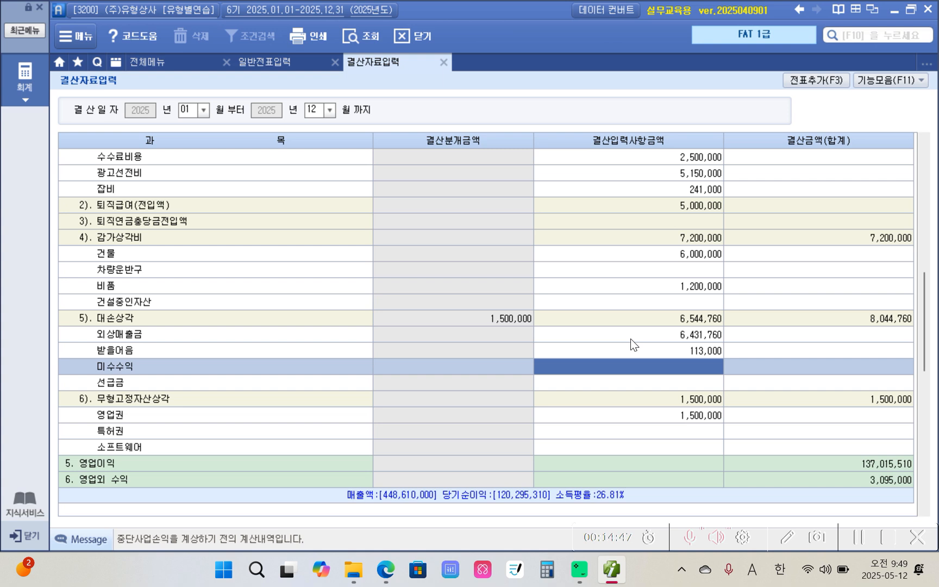
Examine the 영업권 and 영업이익 rows and the 판매비와 일반관리비 expense rows from 급여 down to 광고선전비.
{"action": "left_click", "coordinate": [632, 416]}
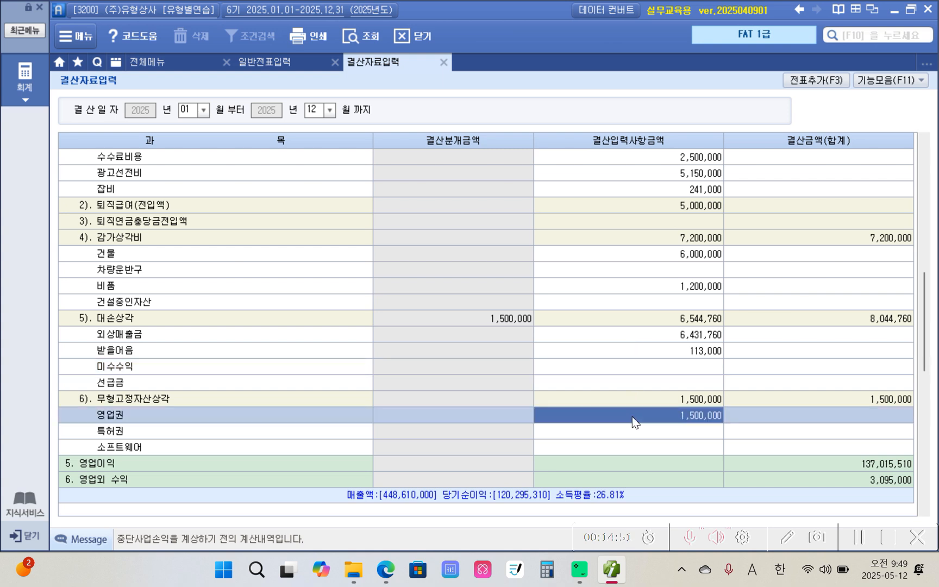
{"action": "scroll", "coordinate": [631, 416], "scroll_direction": "down", "scroll_amount": 3}
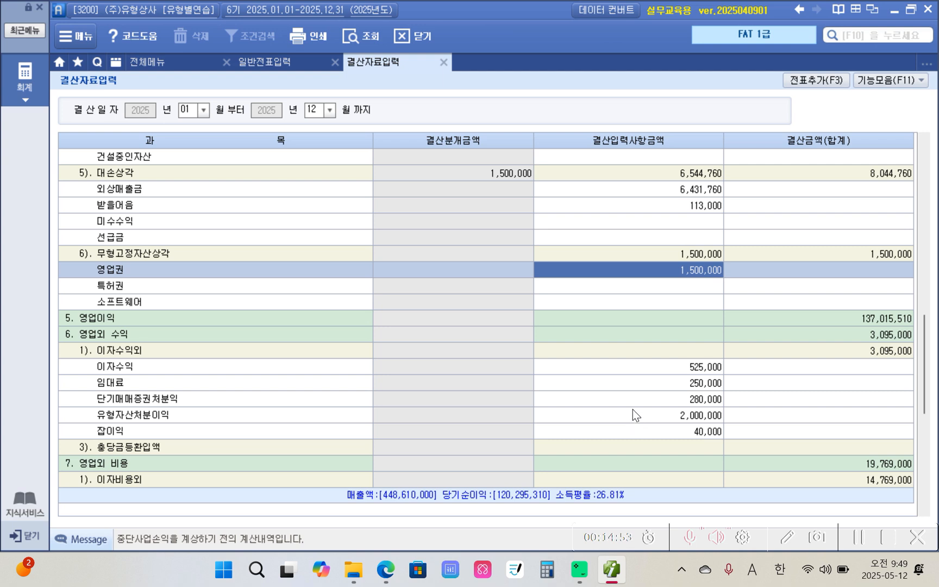
{"action": "left_click", "coordinate": [670, 315]}
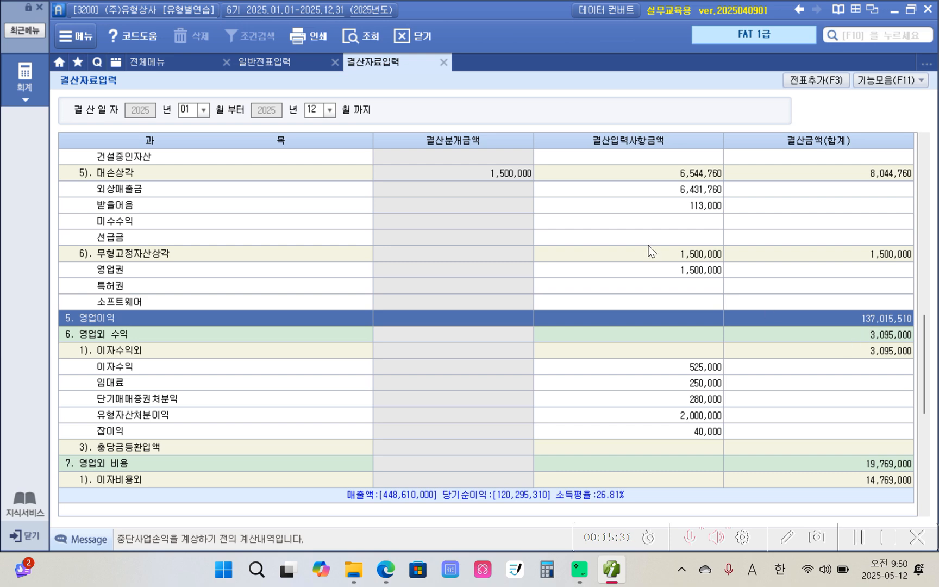
{"action": "scroll", "coordinate": [649, 247], "scroll_direction": "up", "scroll_amount": 9}
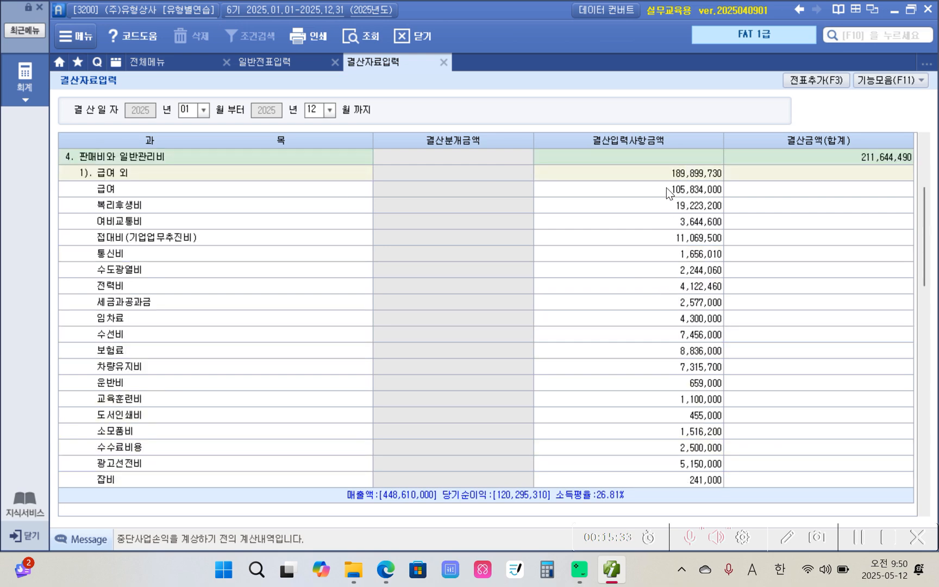
{"action": "left_click", "coordinate": [682, 194]}
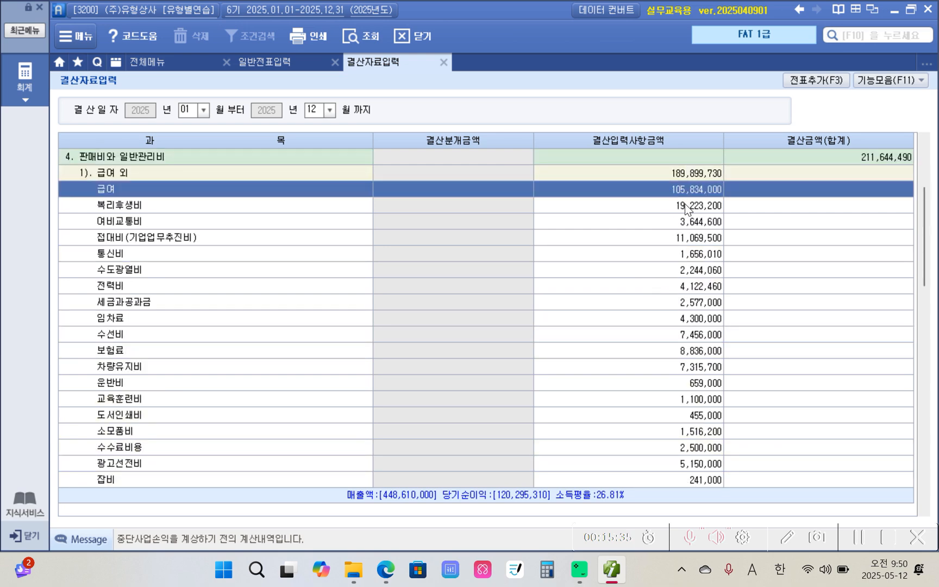
{"action": "left_click", "coordinate": [685, 205]}
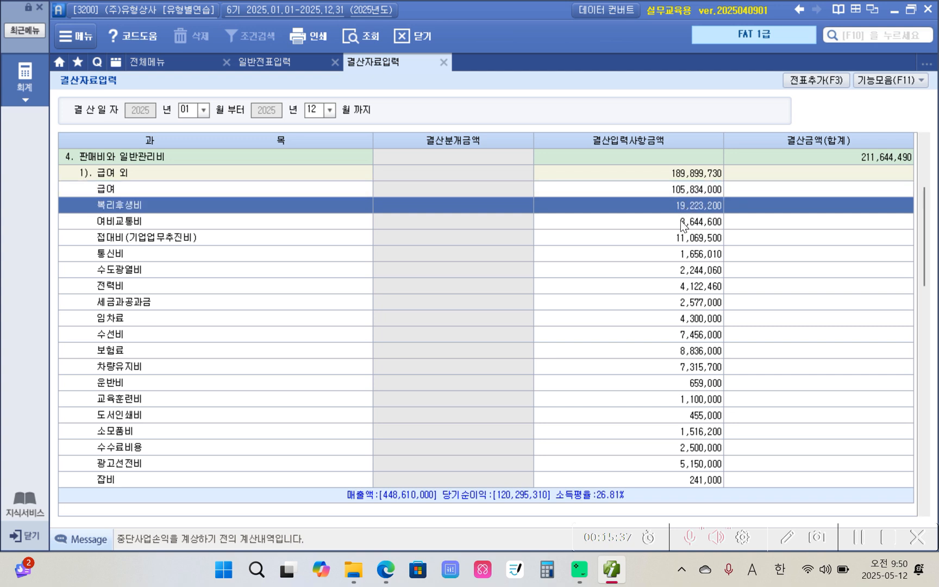
{"action": "left_click", "coordinate": [680, 220]}
{"action": "left_click", "coordinate": [680, 241]}
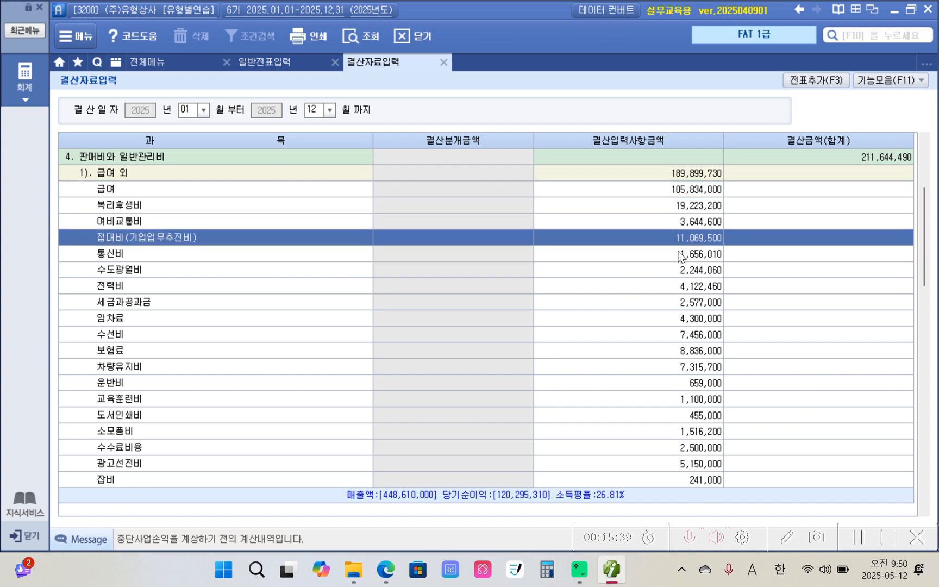
{"action": "left_click", "coordinate": [681, 255]}
{"action": "left_click", "coordinate": [683, 272]}
{"action": "left_click", "coordinate": [684, 286]}
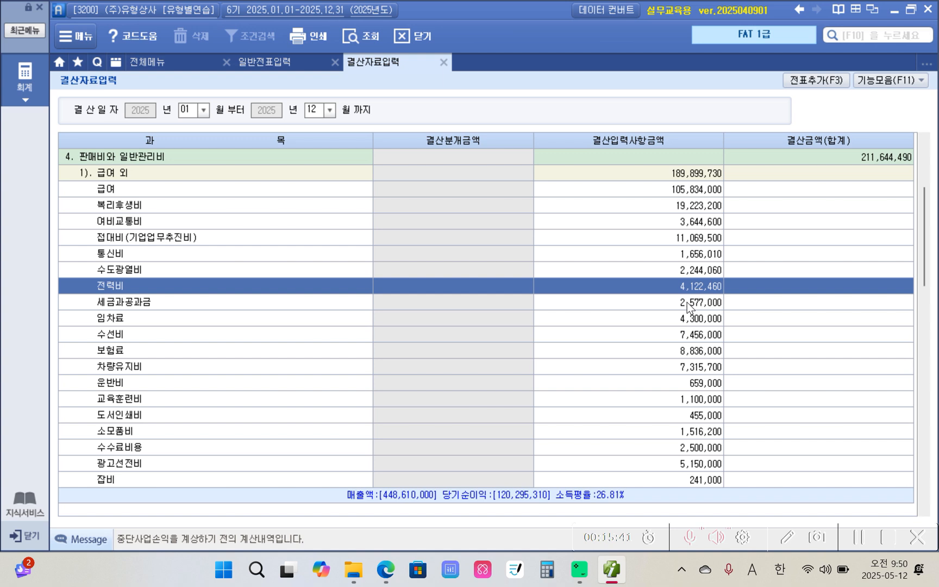
{"action": "left_click", "coordinate": [688, 304]}
{"action": "left_click", "coordinate": [688, 322]}
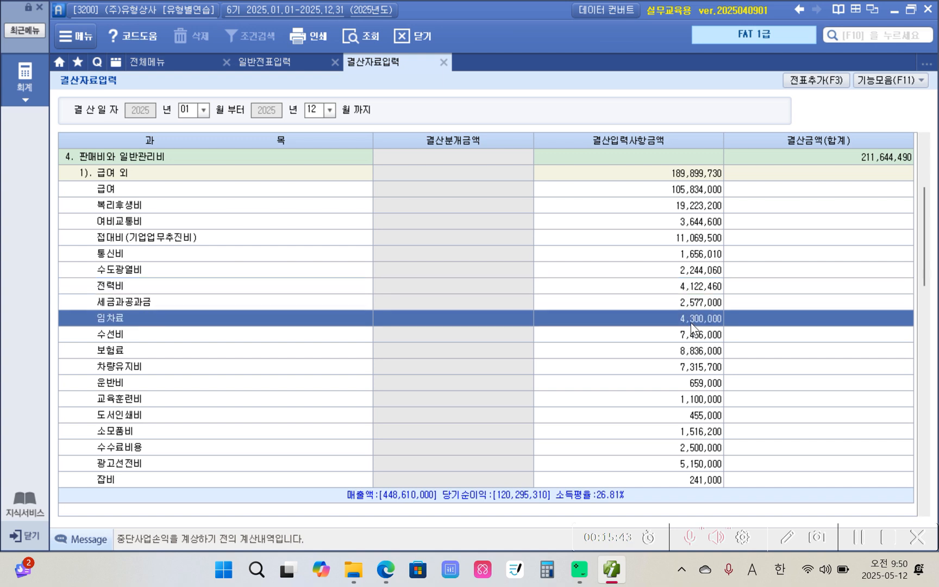
{"action": "left_click", "coordinate": [687, 333]}
{"action": "left_click", "coordinate": [683, 353]}
{"action": "left_click", "coordinate": [678, 370]}
{"action": "left_click", "coordinate": [676, 386]}
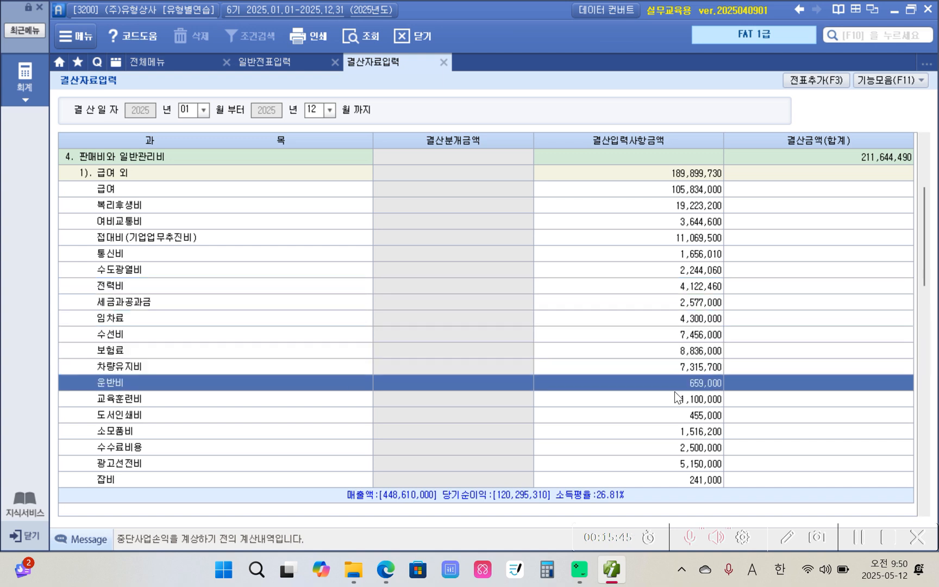
{"action": "left_click", "coordinate": [683, 414]}
{"action": "left_click", "coordinate": [671, 464]}
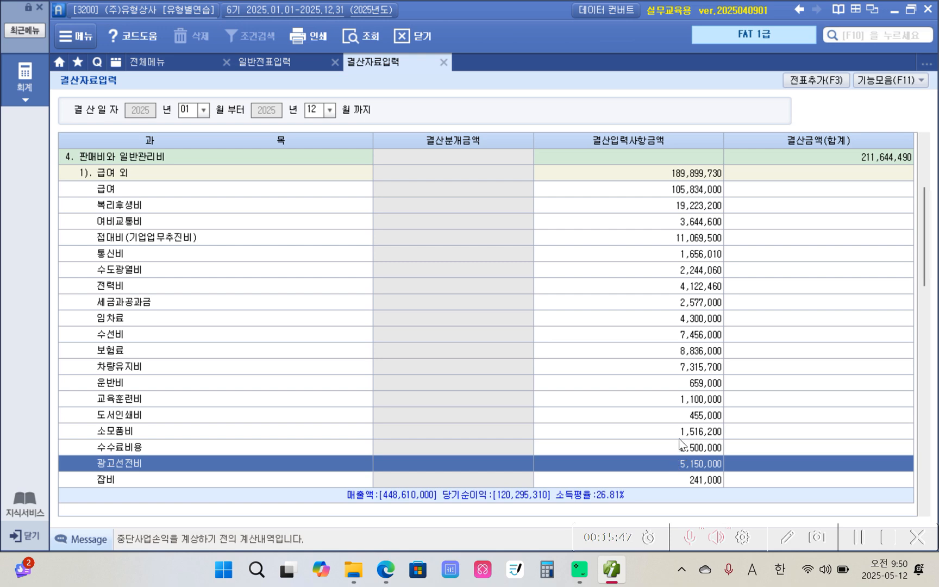
Review the entered closing amounts for 퇴직급여(전입액), 감가상각비, 대손상각 and 영업권.
{"action": "scroll", "coordinate": [684, 382], "scroll_direction": "down", "scroll_amount": 3}
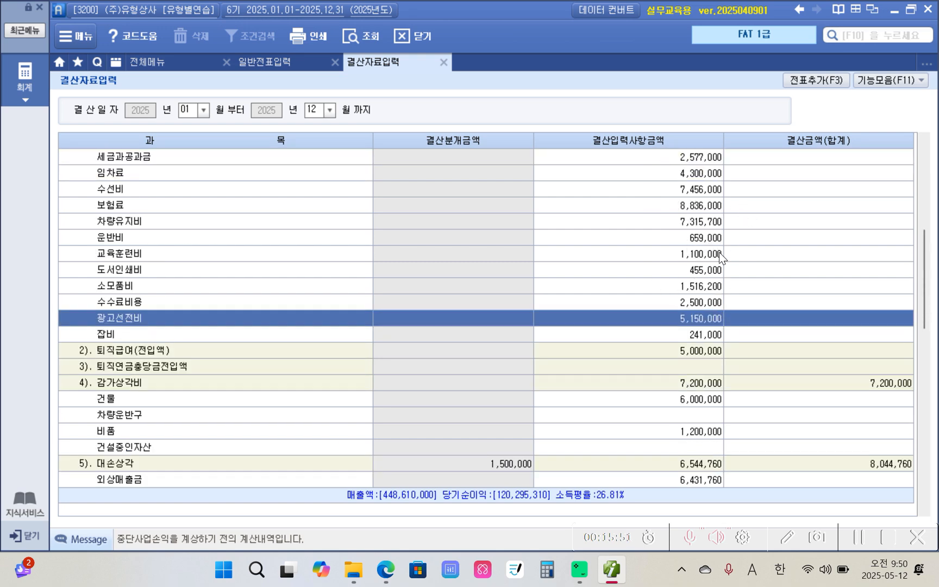
{"action": "scroll", "coordinate": [719, 252], "scroll_direction": "down", "scroll_amount": 3}
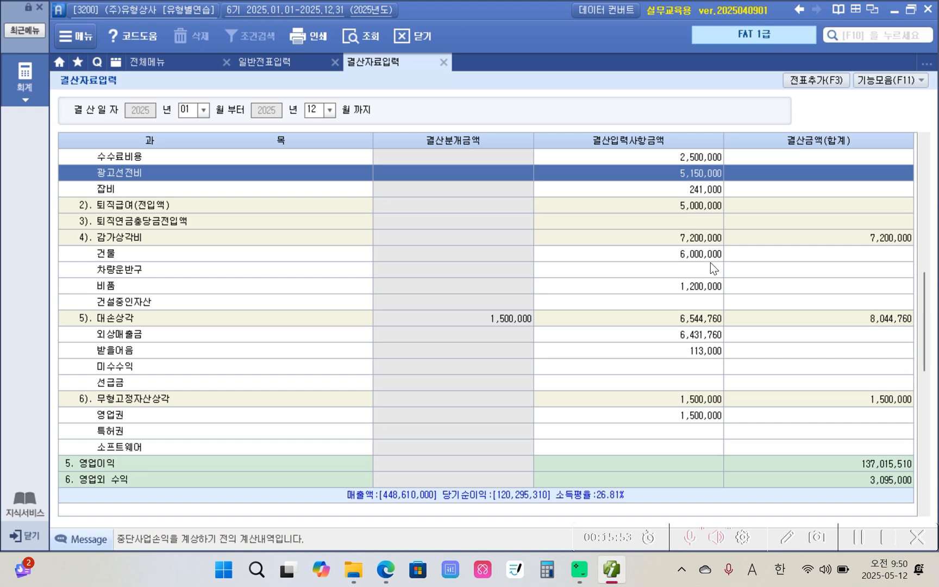
{"action": "left_click", "coordinate": [695, 208]}
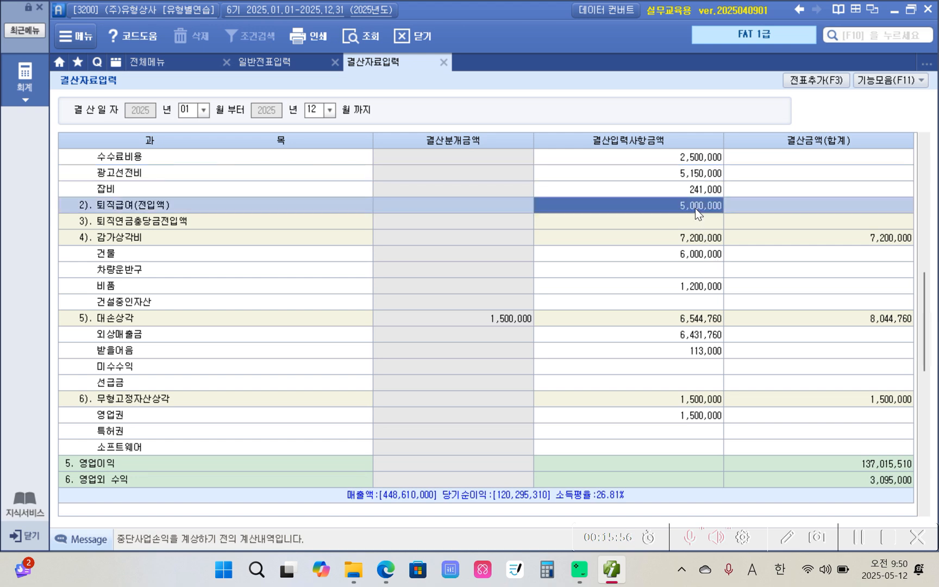
{"action": "left_click", "coordinate": [687, 259]}
{"action": "left_click", "coordinate": [688, 277]}
{"action": "left_click", "coordinate": [698, 336]}
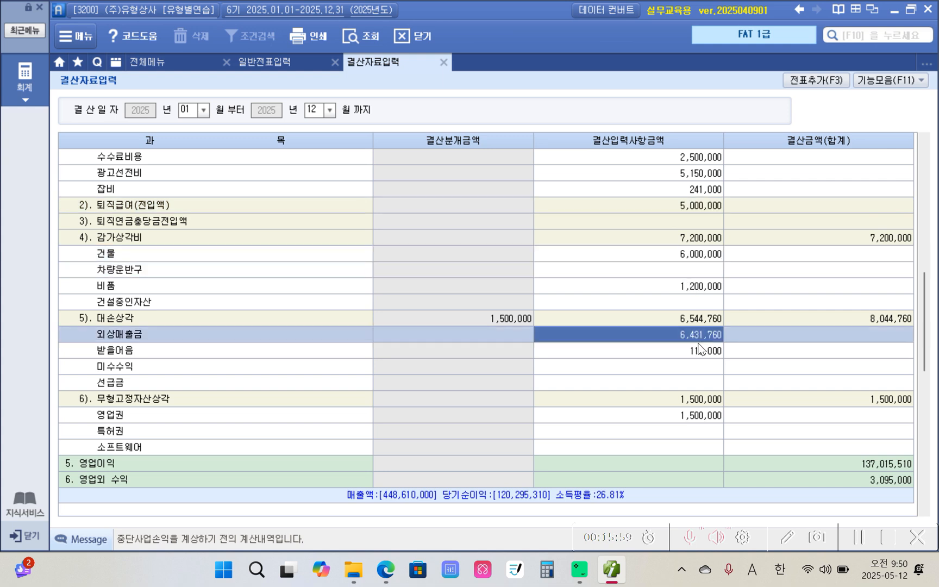
{"action": "left_click", "coordinate": [698, 350]}
{"action": "scroll", "coordinate": [695, 355], "scroll_direction": "down", "scroll_amount": 3}
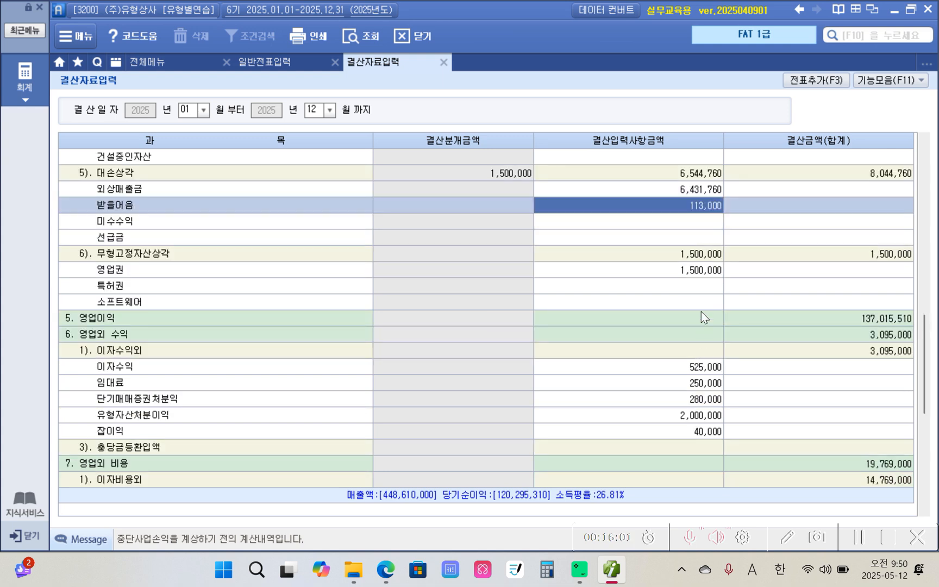
{"action": "left_click", "coordinate": [709, 269]}
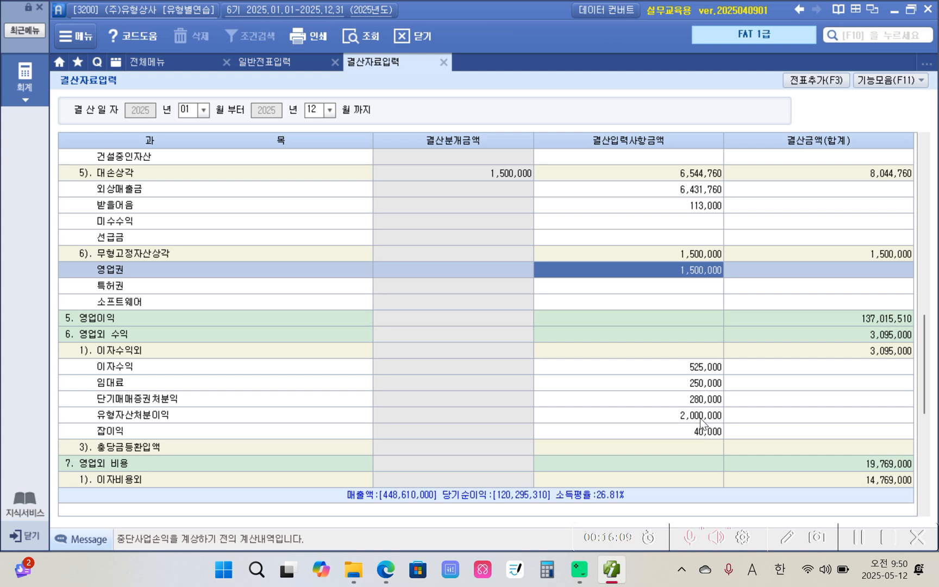
Examine the 영업이익 row and the 영업외 수익 rows from 이자수익 down to 잡이익.
{"action": "left_click", "coordinate": [890, 324]}
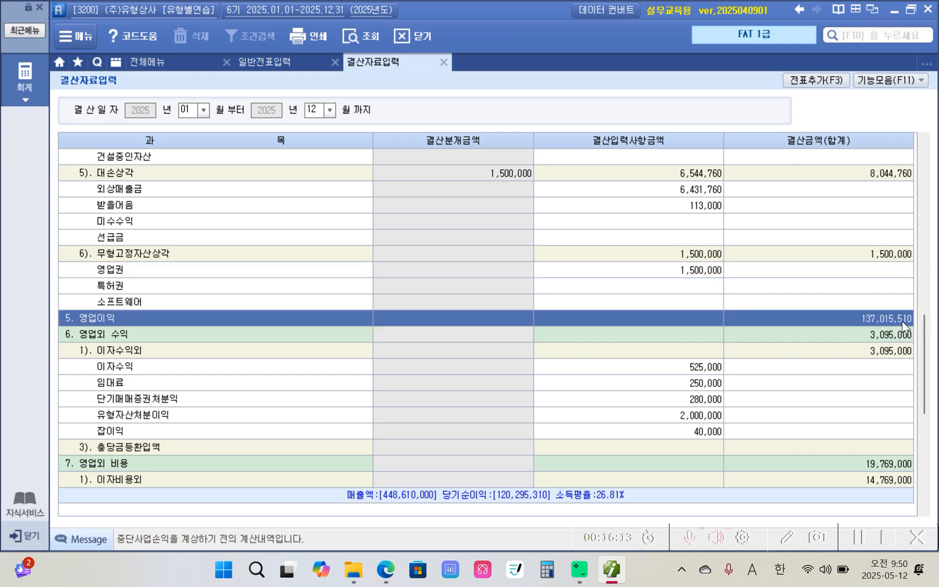
{"action": "left_click", "coordinate": [705, 373]}
{"action": "left_click", "coordinate": [705, 385]}
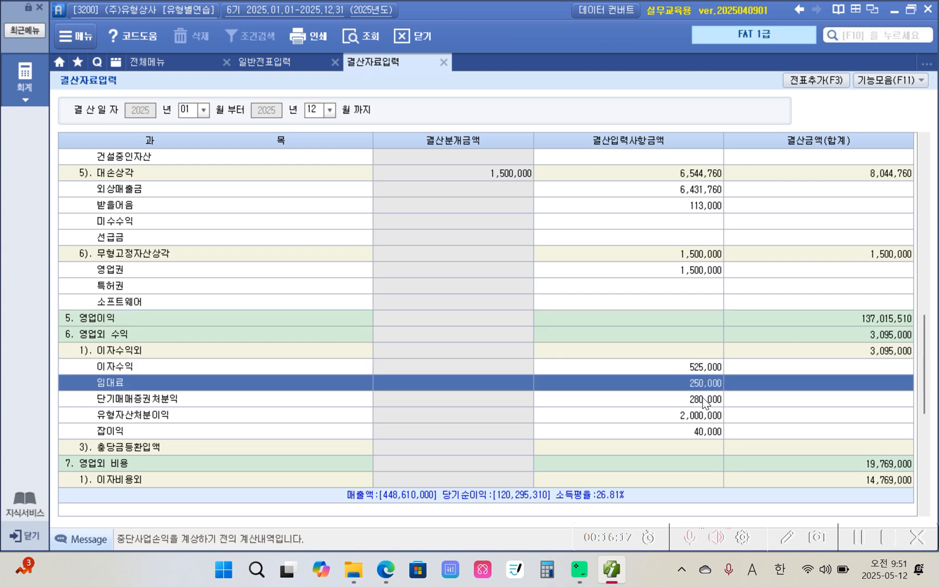
{"action": "left_click", "coordinate": [705, 402]}
{"action": "left_click", "coordinate": [703, 413]}
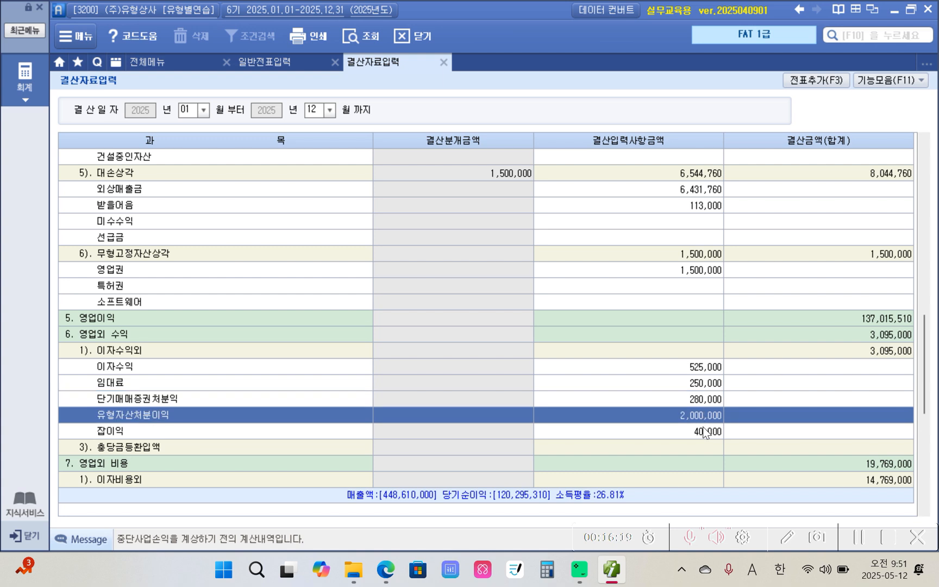
{"action": "left_click", "coordinate": [705, 432]}
{"action": "scroll", "coordinate": [703, 416], "scroll_direction": "down", "scroll_amount": 3}
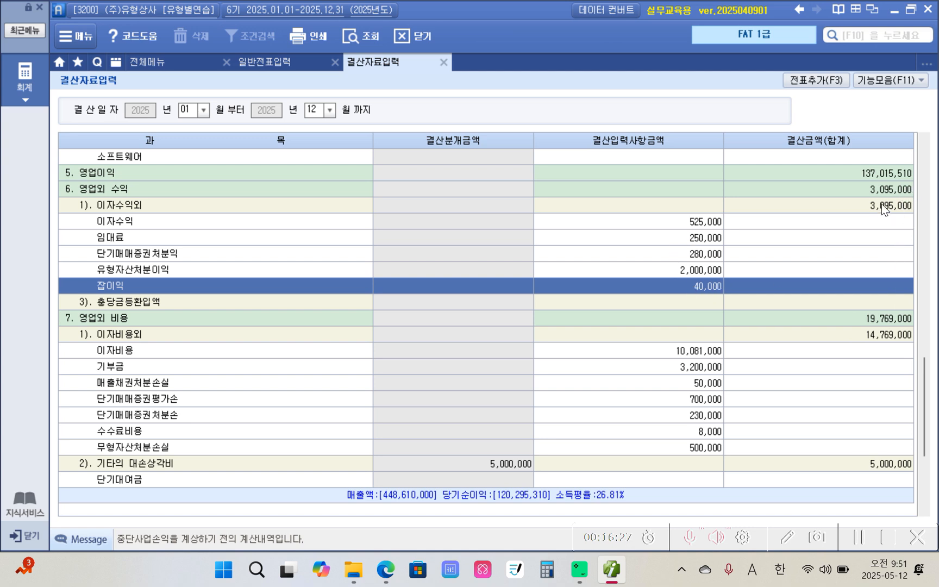
Examine the 영업외 비용 total, its rows from 이자비용 to 무형자산처분손실, and the 기타의 대손상각비 section.
{"action": "left_click", "coordinate": [864, 319]}
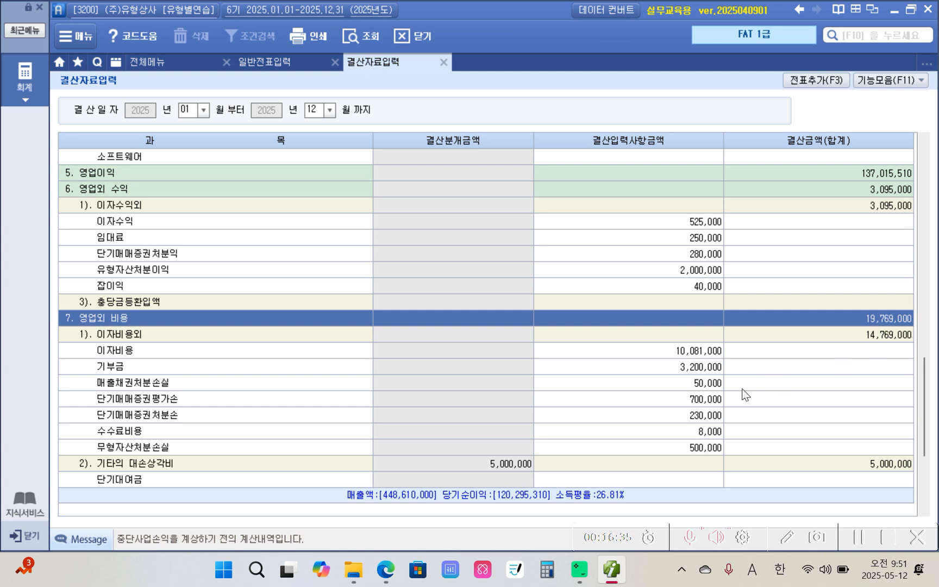
{"action": "left_click", "coordinate": [704, 351]}
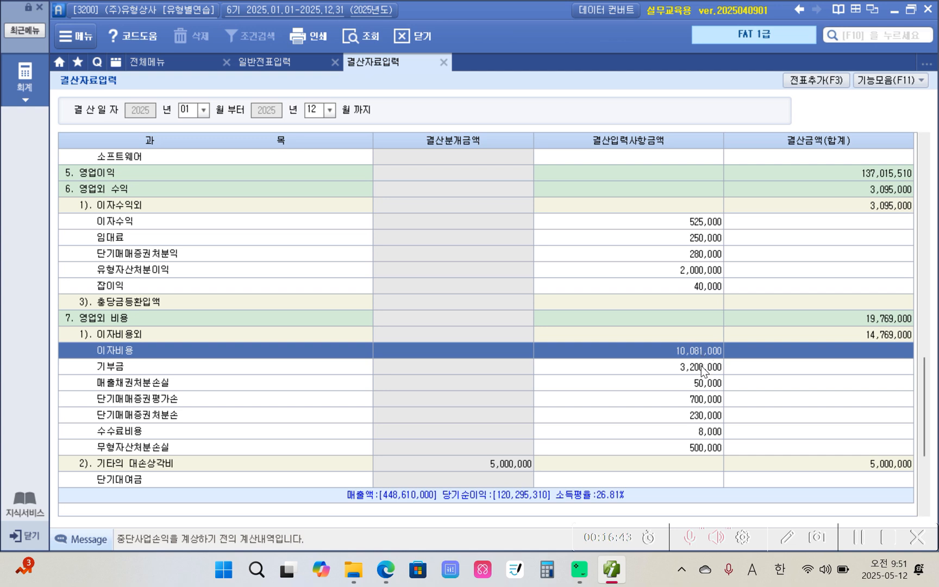
{"action": "left_click", "coordinate": [703, 371]}
{"action": "left_click", "coordinate": [704, 386]}
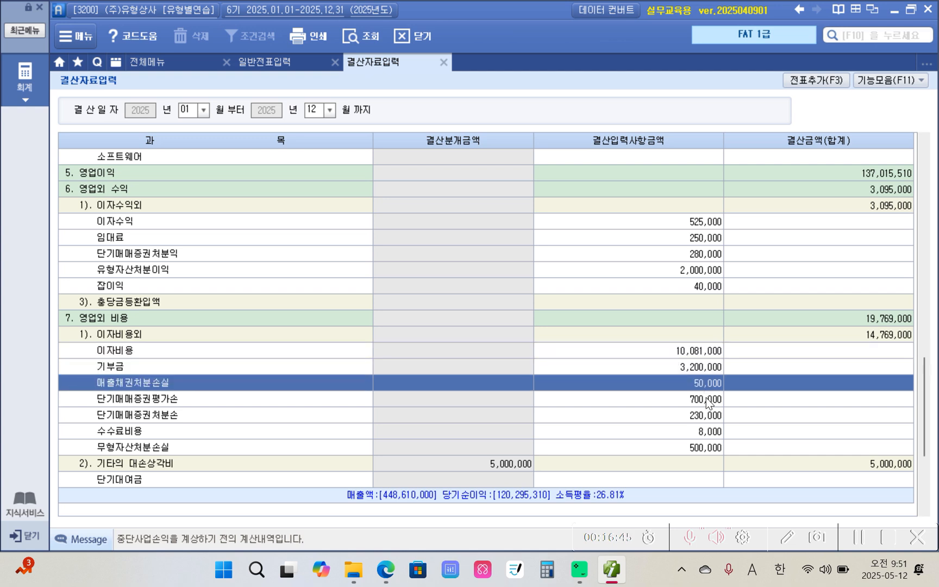
{"action": "left_click", "coordinate": [706, 403]}
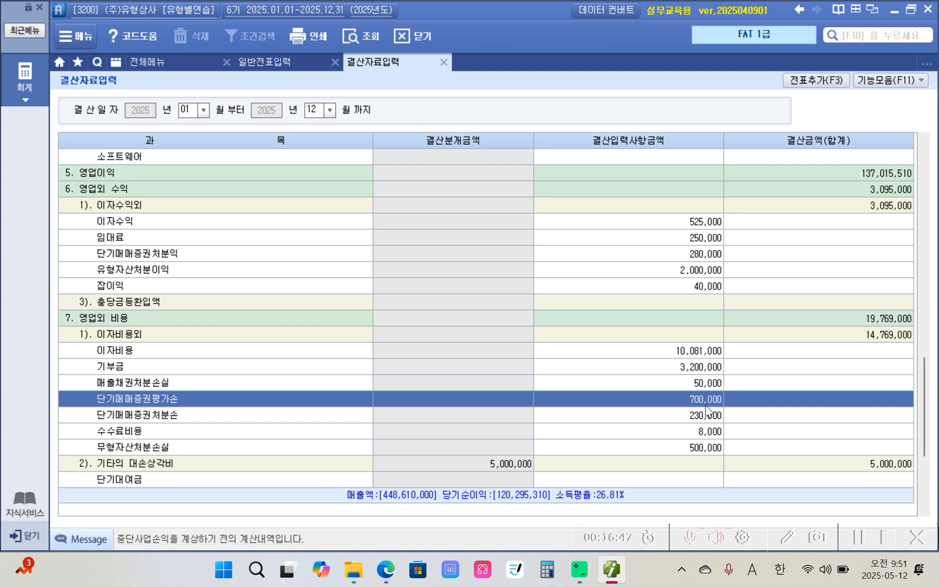
{"action": "left_click", "coordinate": [701, 366]}
{"action": "scroll", "coordinate": [687, 414], "scroll_direction": "down", "scroll_amount": 3}
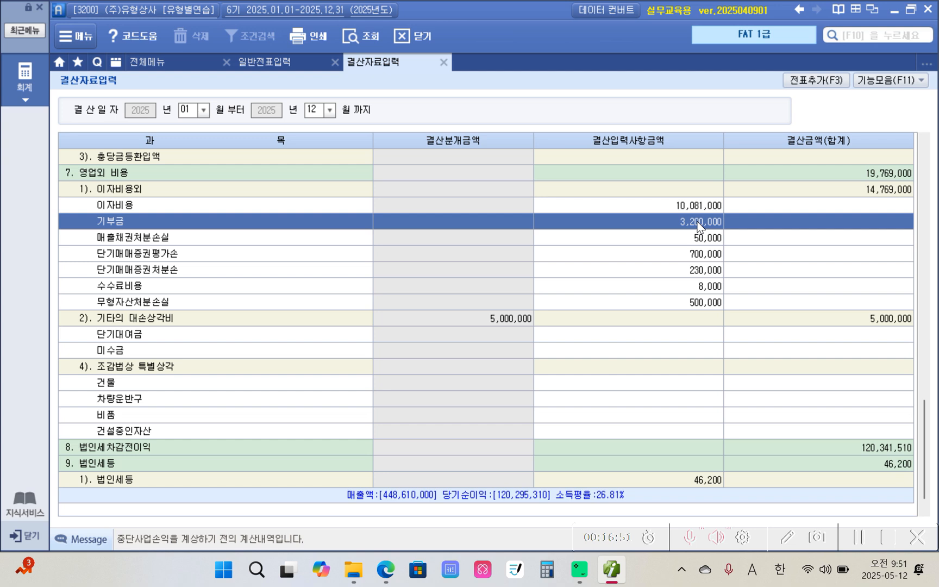
{"action": "left_click", "coordinate": [711, 259]}
{"action": "left_click", "coordinate": [707, 272]}
{"action": "left_click", "coordinate": [702, 285]}
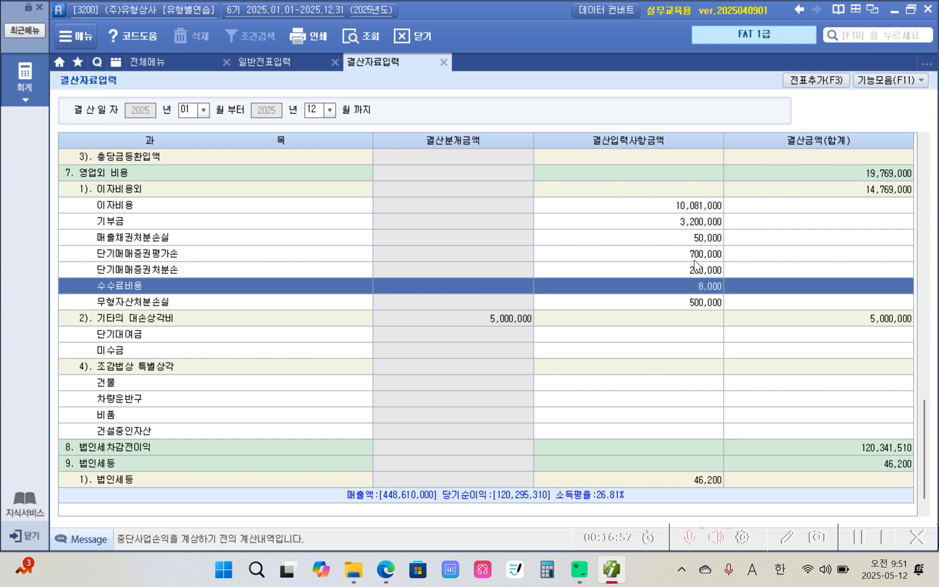
{"action": "left_click", "coordinate": [691, 306]}
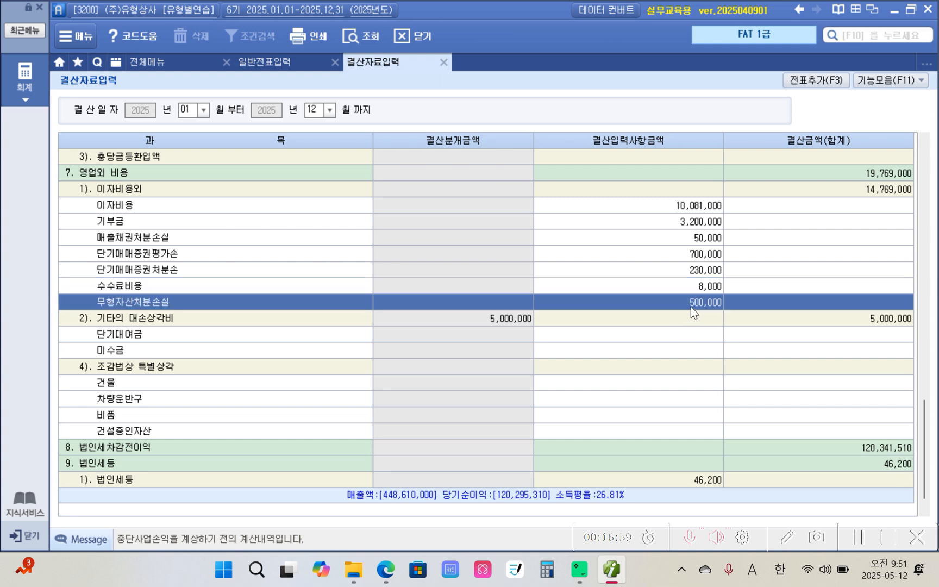
{"action": "left_click", "coordinate": [690, 322]}
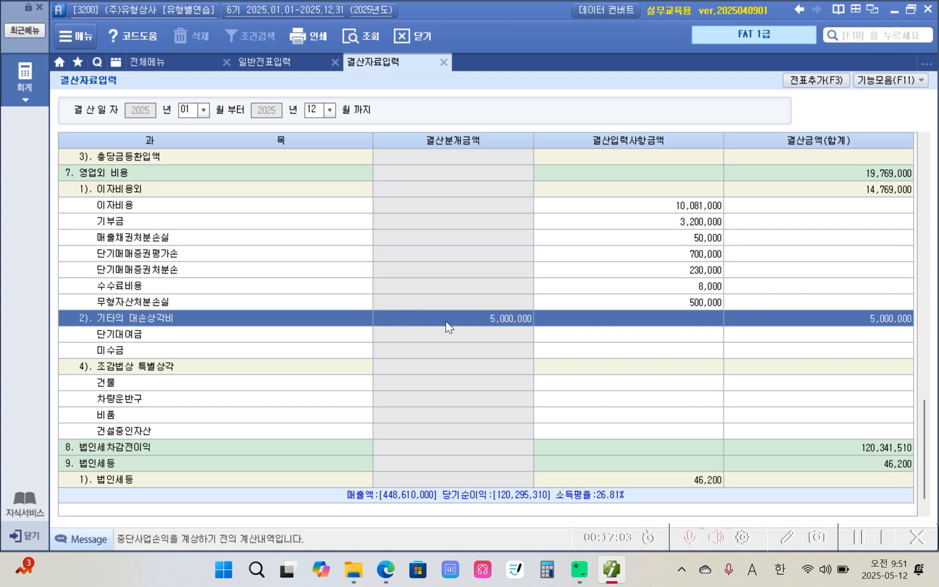
{"action": "left_click", "coordinate": [484, 338]}
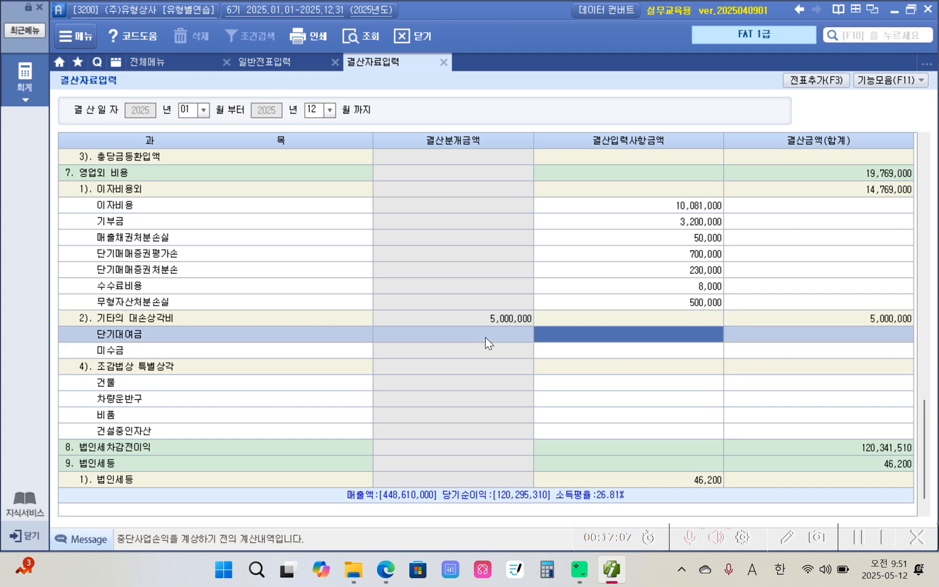
{"action": "left_click", "coordinate": [867, 317]}
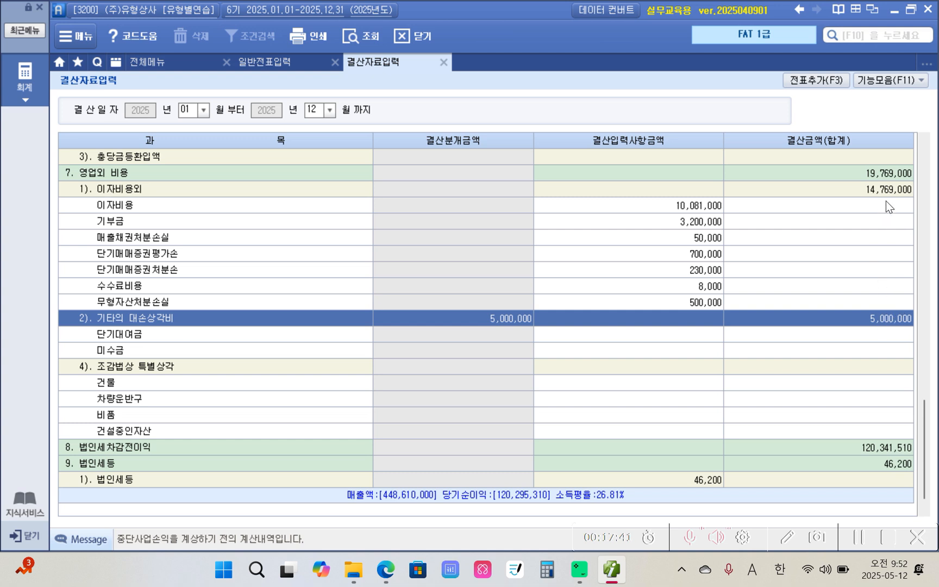
{"action": "left_click", "coordinate": [894, 176]}
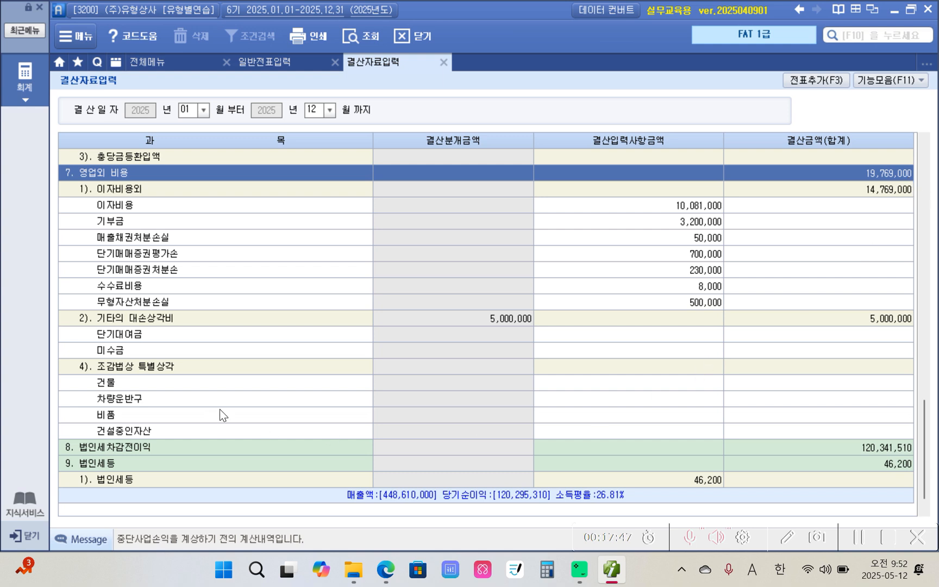
Examine the 조감법상 특별상각 section and its 건물, 차량운반구, 비품 and 건설중인자산 rows.
{"action": "left_click", "coordinate": [561, 370]}
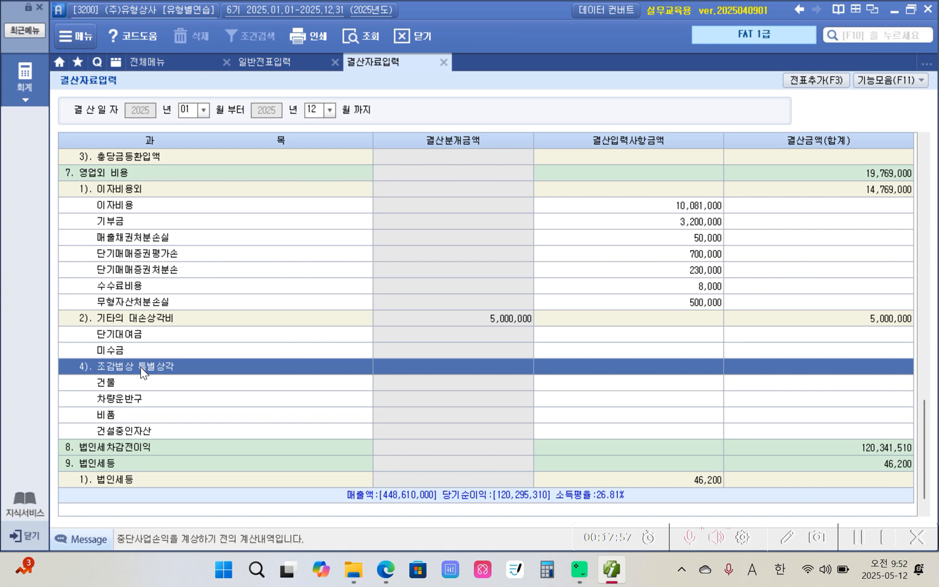
{"action": "left_click", "coordinate": [132, 383]}
{"action": "left_click", "coordinate": [133, 398]}
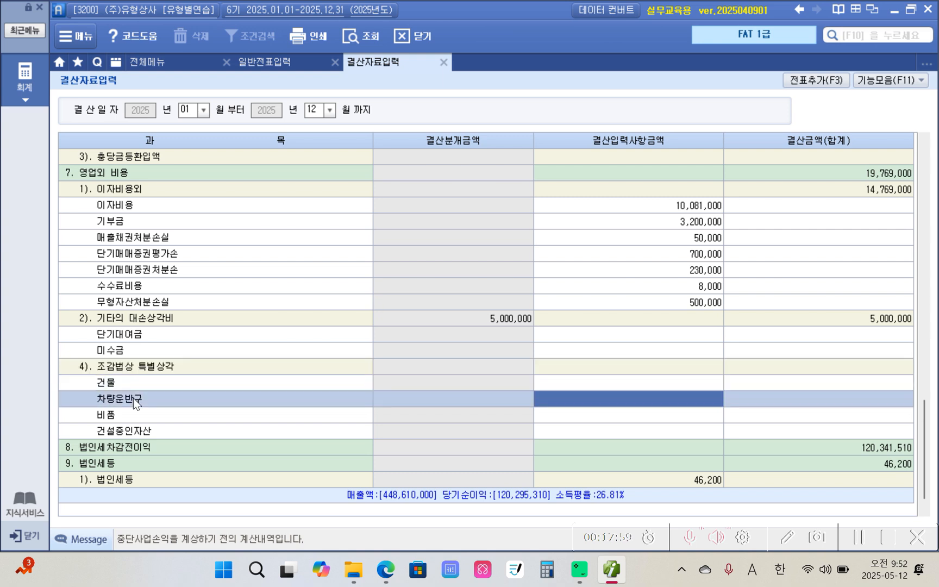
{"action": "left_click", "coordinate": [128, 413]}
{"action": "left_click", "coordinate": [124, 431]}
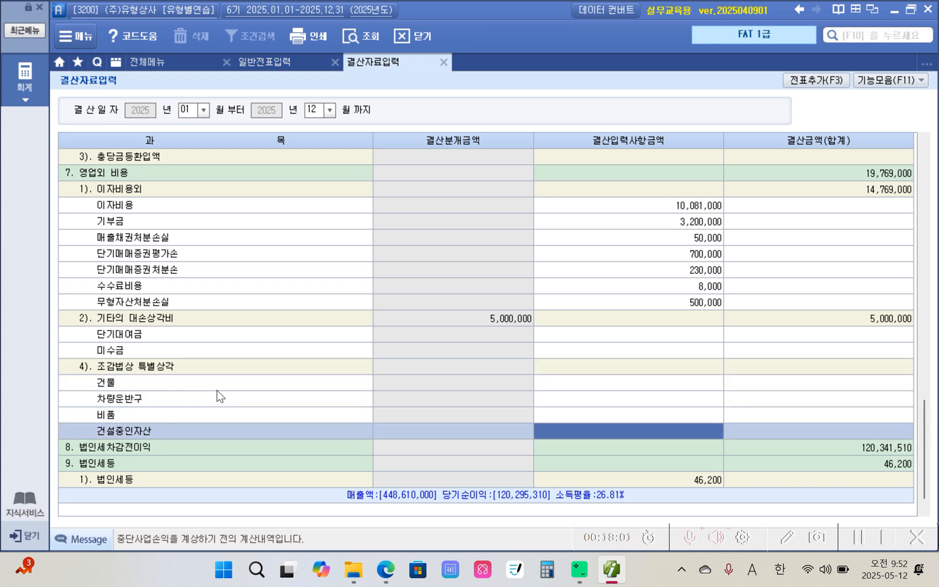
{"action": "left_click", "coordinate": [549, 383]}
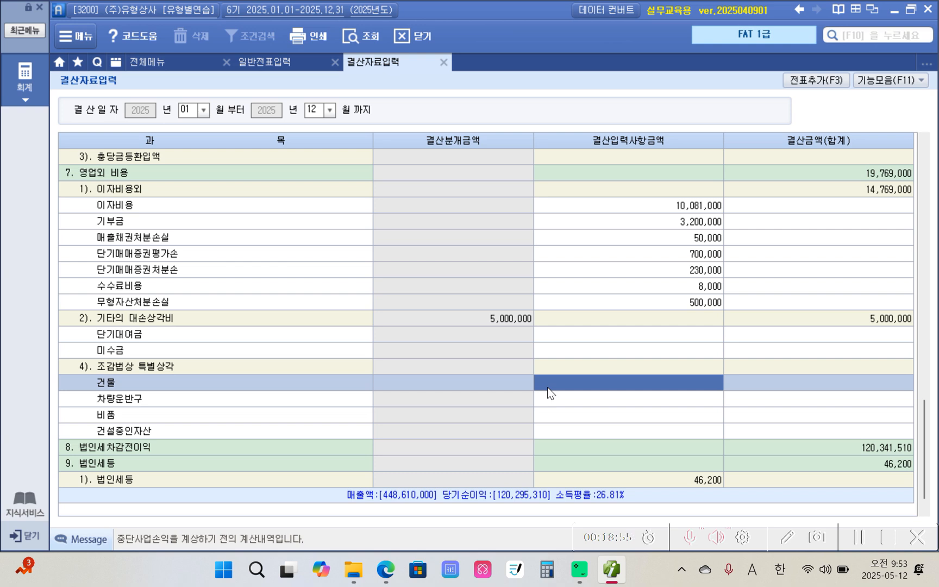
{"action": "key", "text": "Down"}
{"action": "key", "text": "Down"}
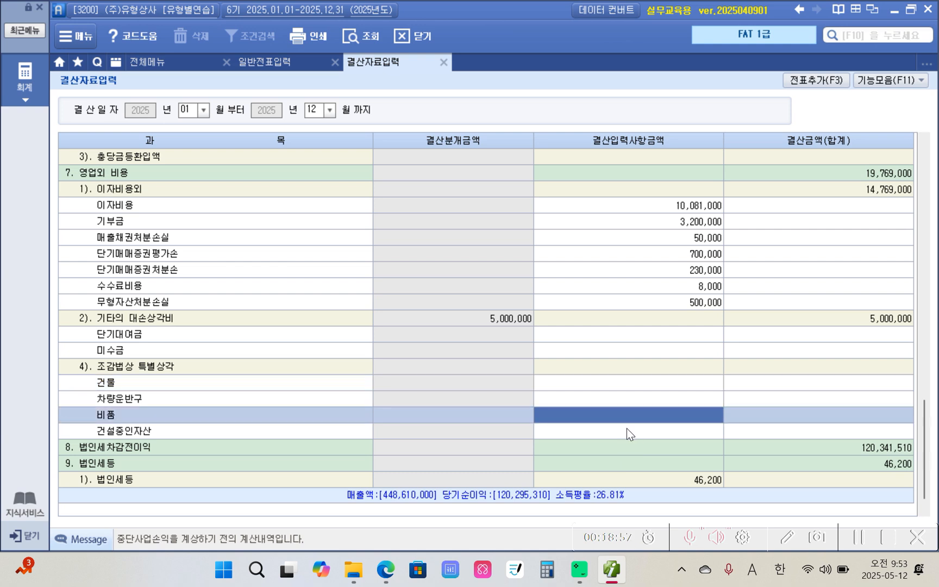
{"action": "scroll", "coordinate": [631, 431], "scroll_direction": "down", "scroll_amount": 1}
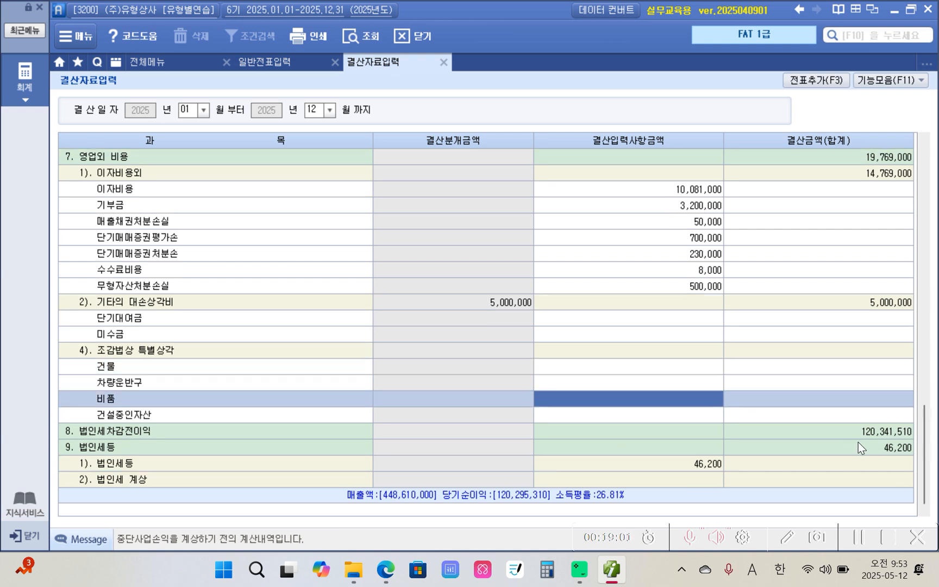
Enter 1,553,800 as the 법인세 계상 amount and check it against the 법인세등 total.
{"action": "left_click", "coordinate": [899, 438]}
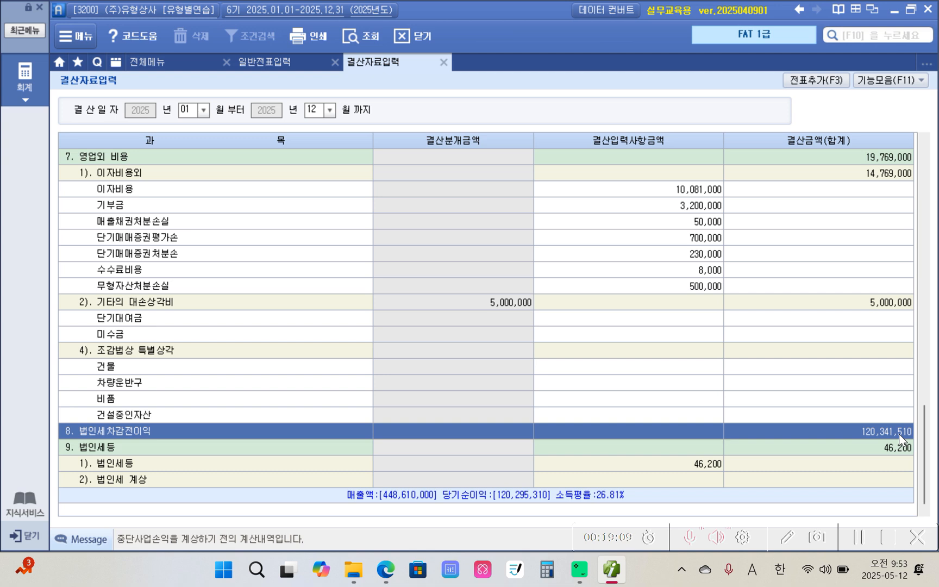
{"action": "left_click", "coordinate": [895, 454]}
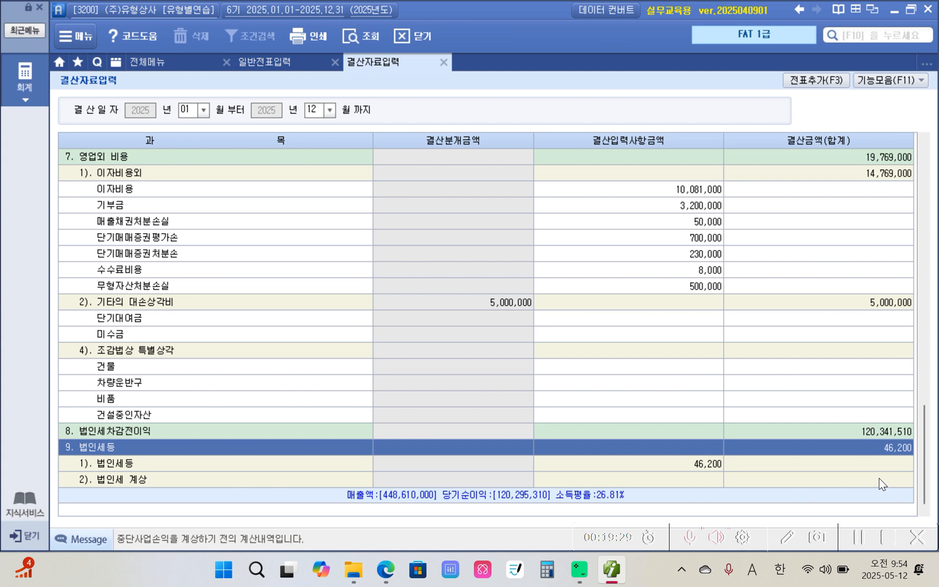
{"action": "left_click", "coordinate": [649, 480]}
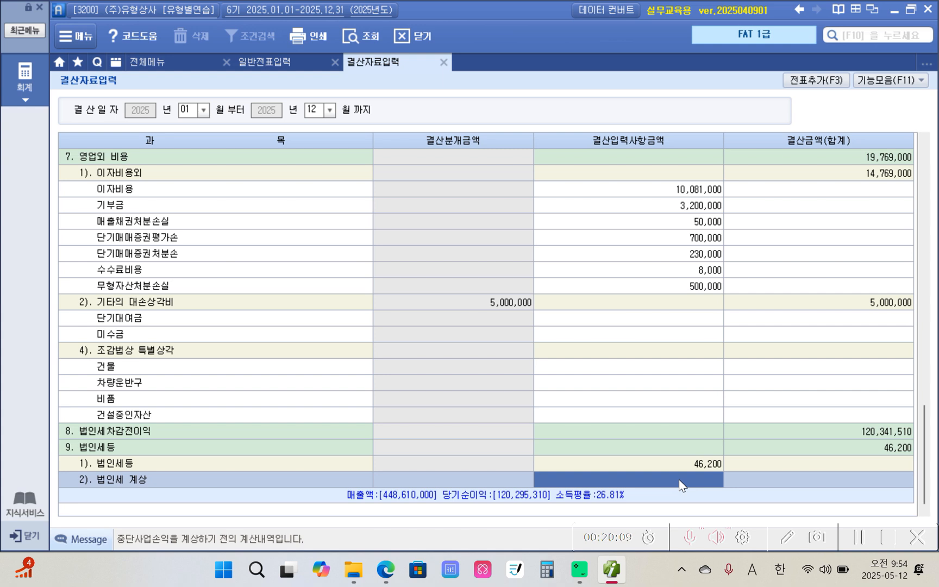
{"action": "type", "text": "5536"}
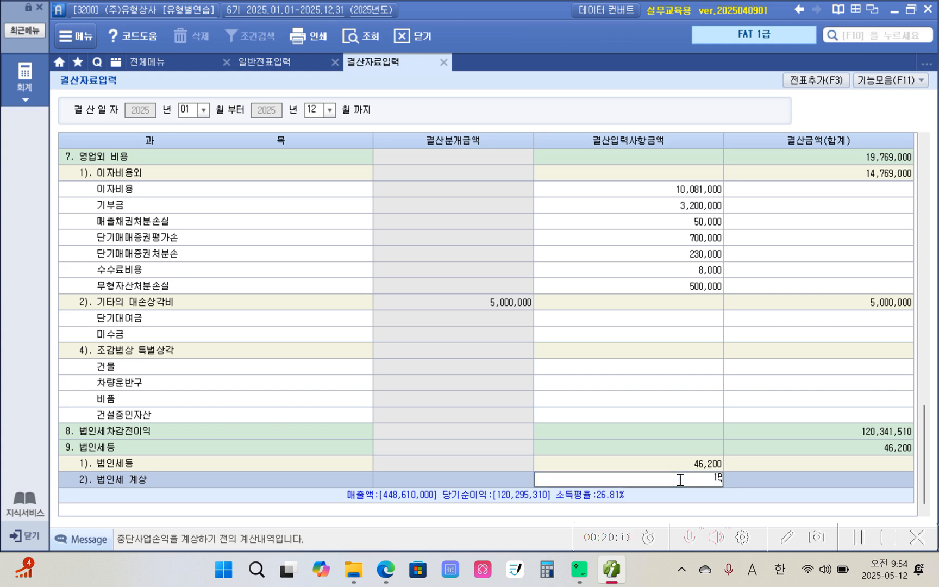
{"action": "type", "text": "00"}
{"action": "key", "text": "Return"}
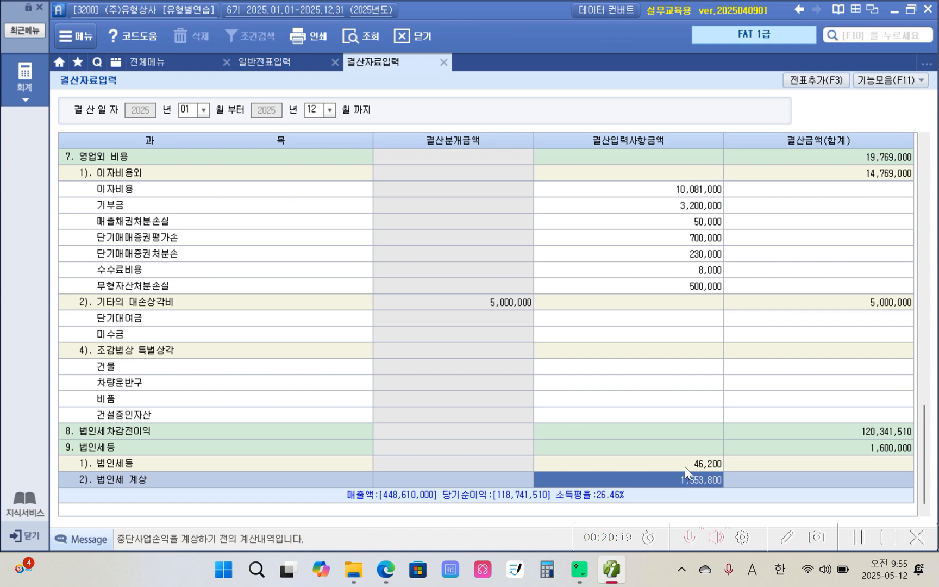
{"action": "left_click", "coordinate": [878, 453]}
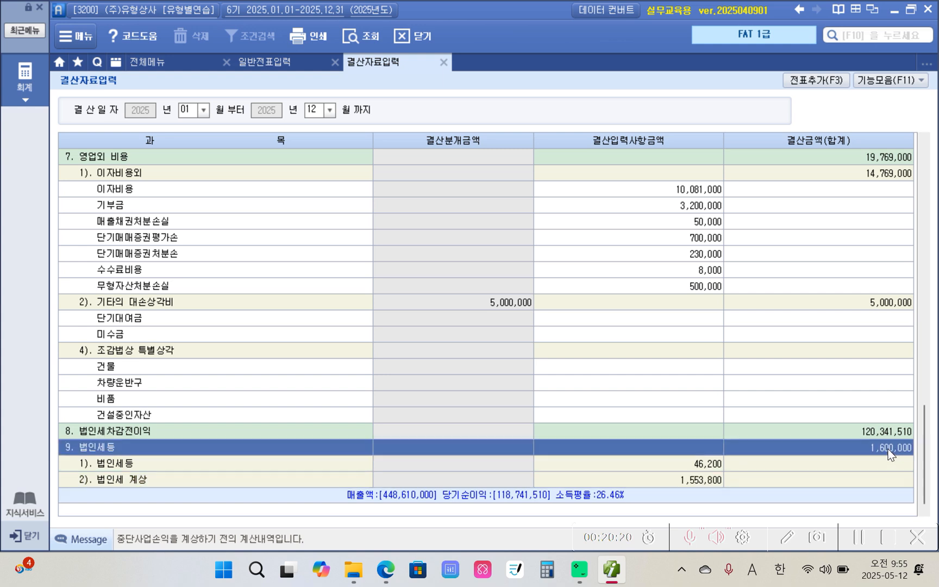
{"action": "left_click", "coordinate": [677, 480]}
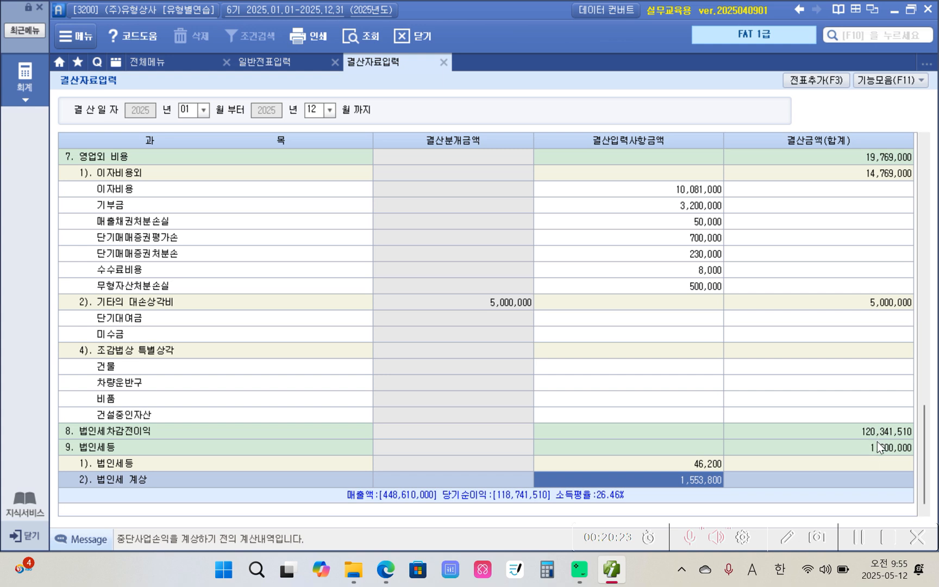
{"action": "left_click", "coordinate": [871, 448]}
{"action": "left_click", "coordinate": [696, 481]}
{"action": "left_click", "coordinate": [859, 451]}
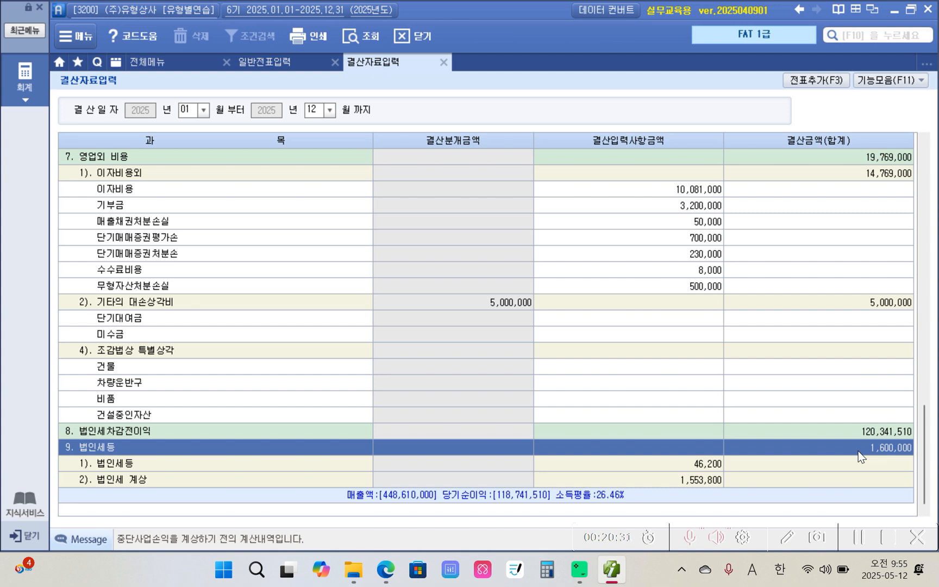
Review the 법인세 계상 amount together with the 법인세등 total at the end of the closing table.
{"action": "left_click", "coordinate": [704, 480]}
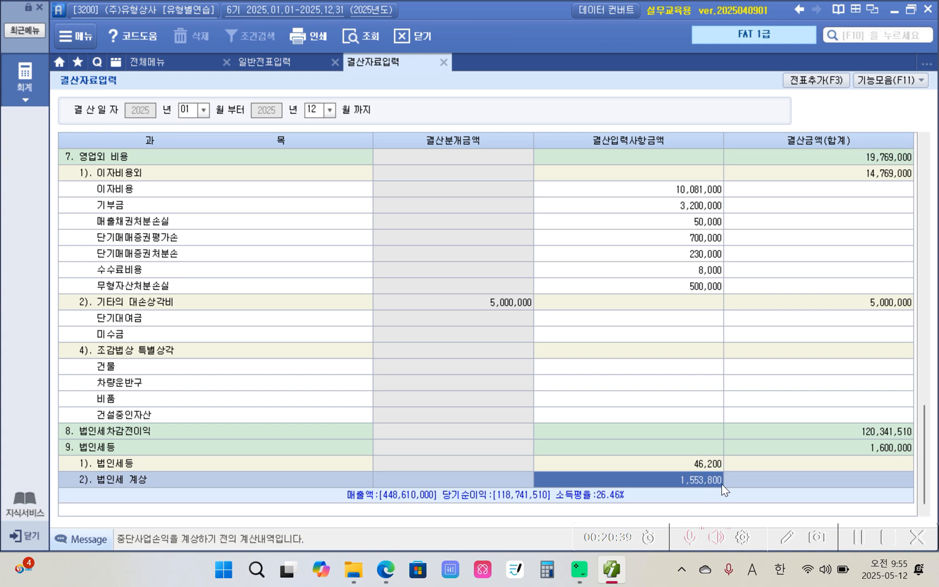
{"action": "mouse_move", "coordinate": [859, 433]}
{"action": "left_mouse_down"}
{"action": "mouse_move", "coordinate": [868, 450]}
{"action": "mouse_move", "coordinate": [918, 458]}
{"action": "left_mouse_up"}
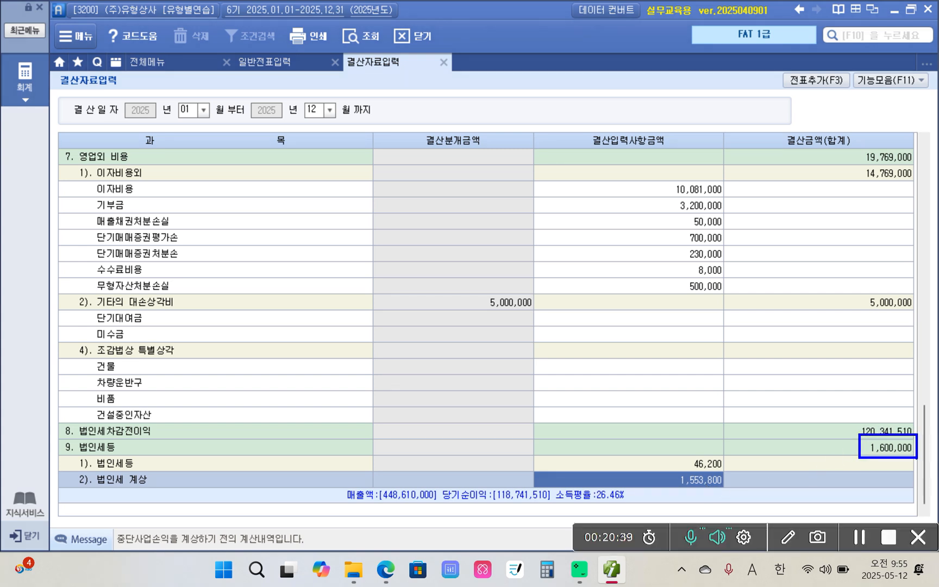
{"action": "mouse_move", "coordinate": [72, 467]}
{"action": "left_mouse_down"}
{"action": "mouse_move", "coordinate": [52, 458]}
{"action": "mouse_move", "coordinate": [74, 468]}
{"action": "left_mouse_up"}
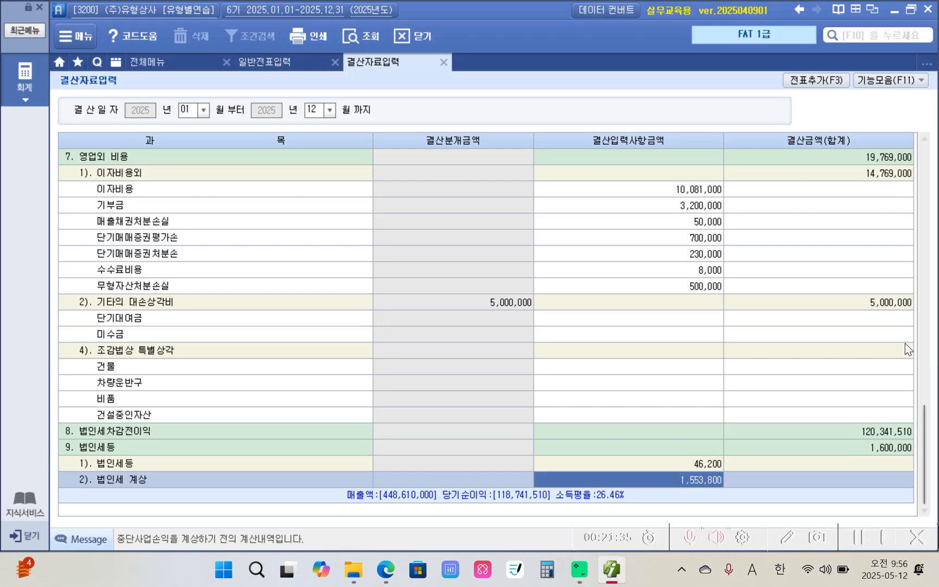
Review the 기말 상품 재고액 row, then add the closing entries to the general vouchers with 전표추가 and accept the confirmation.
{"action": "left_click", "coordinate": [766, 363]}
{"action": "scroll", "coordinate": [767, 363], "scroll_direction": "up", "scroll_amount": 10}
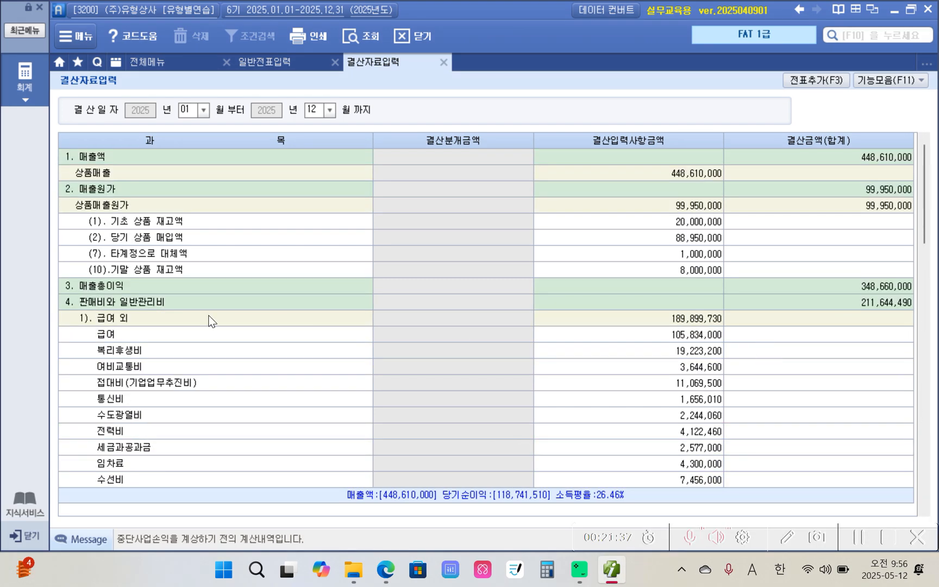
{"action": "left_click", "coordinate": [159, 268]}
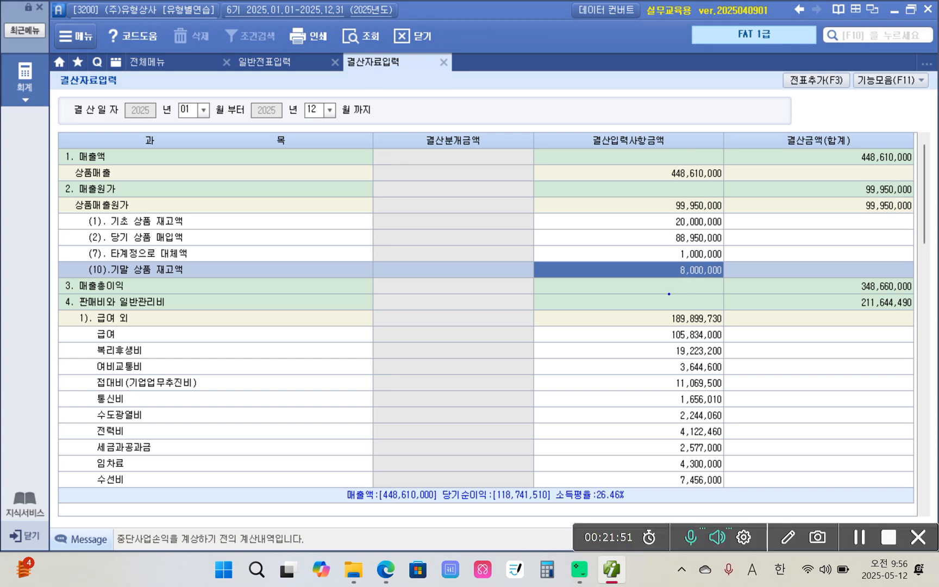
{"action": "mouse_move", "coordinate": [811, 132]}
{"action": "left_mouse_down"}
{"action": "mouse_move", "coordinate": [782, 133]}
{"action": "mouse_move", "coordinate": [853, 87]}
{"action": "mouse_move", "coordinate": [783, 39]}
{"action": "mouse_move", "coordinate": [751, 89]}
{"action": "mouse_move", "coordinate": [771, 157]}
{"action": "left_mouse_up"}
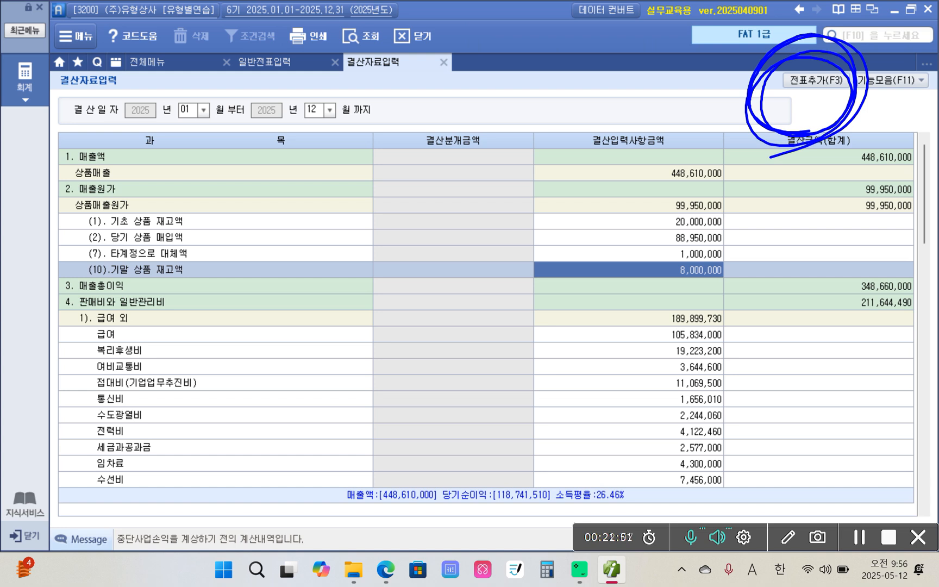
{"action": "key", "text": "Escape"}
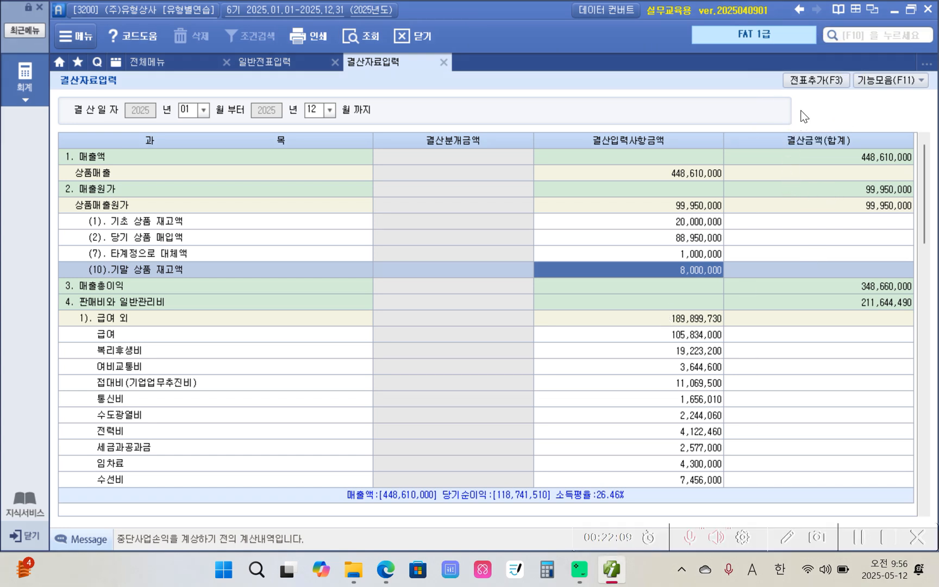
{"action": "left_click", "coordinate": [816, 83]}
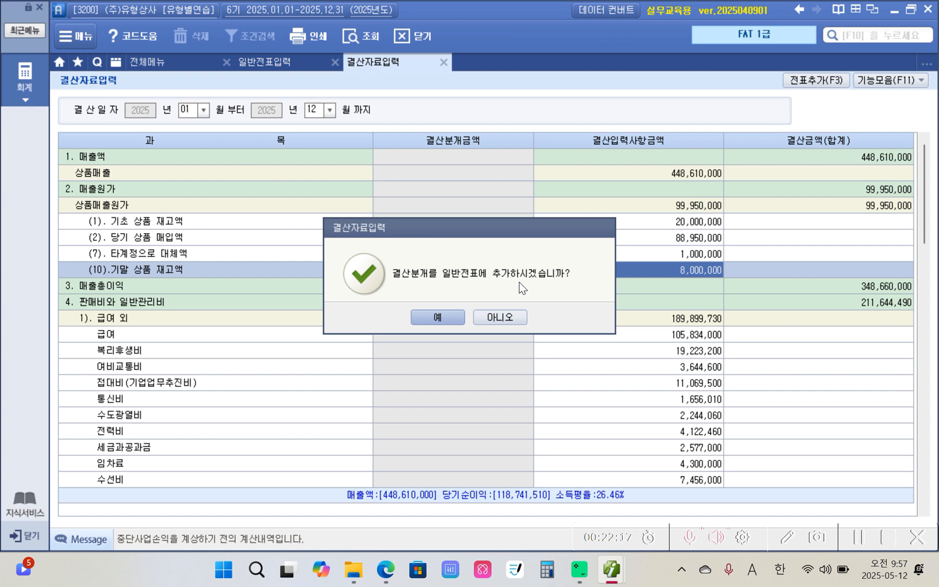
{"action": "left_click", "coordinate": [420, 319]}
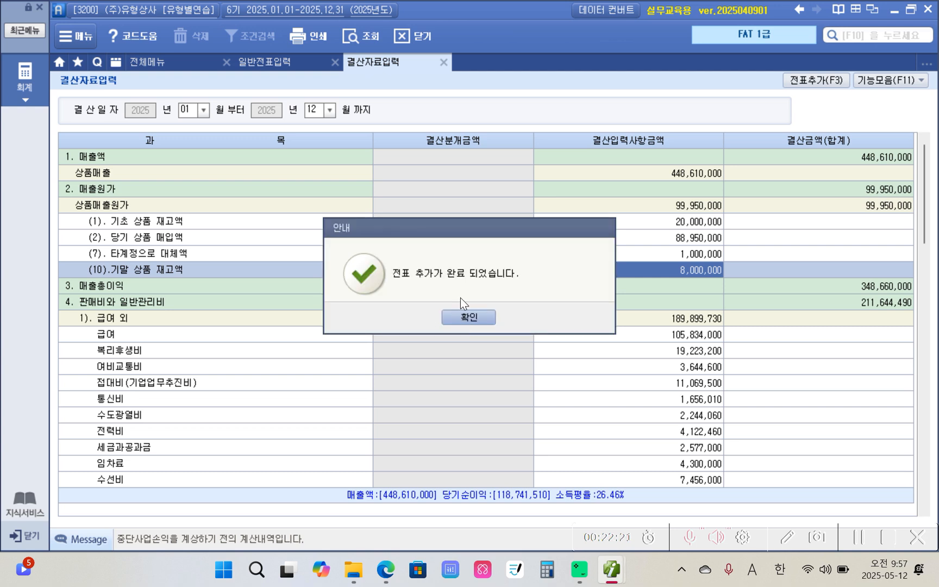
{"action": "left_click", "coordinate": [472, 318]}
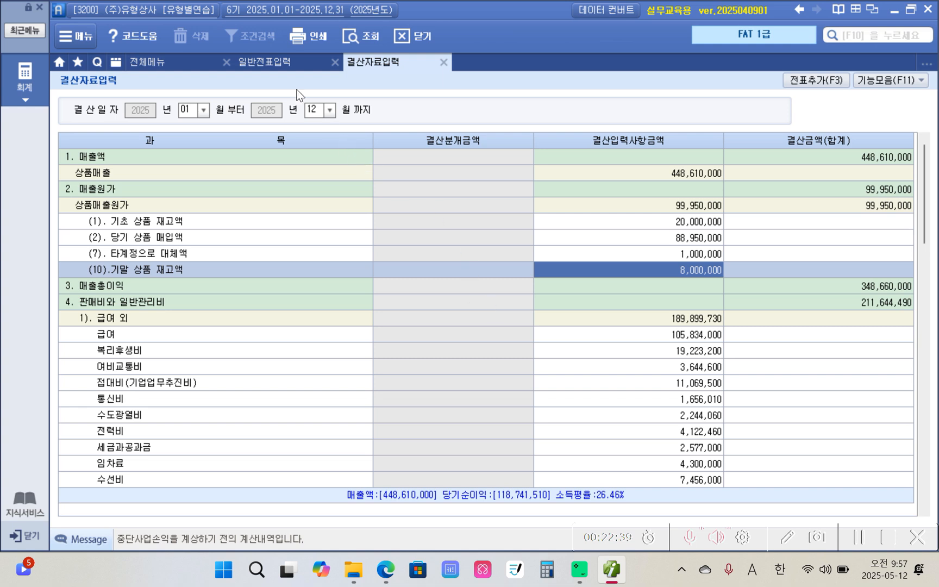
Retrieve the December 31 vouchers in 일반전표입력 and inspect the 법인세등 entries against 미지급세금 and 선납세금.
{"action": "left_click", "coordinate": [280, 60]}
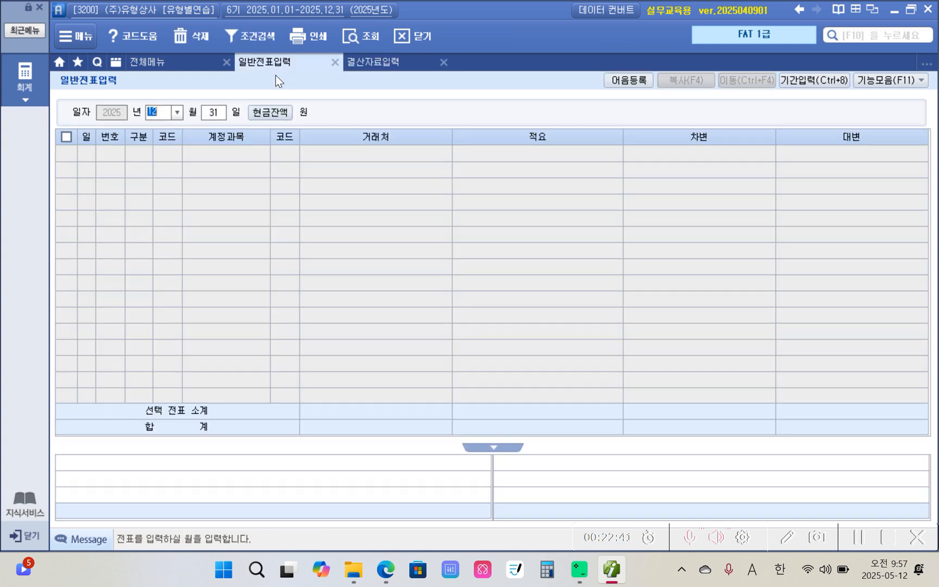
{"action": "left_click", "coordinate": [370, 34]}
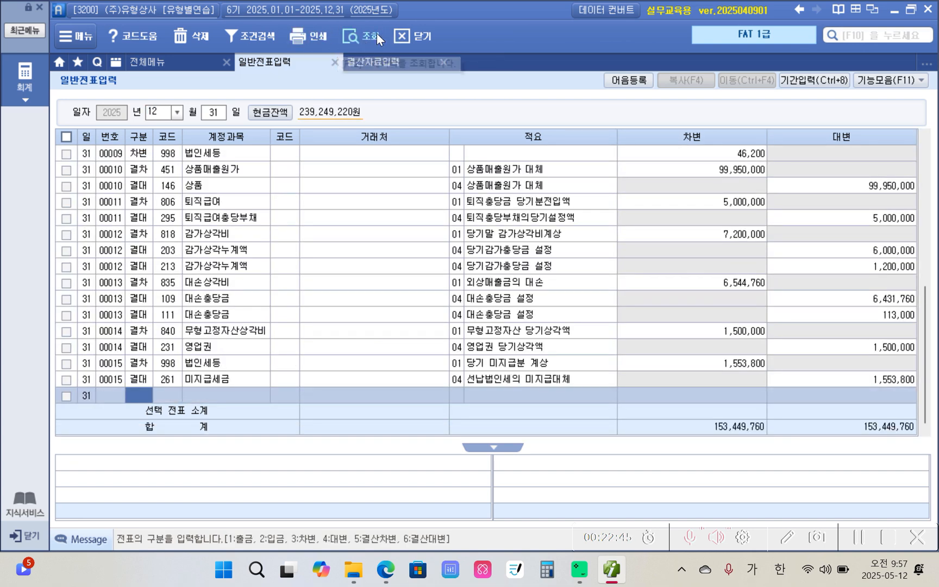
{"action": "left_click", "coordinate": [118, 385]}
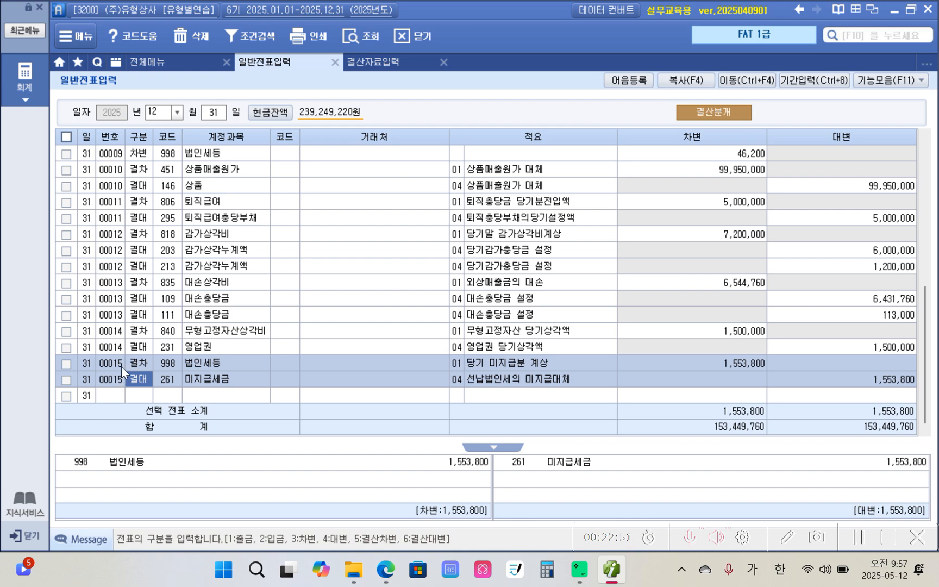
{"action": "scroll", "coordinate": [131, 292], "scroll_direction": "up", "scroll_amount": 3}
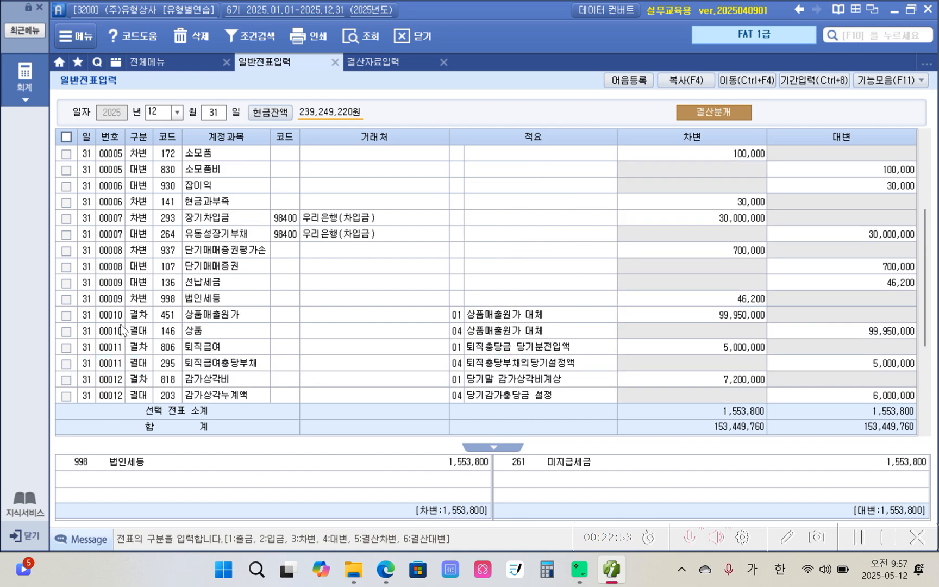
{"action": "left_click", "coordinate": [118, 297]}
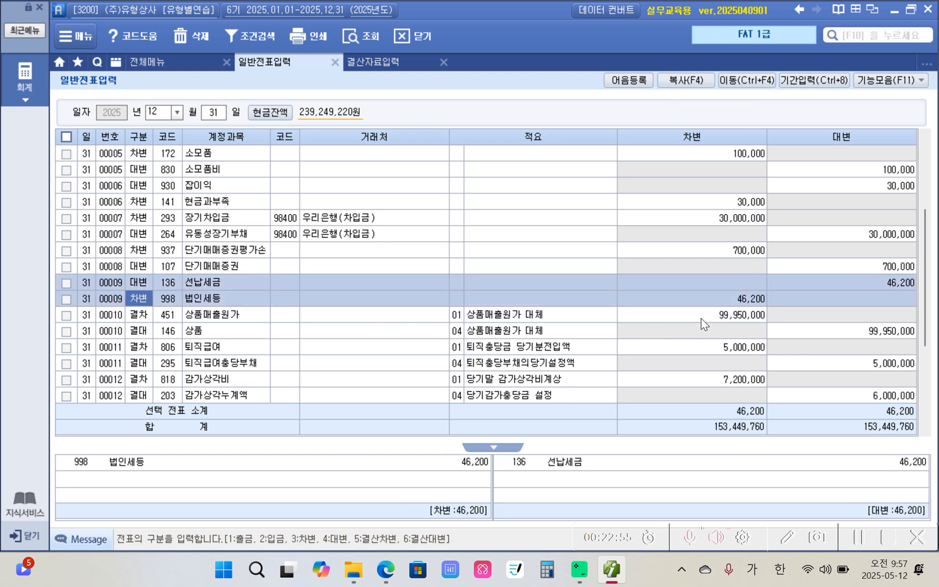
Examine closing voucher 00010, comparing the 상품매출원가 debit with the 상품 credit.
{"action": "left_click", "coordinate": [118, 331]}
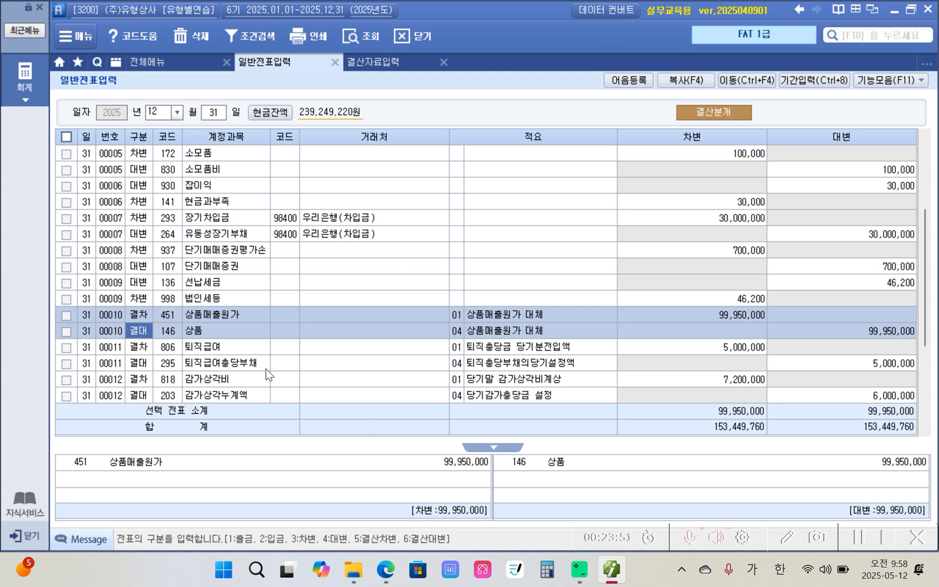
{"action": "key", "text": "Up"}
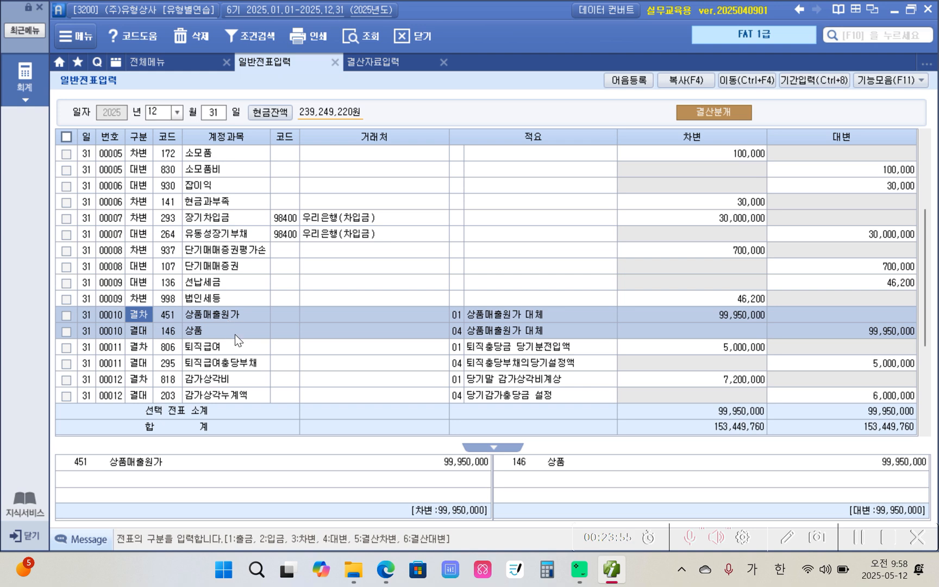
{"action": "left_click", "coordinate": [713, 318]}
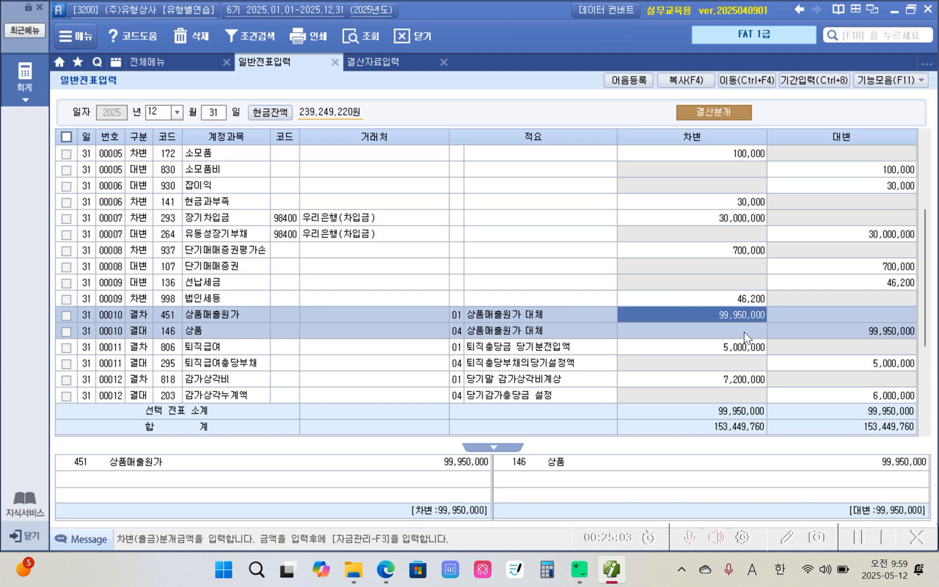
{"action": "left_click", "coordinate": [163, 328]}
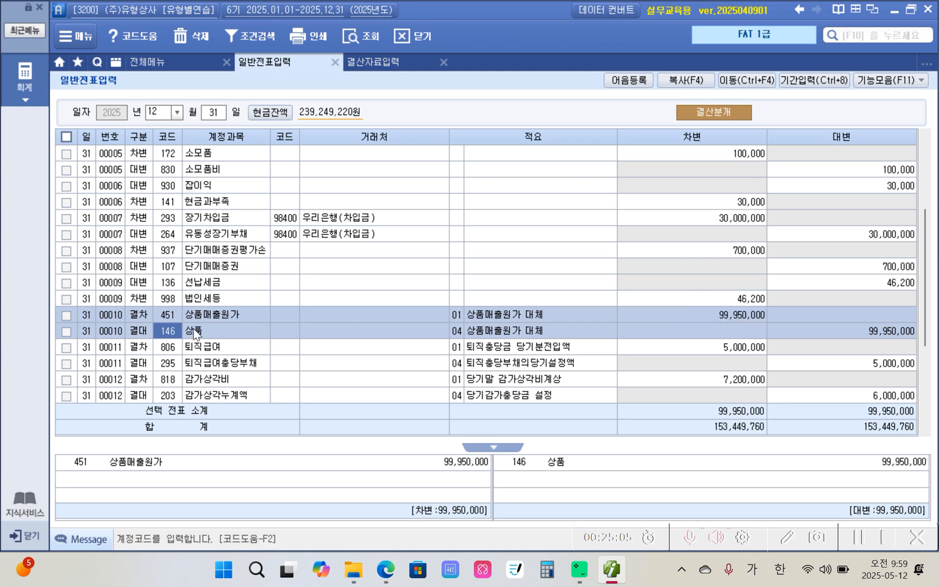
{"action": "left_click", "coordinate": [892, 332]}
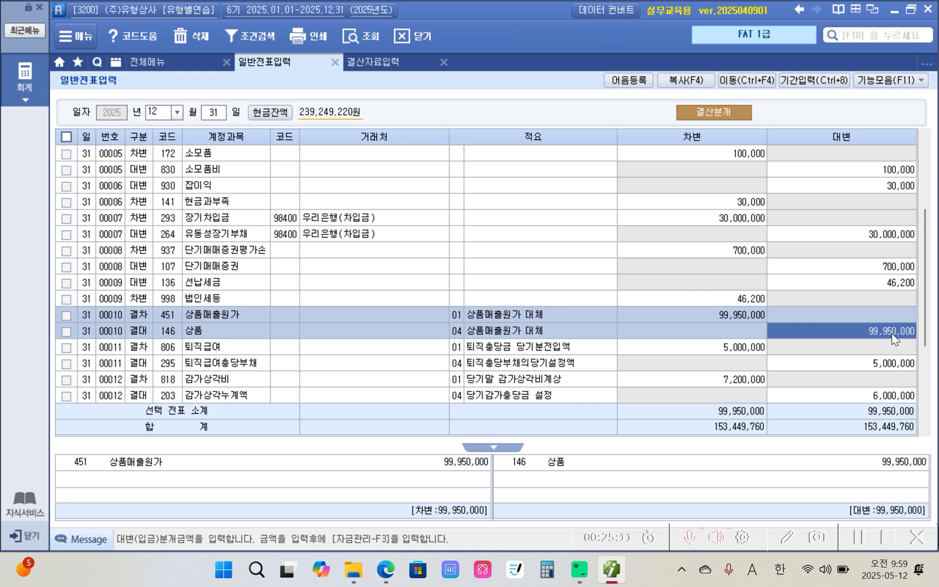
{"action": "left_click", "coordinate": [144, 330]}
{"action": "left_click", "coordinate": [816, 329]}
{"action": "left_click", "coordinate": [162, 329]}
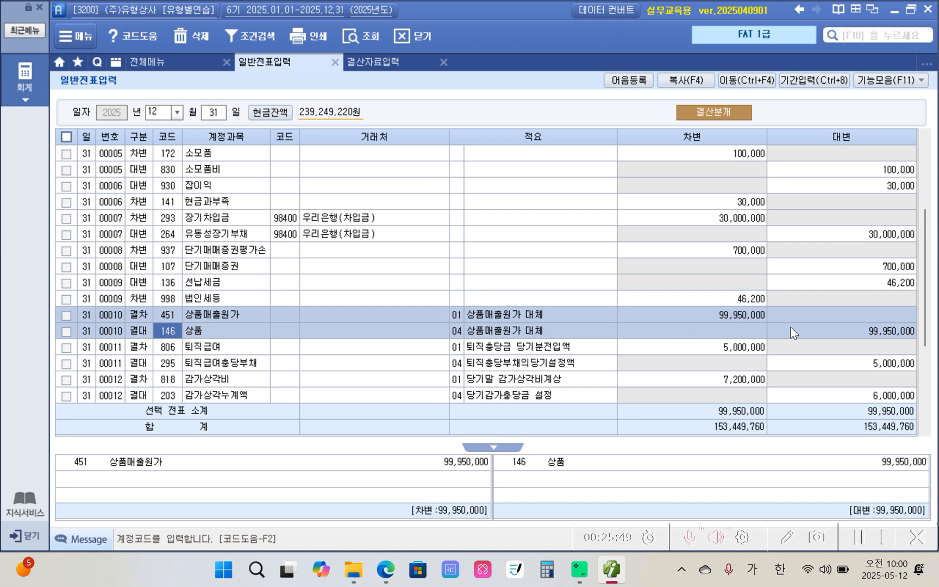
{"action": "left_click", "coordinate": [855, 331]}
{"action": "left_click", "coordinate": [754, 318]}
{"action": "left_click", "coordinate": [830, 333]}
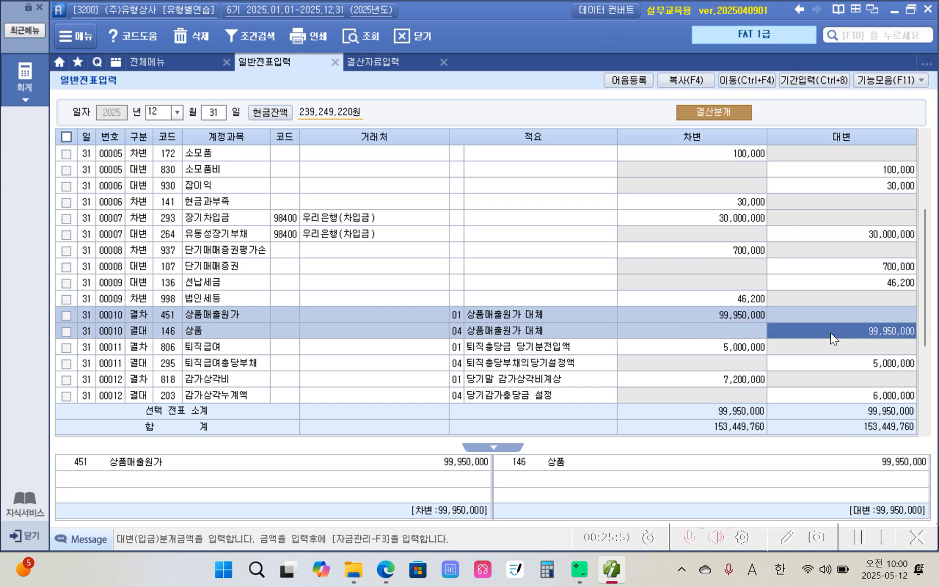
Examine closing voucher 00011, checking the 퇴직급여 debit and the 퇴직급여충당부채 credit lines.
{"action": "left_click", "coordinate": [136, 350]}
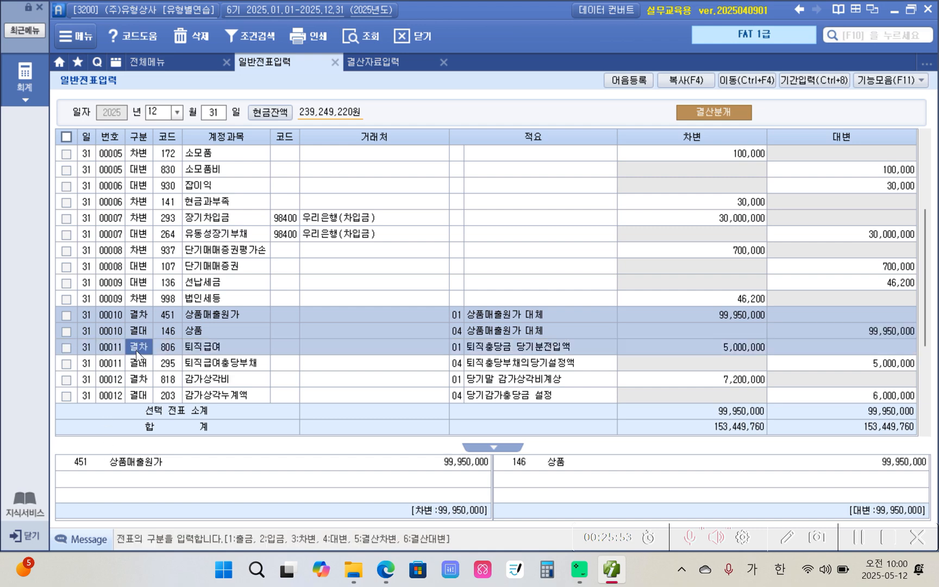
{"action": "scroll", "coordinate": [136, 352], "scroll_direction": "down", "scroll_amount": 3}
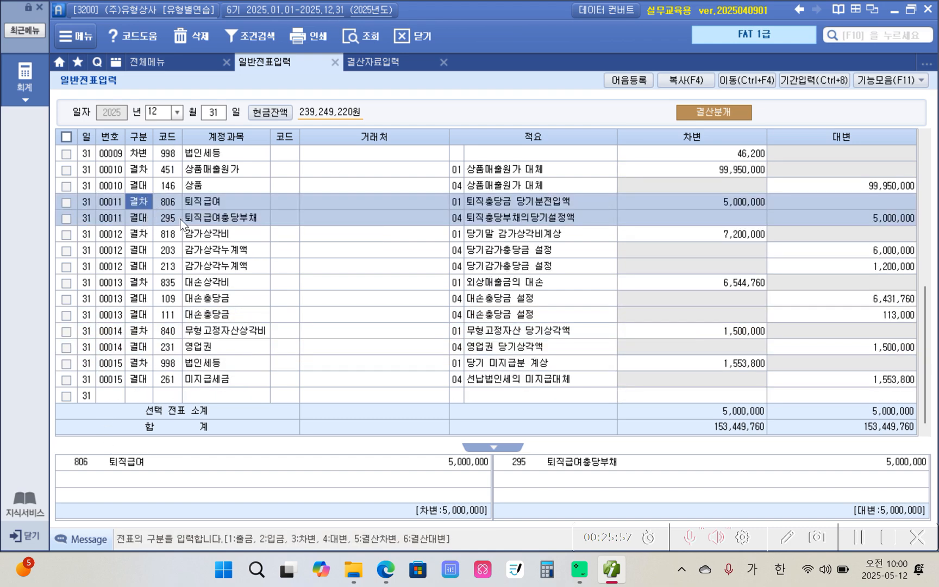
{"action": "left_click", "coordinate": [738, 203]}
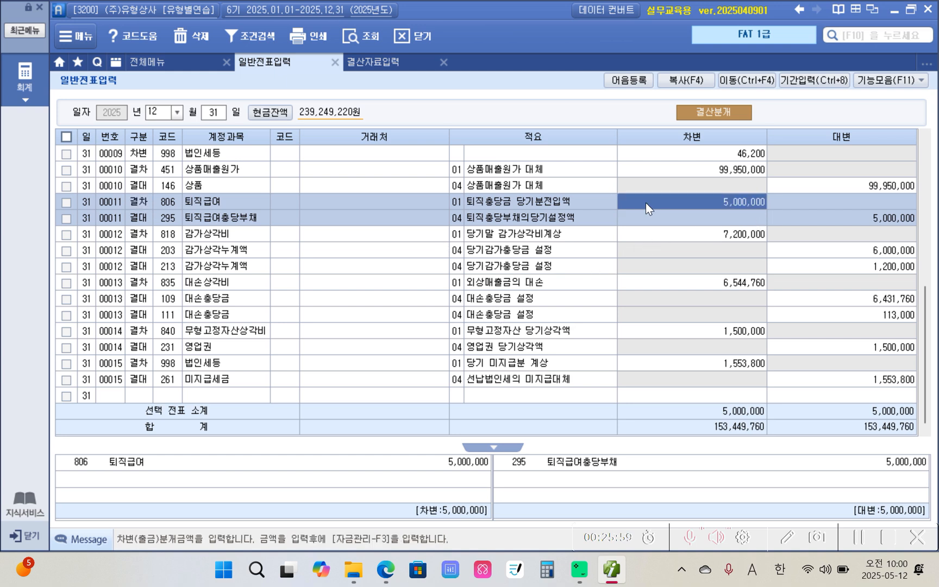
{"action": "left_click", "coordinate": [161, 204]}
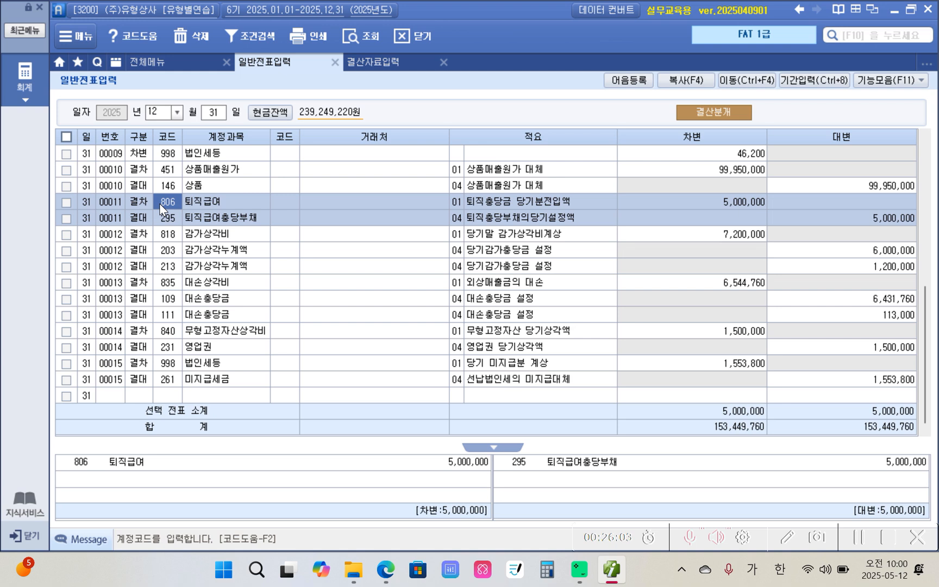
{"action": "left_click", "coordinate": [173, 214]}
Examine closing voucher 00012, comparing the 감가상각비 debit with the 감가상각누계액 credits for accounts 203 and 213.
{"action": "left_click", "coordinate": [156, 253]}
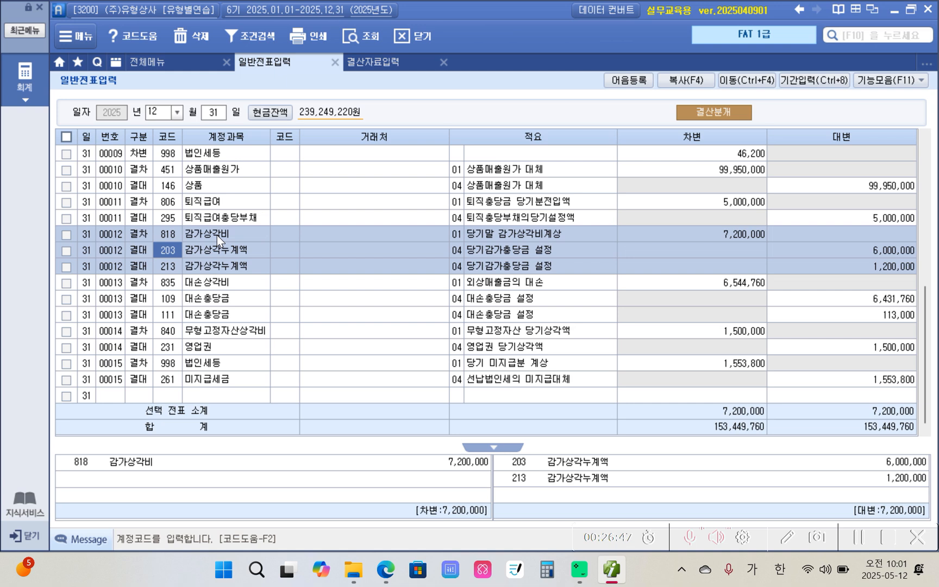
{"action": "left_click", "coordinate": [712, 231]}
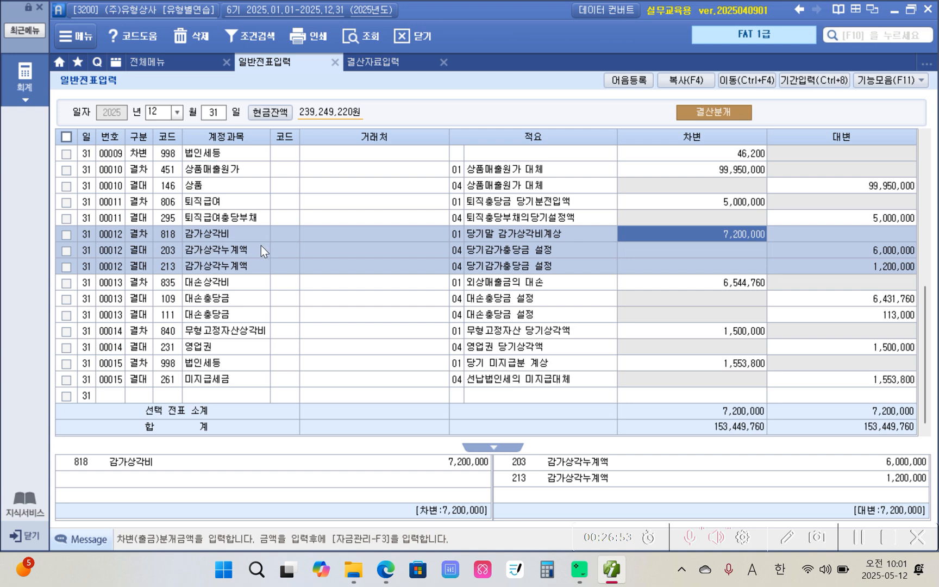
{"action": "left_click", "coordinate": [902, 249]}
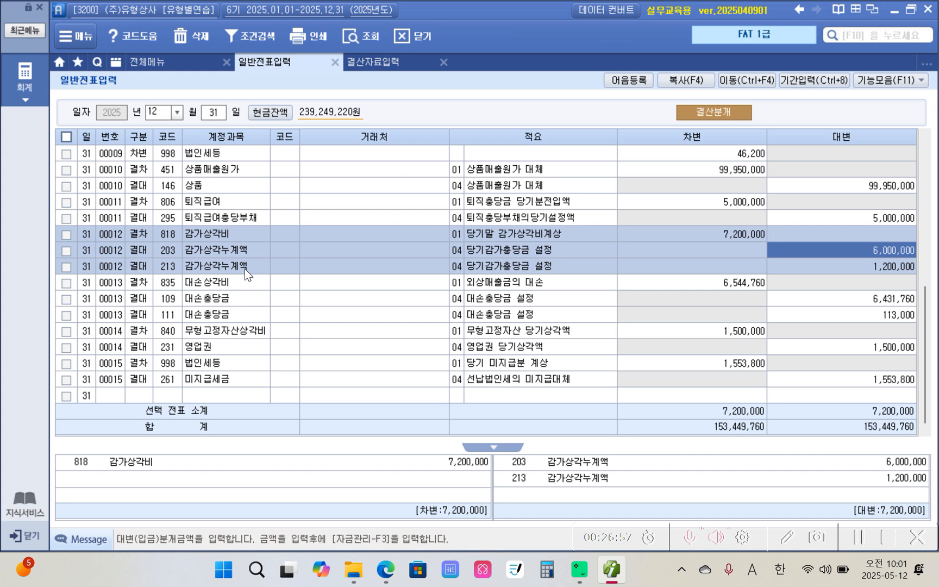
{"action": "key", "text": "Down"}
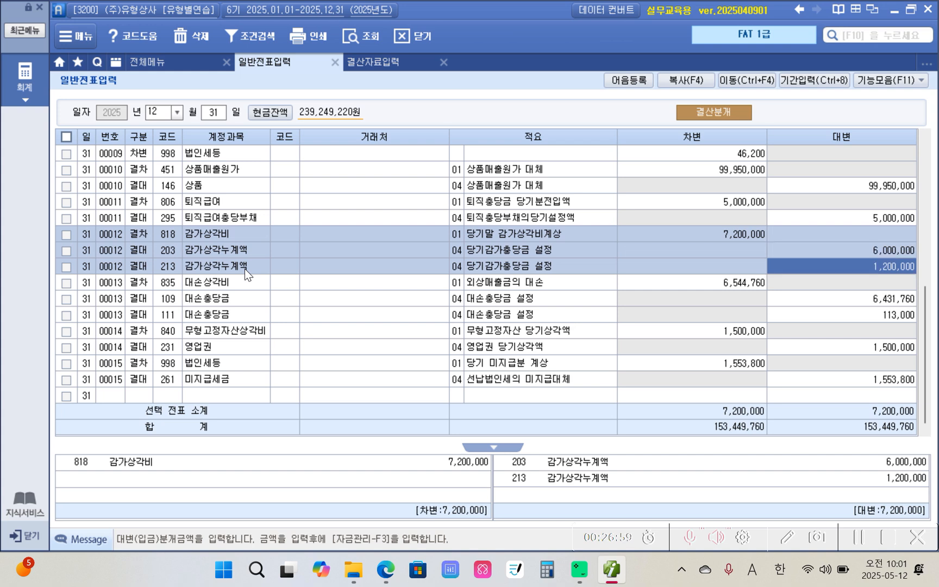
{"action": "left_click", "coordinate": [575, 272]}
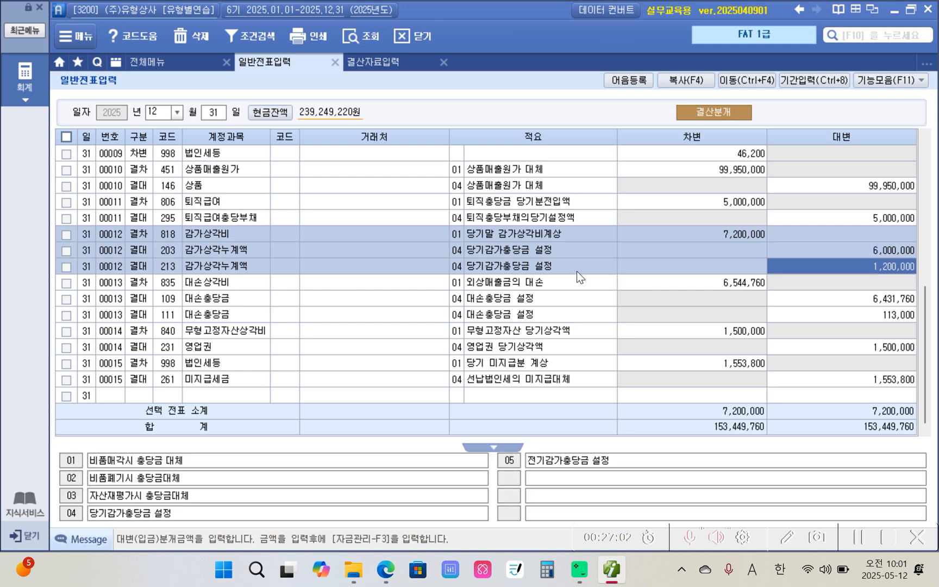
{"action": "left_click", "coordinate": [881, 253]}
{"action": "left_click", "coordinate": [878, 267]}
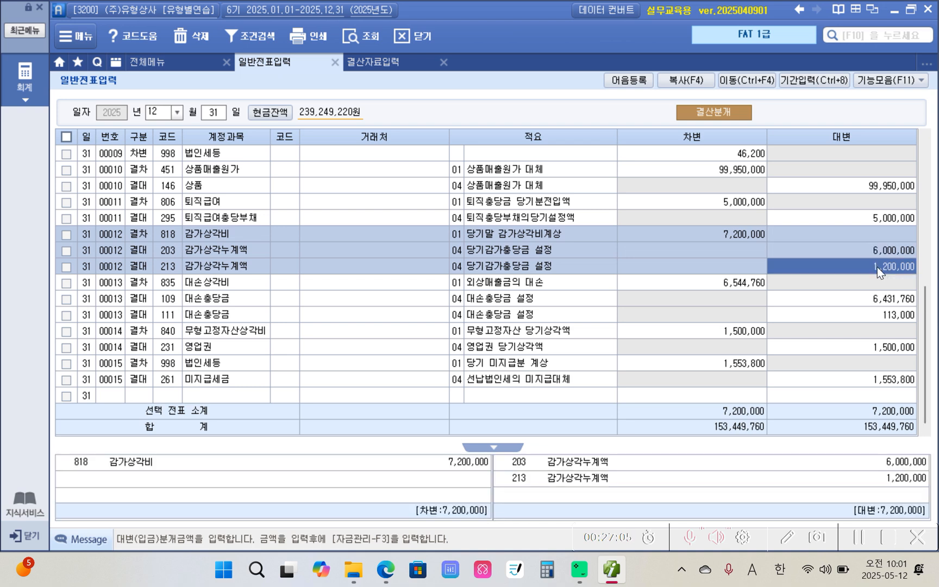
{"action": "left_click", "coordinate": [878, 257]}
{"action": "left_click", "coordinate": [873, 266]}
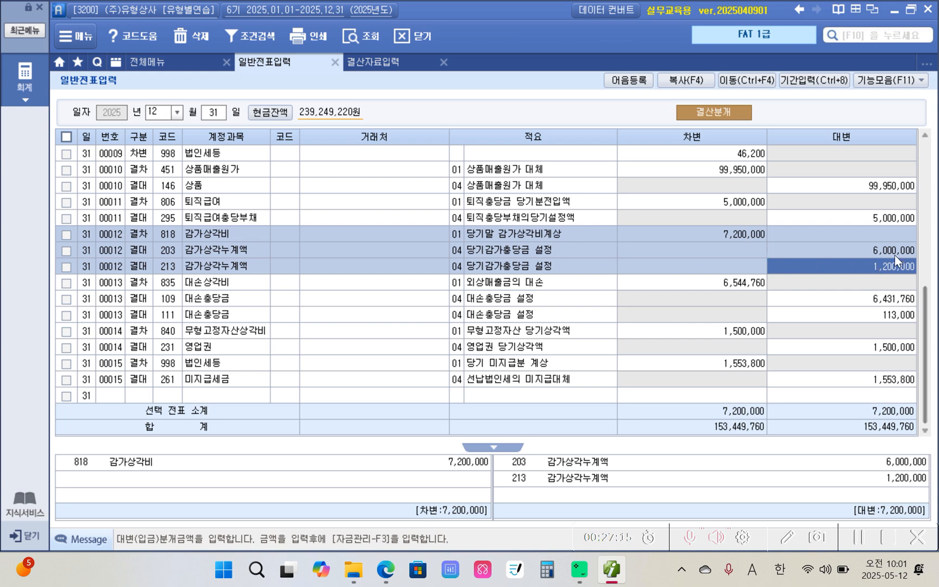
{"action": "left_click", "coordinate": [741, 235]}
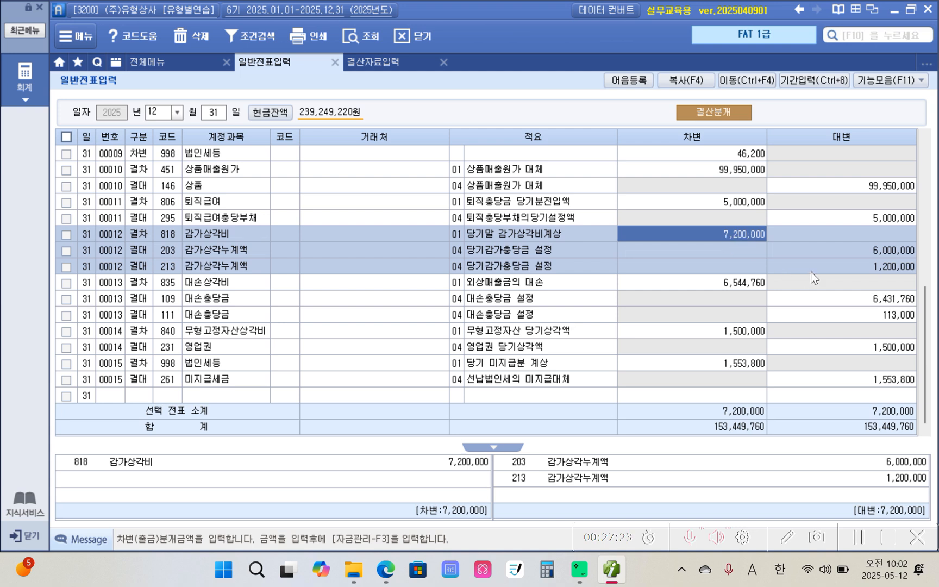
{"action": "left_click", "coordinate": [866, 249]}
{"action": "left_click", "coordinate": [870, 262]}
{"action": "left_click", "coordinate": [872, 255]}
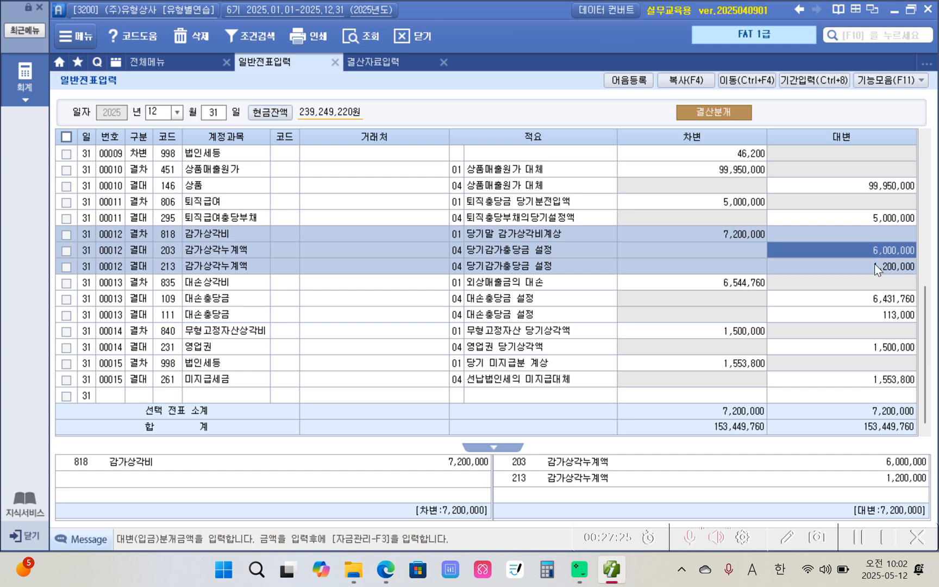
Compare the two 감가상각누계액 credit amounts of closing voucher 00012 with each other.
{"action": "left_click", "coordinate": [871, 264]}
{"action": "left_click", "coordinate": [870, 252]}
{"action": "left_click", "coordinate": [872, 266]}
{"action": "left_click", "coordinate": [873, 254]}
{"action": "left_click", "coordinate": [874, 267]}
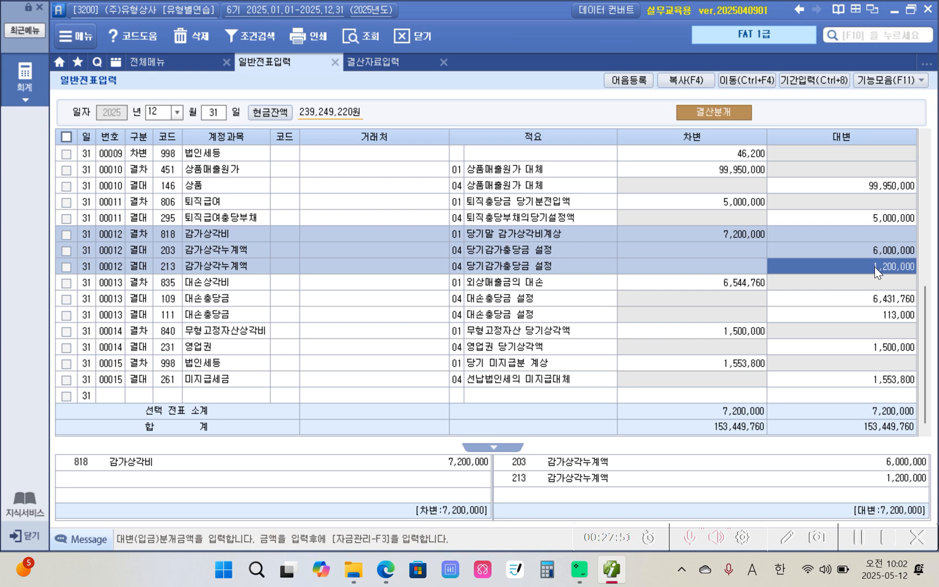
{"action": "left_click", "coordinate": [874, 254]}
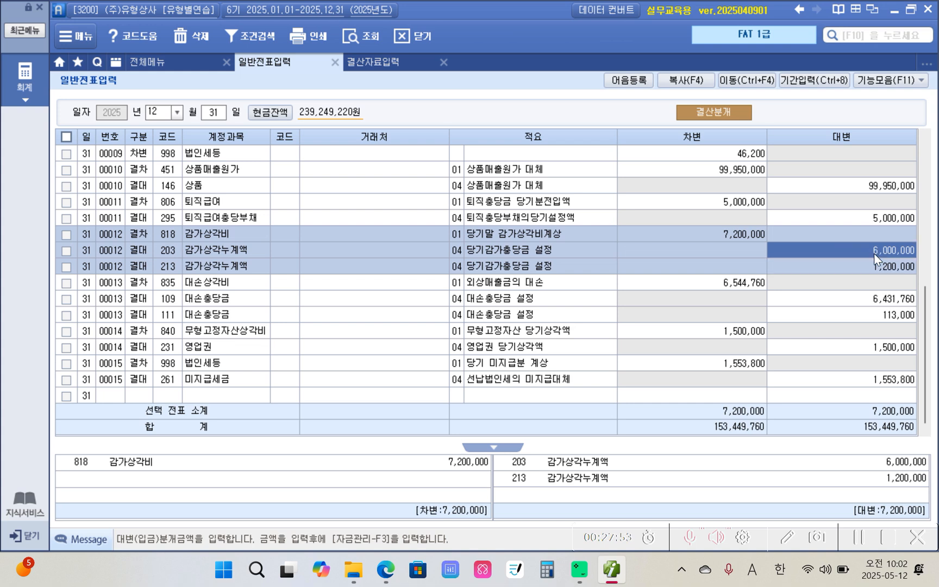
Match account codes 203 and 213 in voucher 00012 to their credit amounts and check the 감가상각비 debit.
{"action": "left_click", "coordinate": [174, 253]}
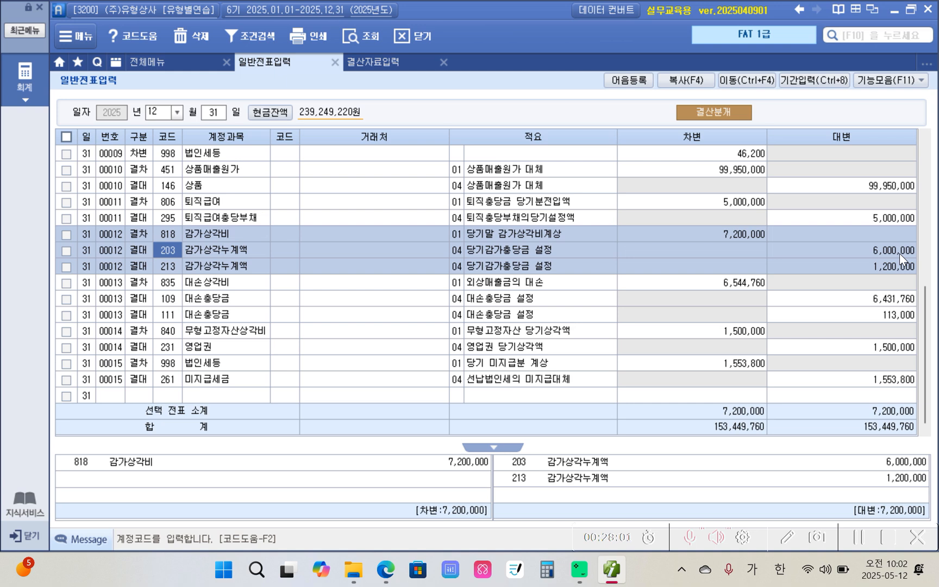
{"action": "left_click", "coordinate": [890, 267]}
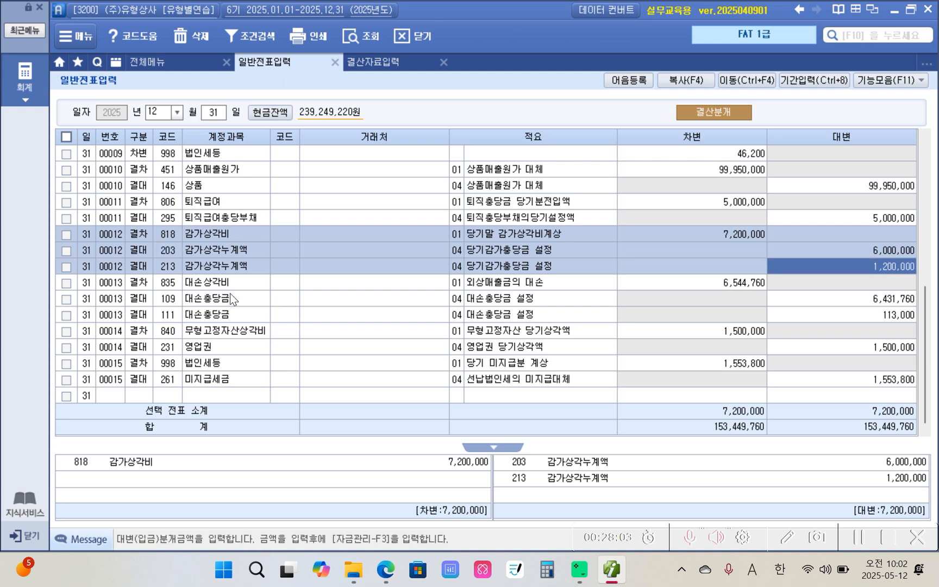
{"action": "left_click", "coordinate": [180, 267]}
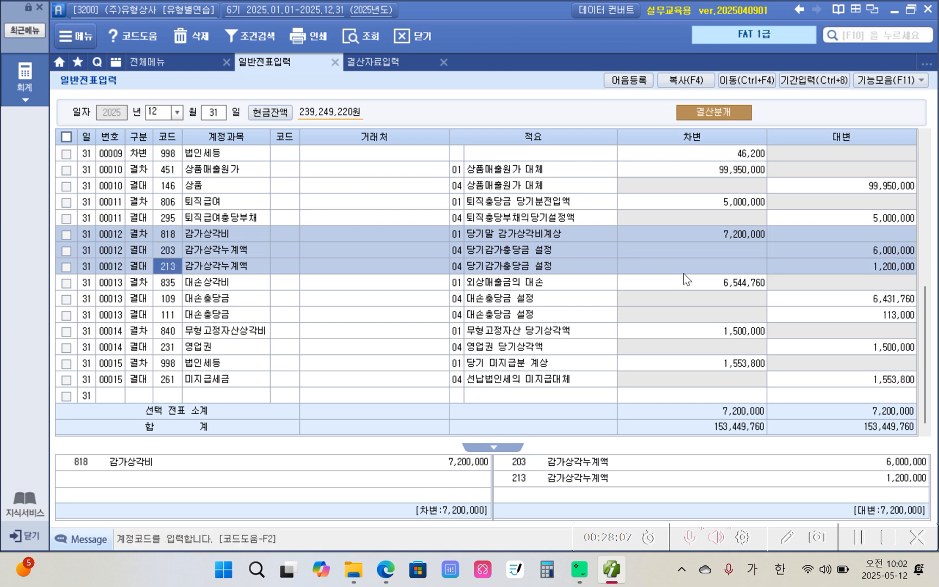
{"action": "left_click", "coordinate": [888, 270]}
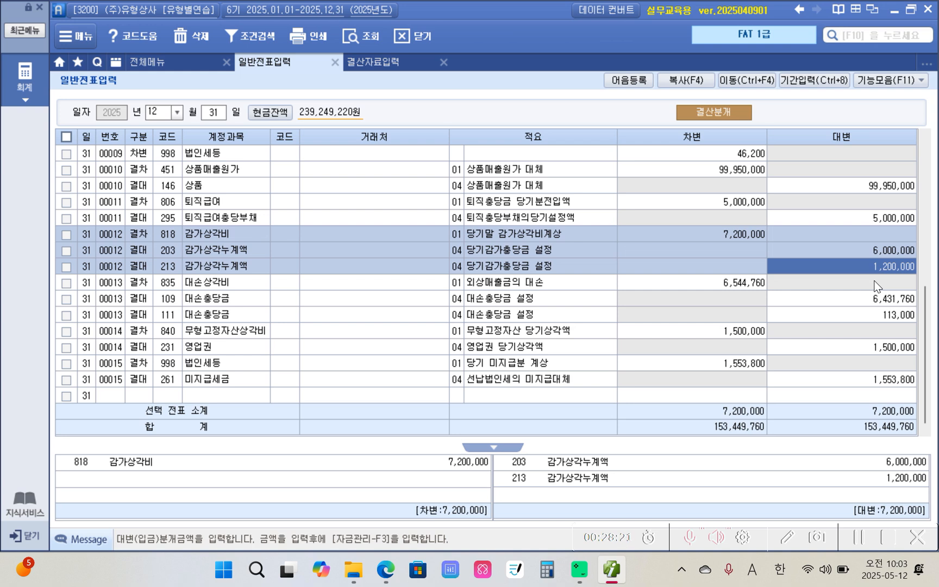
{"action": "left_click", "coordinate": [714, 233]}
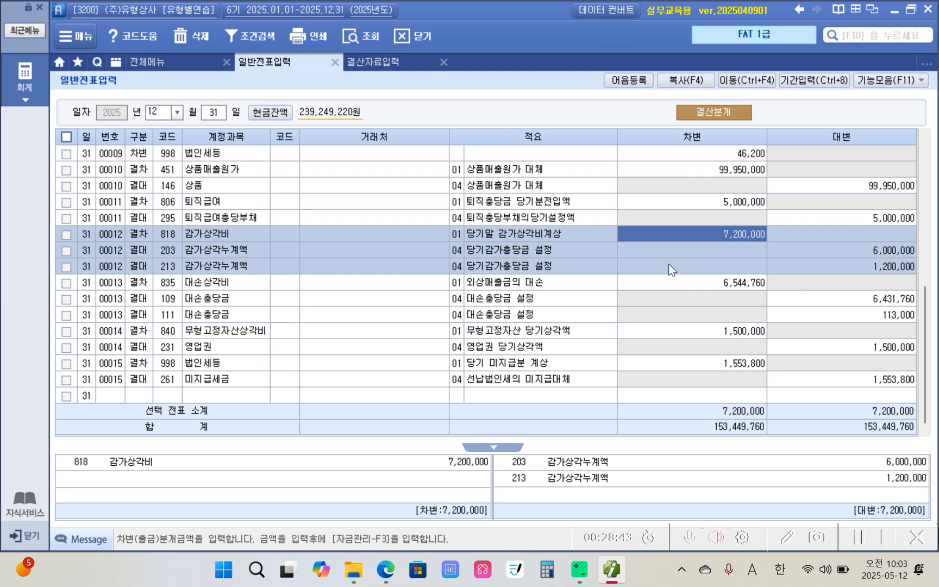
Examine the 대손충당금 credits for accounts 109 and 111 in closing voucher 00013 alongside the 감가상각누계액 credits of voucher 00012.
{"action": "left_click", "coordinate": [114, 287]}
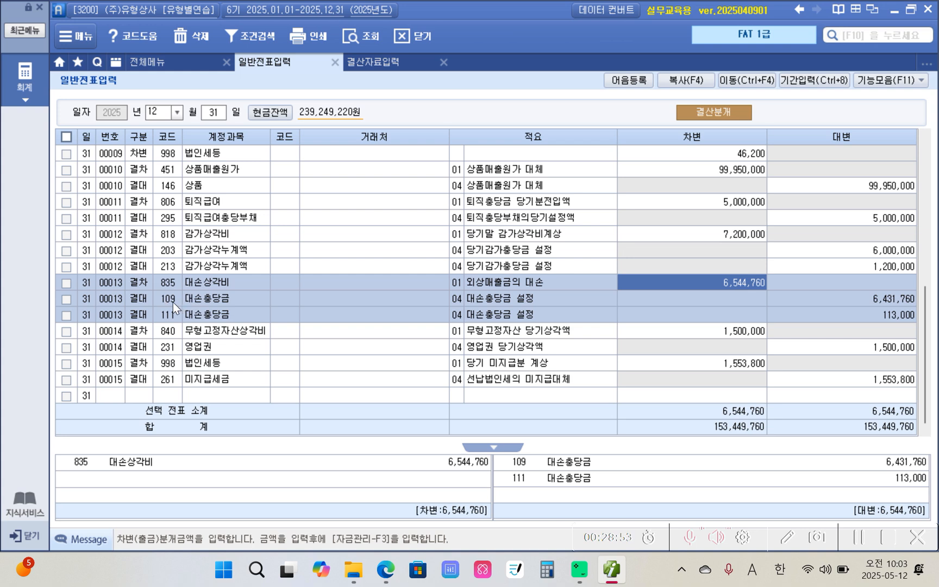
{"action": "left_click", "coordinate": [165, 315]}
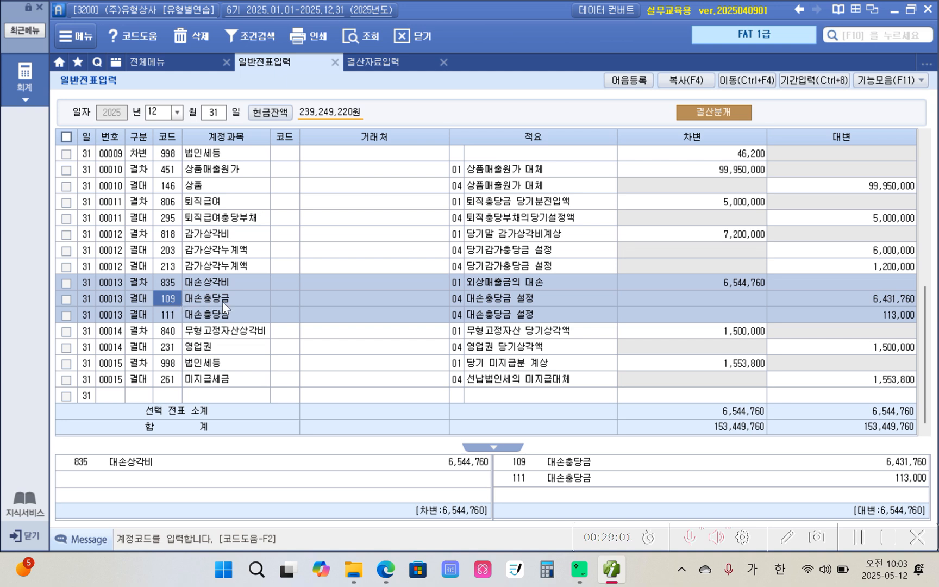
{"action": "left_click", "coordinate": [885, 303]}
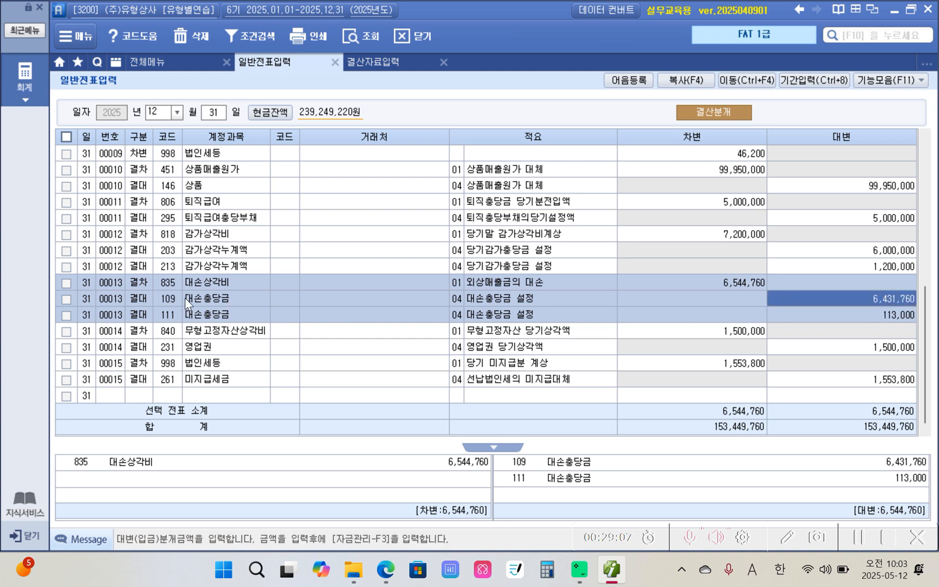
{"action": "left_click", "coordinate": [867, 312]}
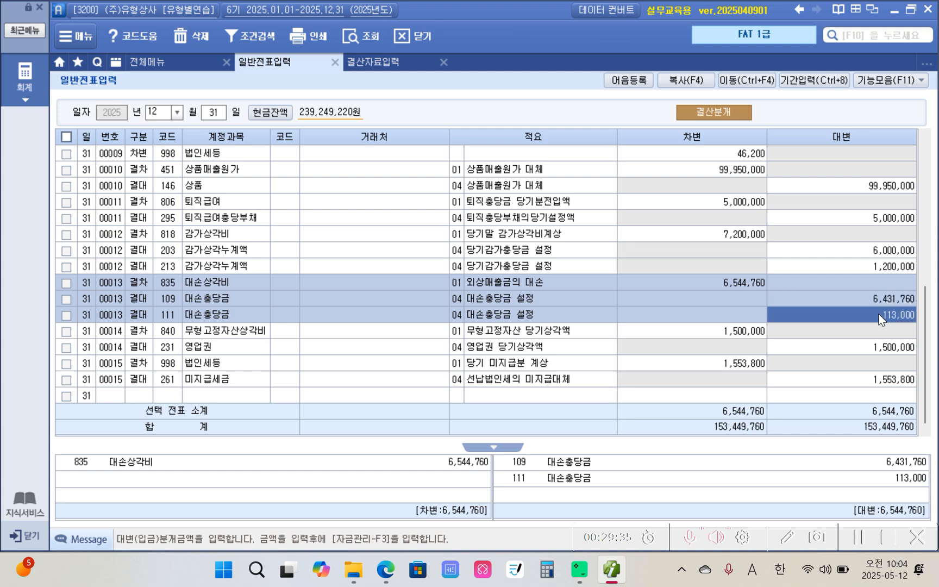
{"action": "left_click", "coordinate": [881, 250]}
{"action": "left_click", "coordinate": [881, 266]}
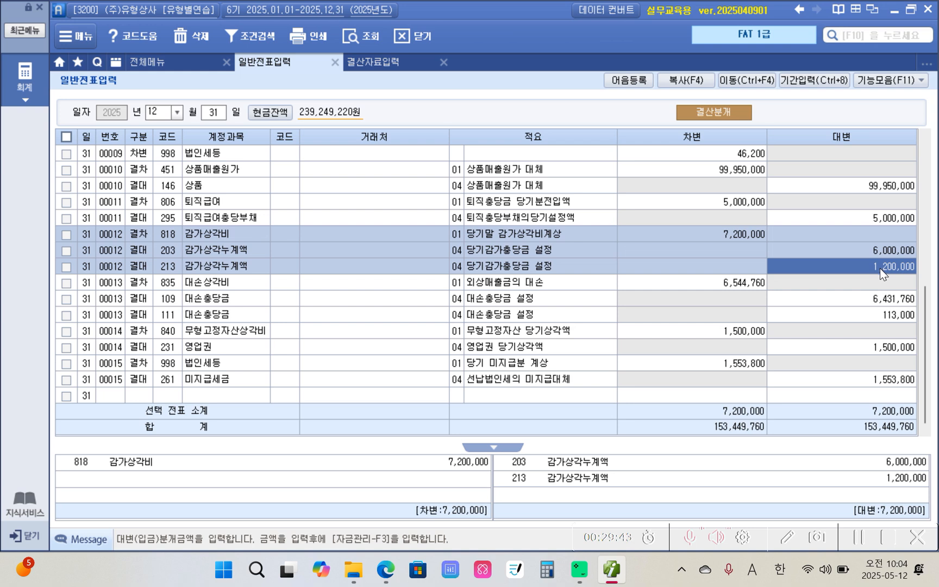
{"action": "left_click", "coordinate": [876, 302]}
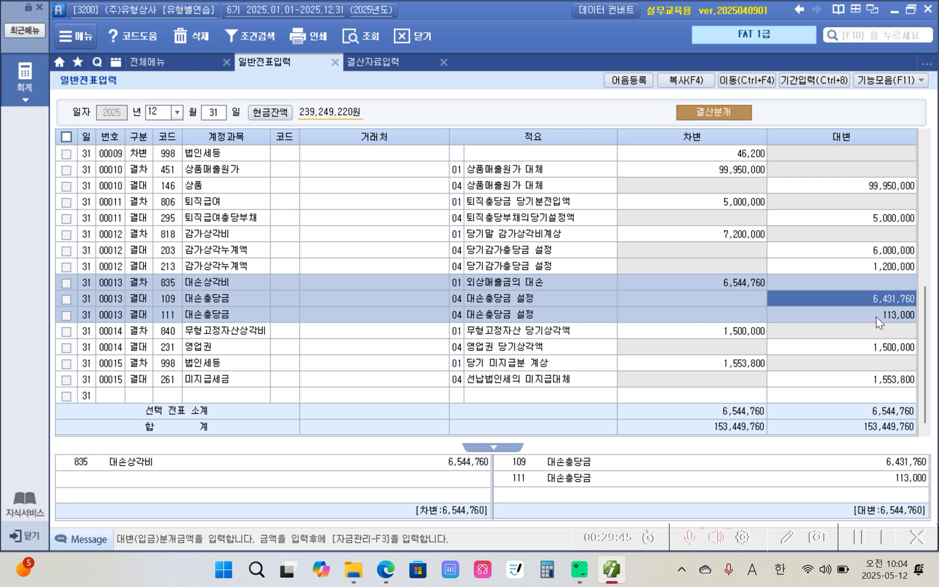
{"action": "left_click", "coordinate": [870, 318]}
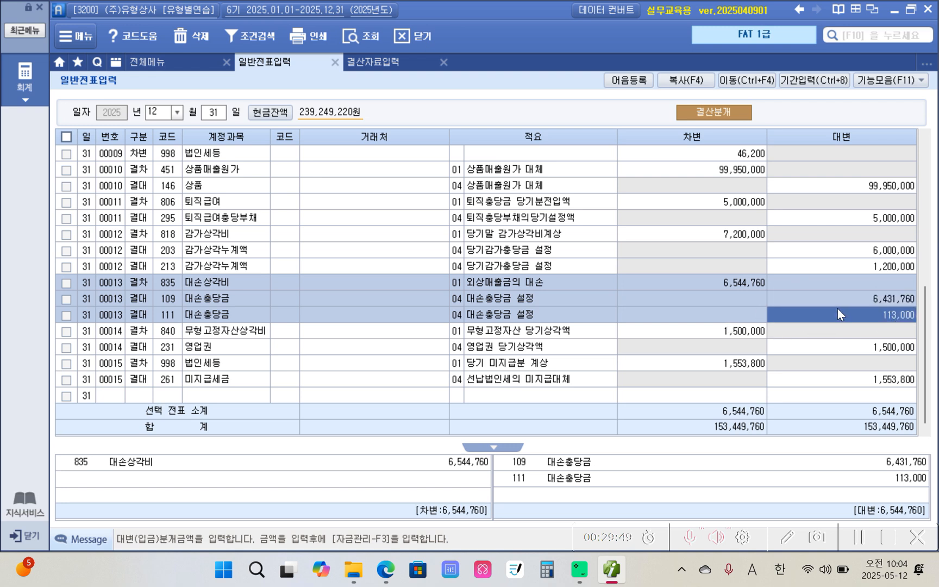
Check the 대손상각비 debit line of voucher 00013, looking at its account code and amount.
{"action": "left_click", "coordinate": [746, 279]}
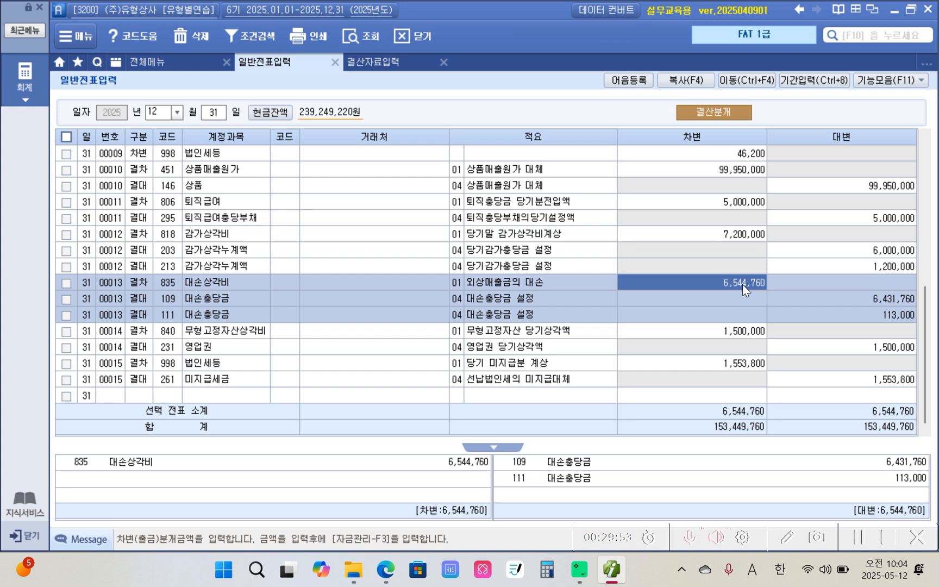
{"action": "left_click", "coordinate": [177, 278]}
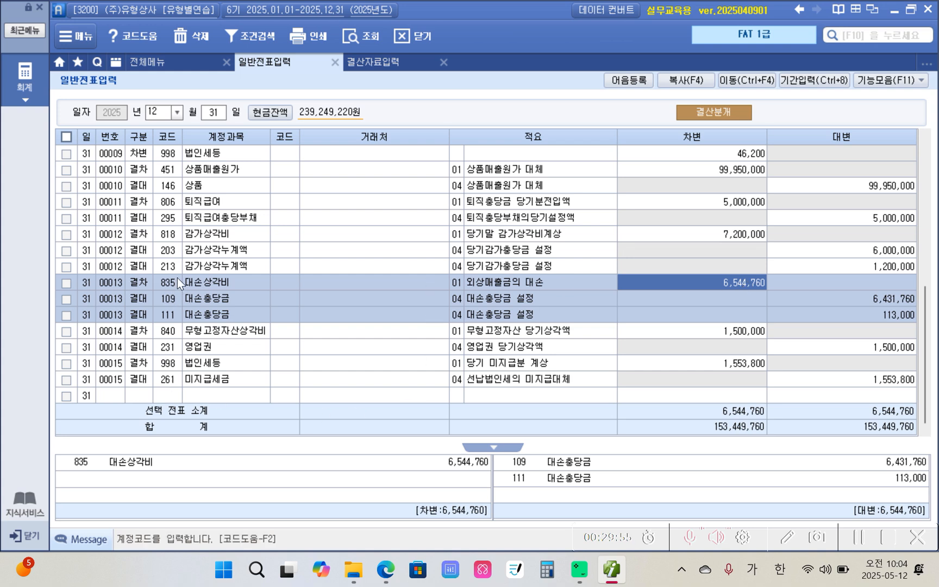
{"action": "left_click", "coordinate": [703, 282]}
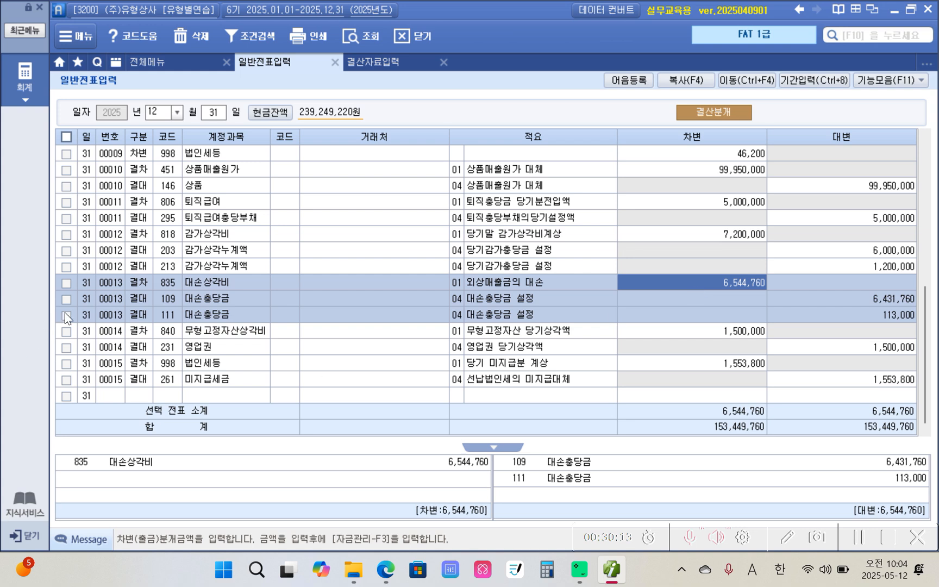
{"action": "left_click", "coordinate": [174, 281]}
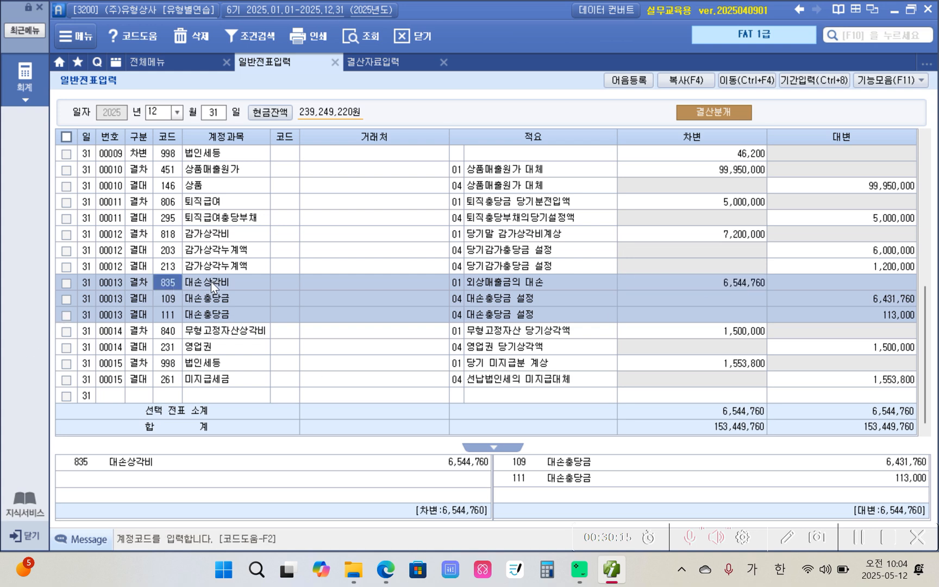
{"action": "left_click", "coordinate": [723, 285]}
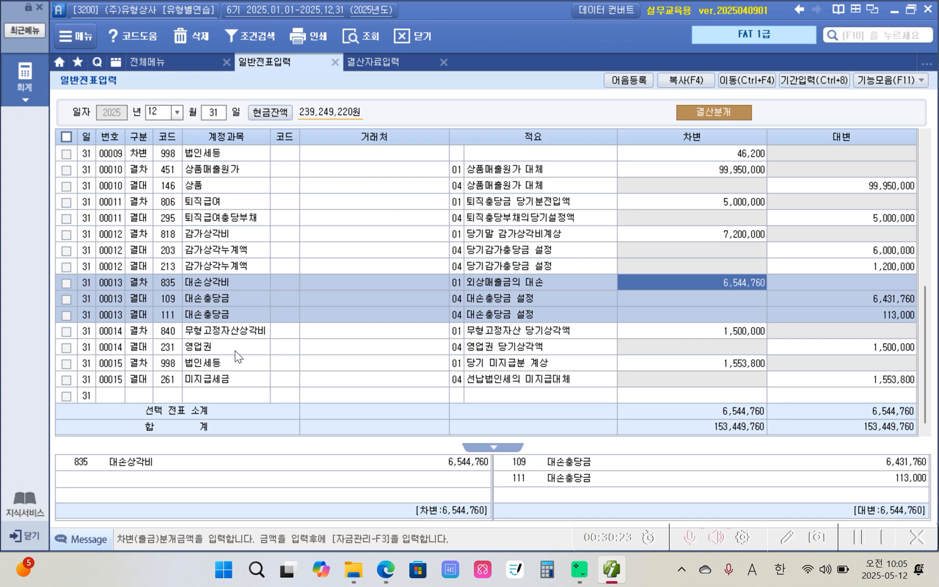
Examine the 무형고정자산상각비 debit of closing voucher 00014 alongside the expense debits of vouchers 00013 and 00012.
{"action": "left_click", "coordinate": [133, 346]}
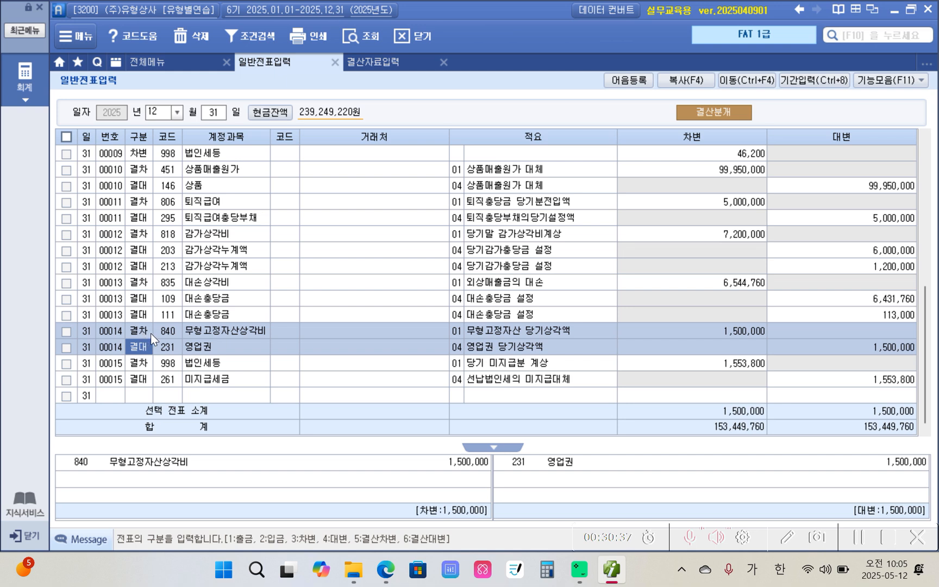
{"action": "left_click", "coordinate": [172, 329]}
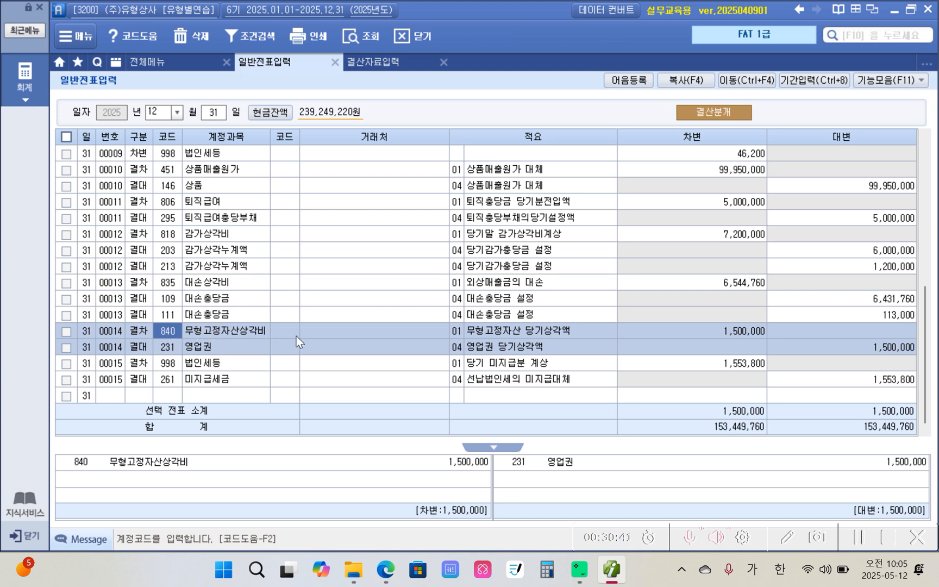
{"action": "left_click", "coordinate": [748, 334]}
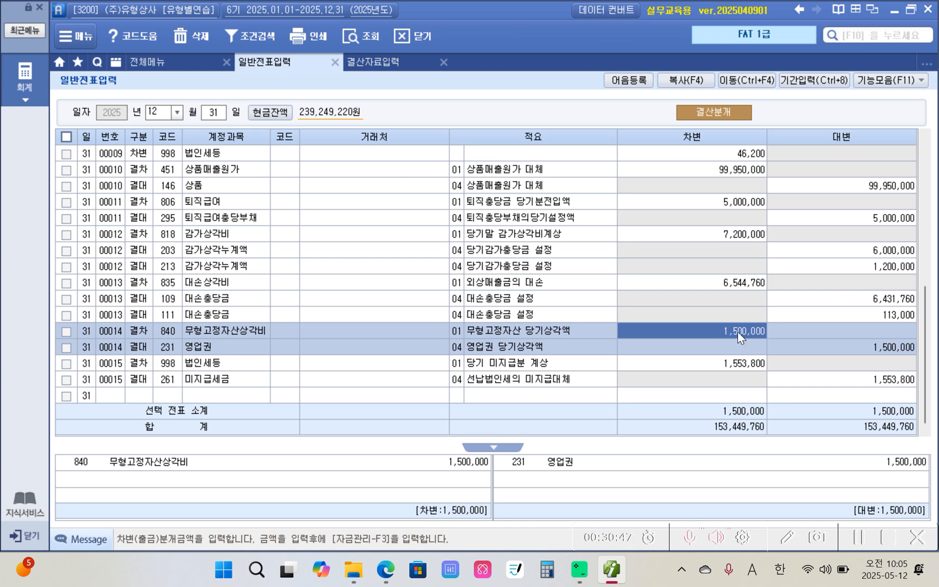
{"action": "left_click", "coordinate": [731, 282]}
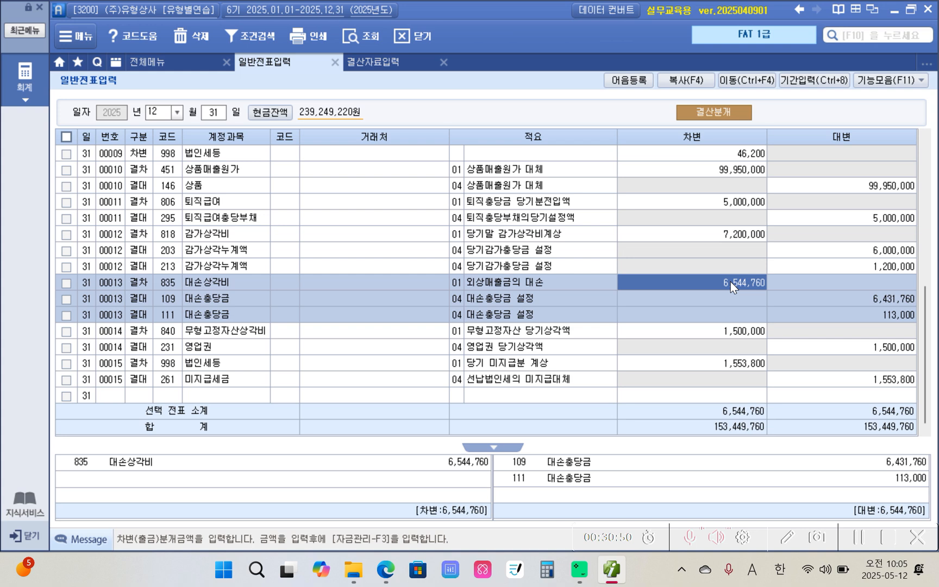
{"action": "left_click", "coordinate": [725, 235]}
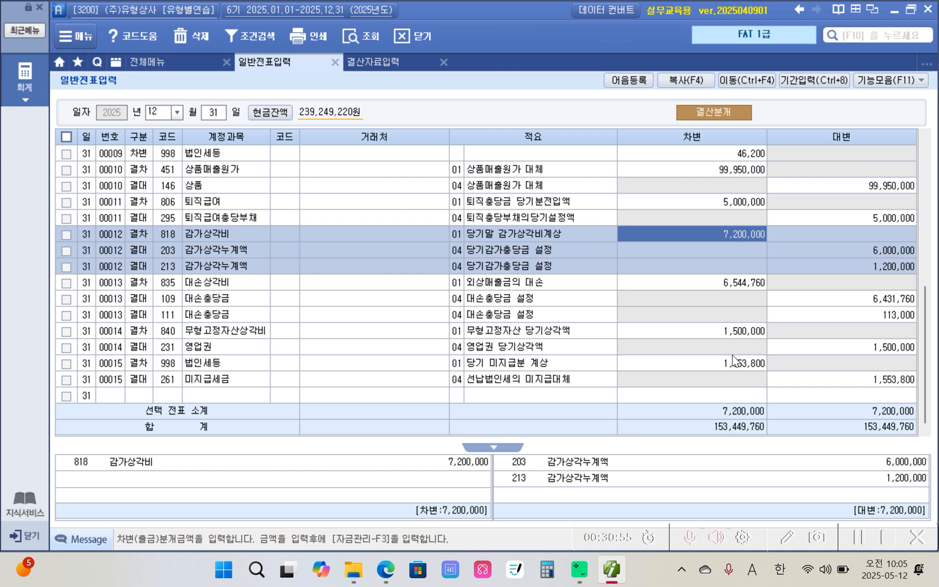
{"action": "left_click", "coordinate": [733, 337]}
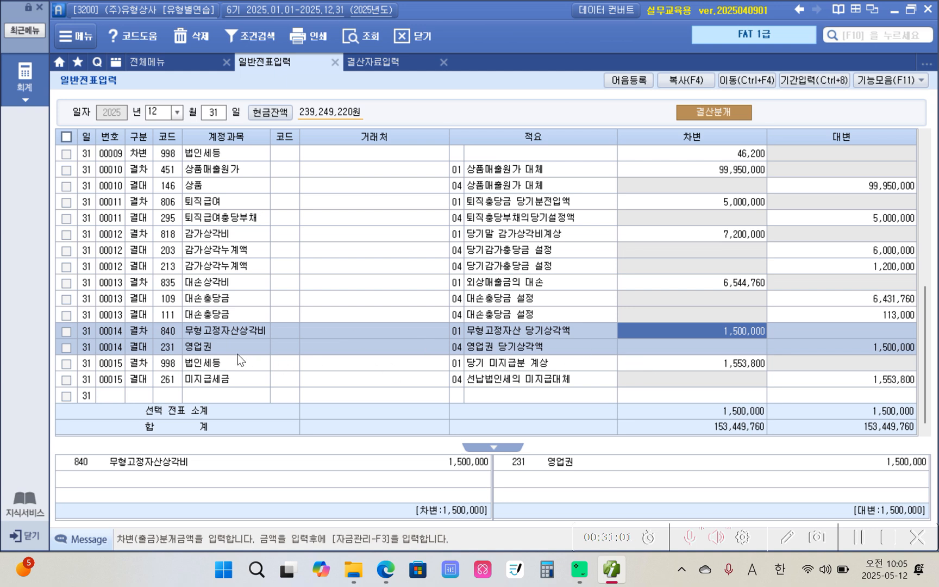
Compare the 영업권 credit of voucher 00014 with its debit and inspect the description of the 영업권 line.
{"action": "left_click", "coordinate": [873, 348]}
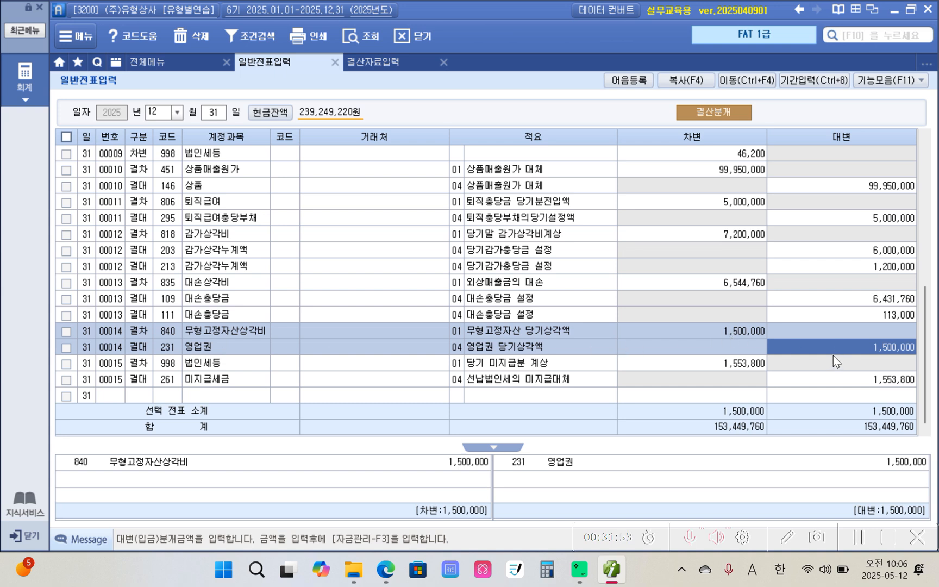
{"action": "left_click", "coordinate": [752, 334]}
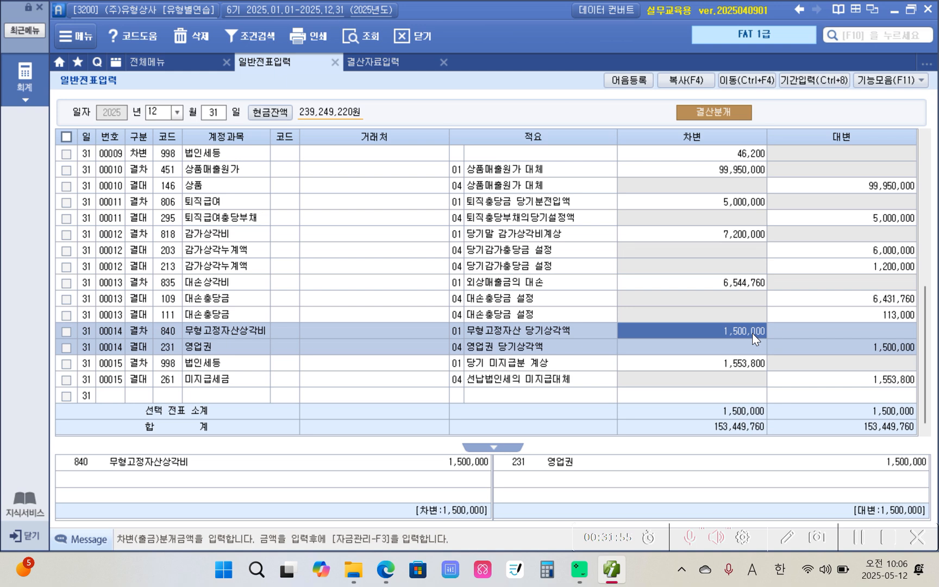
{"action": "left_click", "coordinate": [866, 351]}
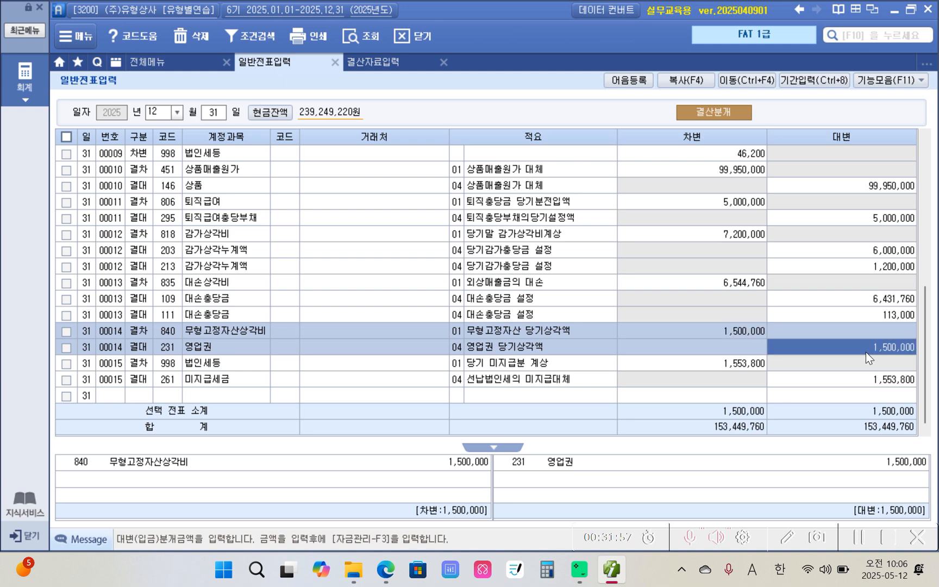
{"action": "left_click", "coordinate": [521, 350]}
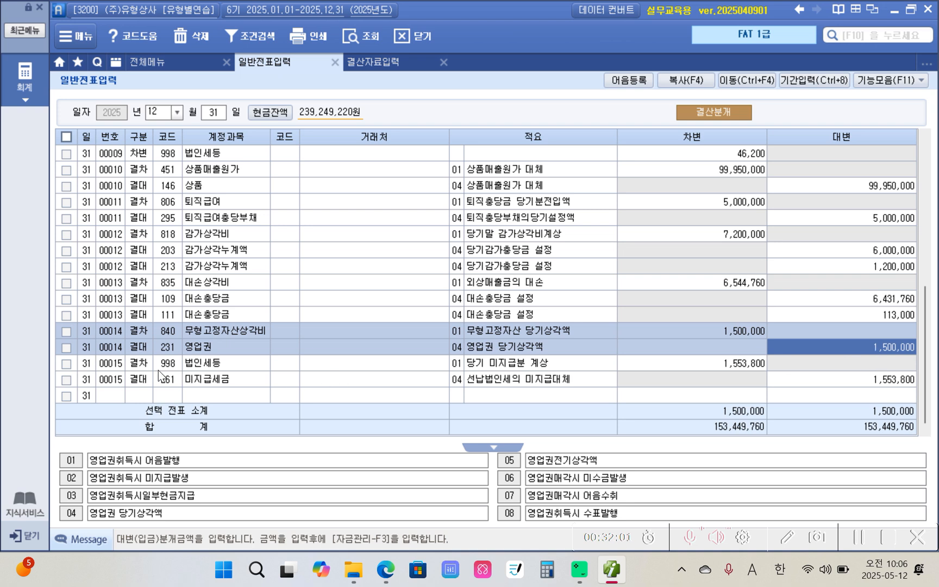
Examine closing voucher 00015, checking the 법인세등 debit and the 미지급세금 credit account.
{"action": "left_click", "coordinate": [134, 379]}
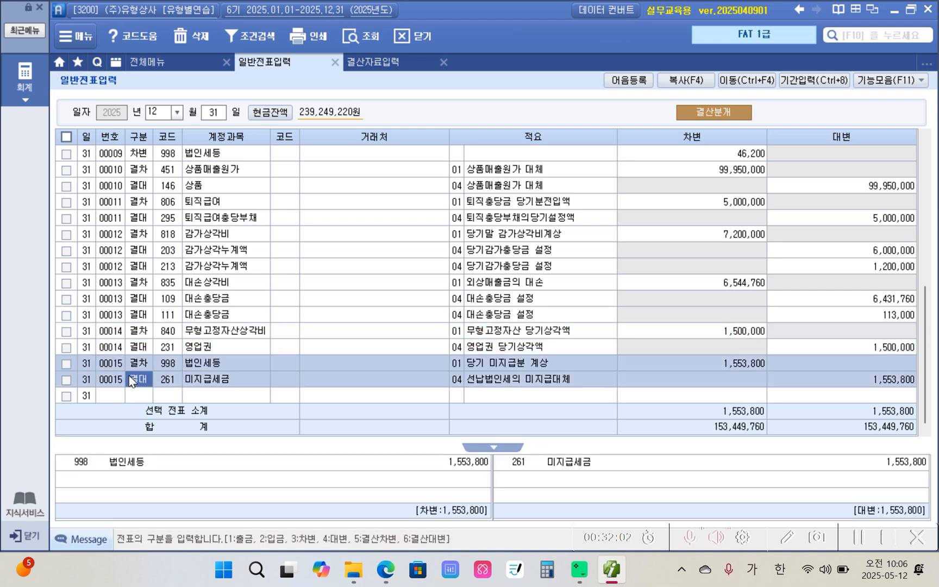
{"action": "left_click", "coordinate": [178, 367]}
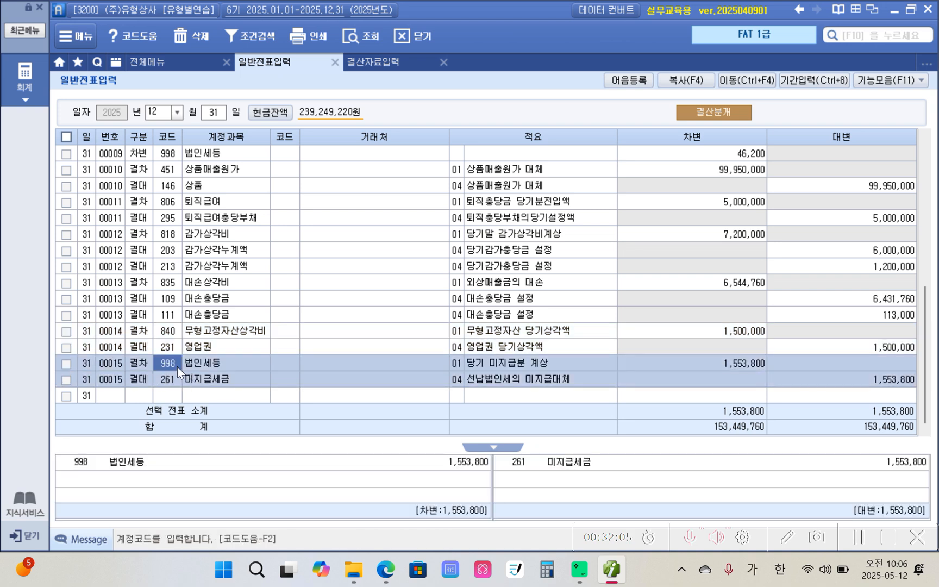
{"action": "left_click", "coordinate": [719, 365]}
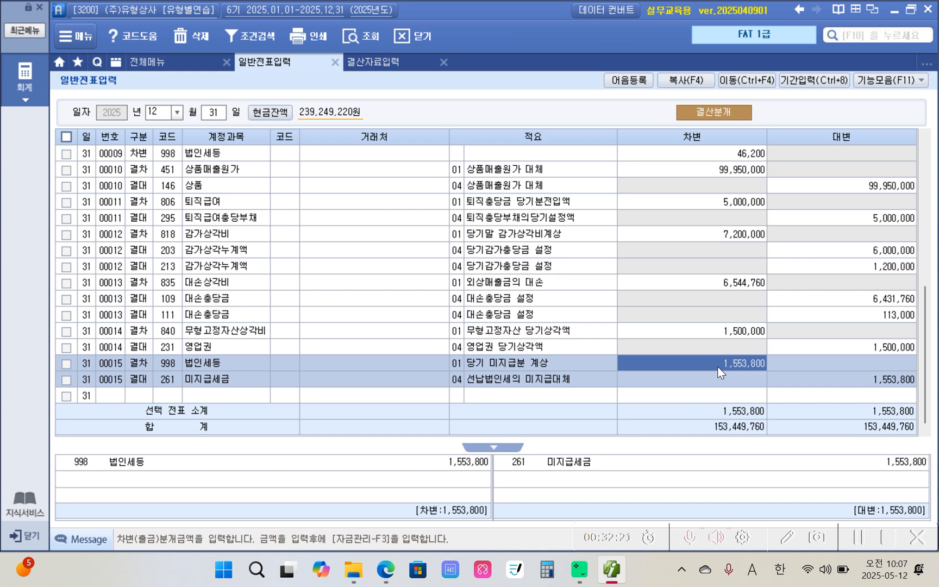
{"action": "left_click", "coordinate": [177, 380]}
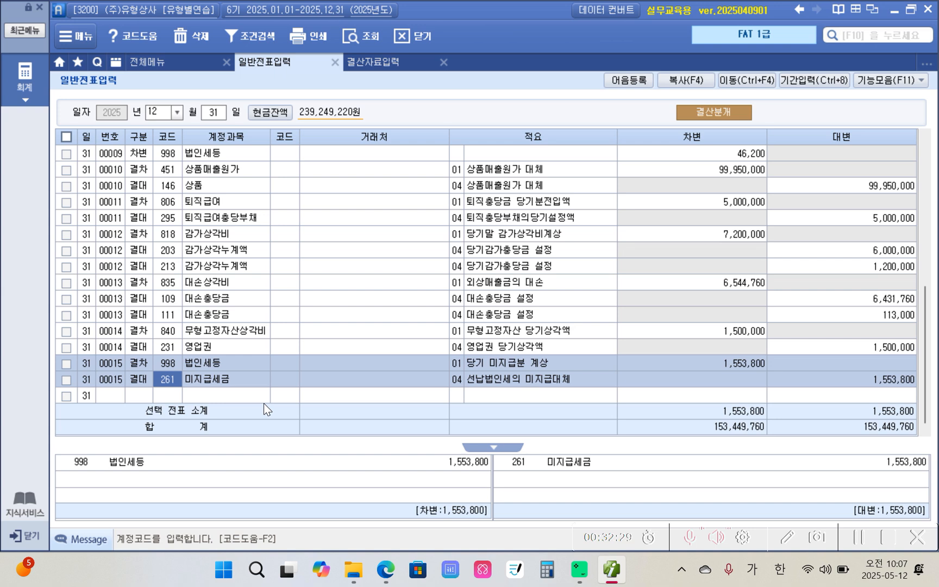
{"action": "mouse_move", "coordinate": [148, 384]}
{"action": "left_mouse_down"}
{"action": "mouse_move", "coordinate": [250, 384]}
{"action": "mouse_move", "coordinate": [150, 376]}
{"action": "left_mouse_up"}
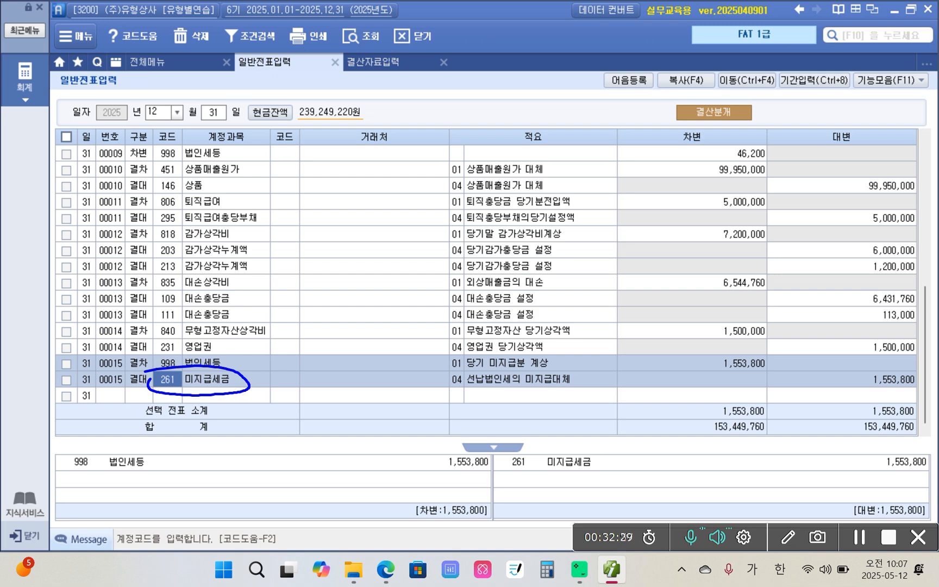
{"action": "mouse_move", "coordinate": [191, 69]}
{"action": "left_mouse_down"}
{"action": "mouse_move", "coordinate": [153, 80]}
{"action": "mouse_move", "coordinate": [264, 108]}
{"action": "mouse_move", "coordinate": [140, 171]}
{"action": "mouse_move", "coordinate": [128, 81]}
{"action": "mouse_move", "coordinate": [96, 139]}
{"action": "left_mouse_up"}
{"action": "mouse_move", "coordinate": [291, 93]}
{"action": "left_mouse_down"}
{"action": "mouse_move", "coordinate": [303, 129]}
{"action": "mouse_move", "coordinate": [349, 93]}
{"action": "mouse_move", "coordinate": [356, 98]}
{"action": "left_mouse_up"}
{"action": "mouse_move", "coordinate": [356, 79]}
{"action": "left_mouse_down"}
{"action": "mouse_move", "coordinate": [348, 150]}
{"action": "mouse_move", "coordinate": [362, 164]}
{"action": "left_mouse_up"}
{"action": "left_click_drag", "start_coordinate": [390, 93], "coordinate": [364, 134]}
{"action": "left_click_drag", "start_coordinate": [385, 116], "coordinate": [392, 126]}
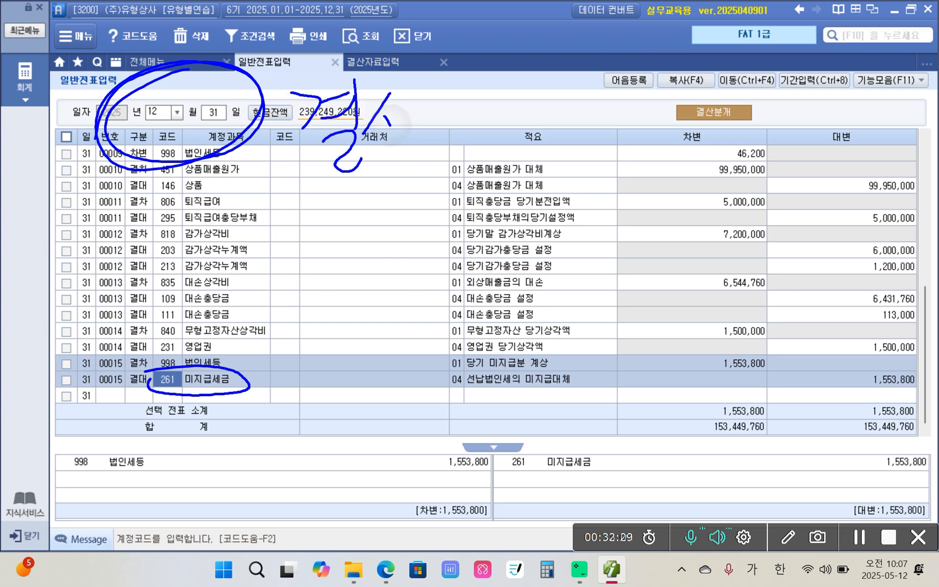
Examine the 미지급세금 credit of voucher 00015, checking its amount against the December 31 closing date.
{"action": "mouse_move", "coordinate": [408, 81]}
{"action": "left_mouse_down"}
{"action": "mouse_move", "coordinate": [412, 145]}
{"action": "mouse_move", "coordinate": [433, 116]}
{"action": "left_mouse_up"}
{"action": "left_click_drag", "start_coordinate": [388, 158], "coordinate": [420, 167]}
{"action": "mouse_move", "coordinate": [452, 92]}
{"action": "left_mouse_down"}
{"action": "mouse_move", "coordinate": [448, 119]}
{"action": "mouse_move", "coordinate": [480, 97]}
{"action": "mouse_move", "coordinate": [481, 129]}
{"action": "left_mouse_up"}
{"action": "mouse_move", "coordinate": [449, 145]}
{"action": "left_mouse_down"}
{"action": "mouse_move", "coordinate": [474, 149]}
{"action": "mouse_move", "coordinate": [492, 180]}
{"action": "left_mouse_up"}
{"action": "left_click_drag", "start_coordinate": [415, 205], "coordinate": [254, 380]}
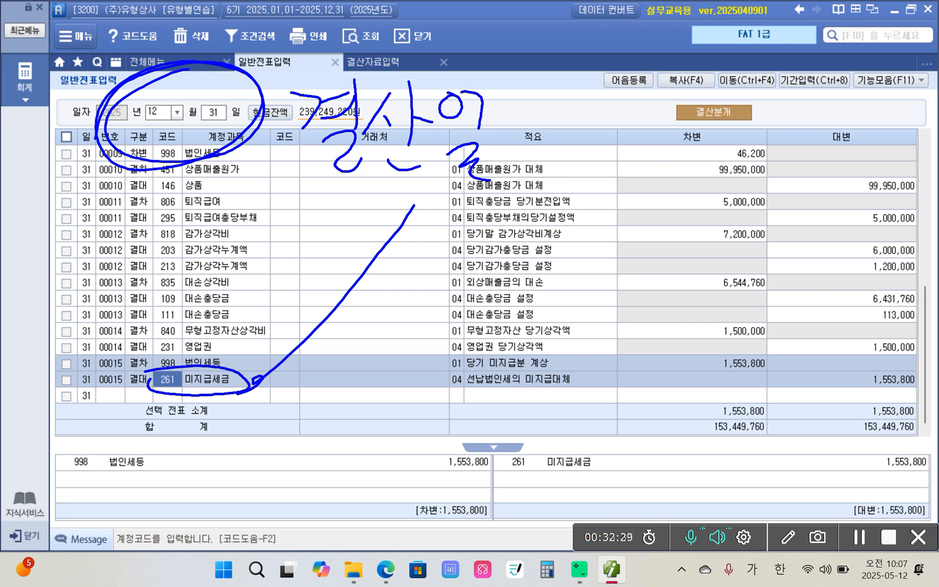
{"action": "mouse_move", "coordinate": [865, 366]}
{"action": "left_mouse_down"}
{"action": "mouse_move", "coordinate": [850, 375]}
{"action": "mouse_move", "coordinate": [913, 399]}
{"action": "mouse_move", "coordinate": [862, 357]}
{"action": "left_mouse_up"}
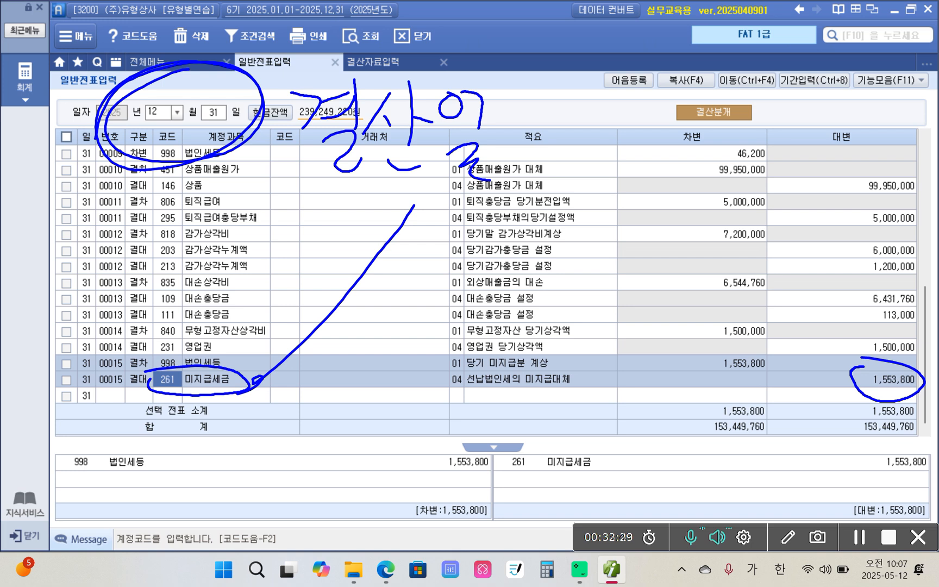
{"action": "mouse_move", "coordinate": [61, 157]}
{"action": "left_mouse_down"}
{"action": "mouse_move", "coordinate": [48, 205]}
{"action": "mouse_move", "coordinate": [112, 410]}
{"action": "mouse_move", "coordinate": [209, 184]}
{"action": "mouse_move", "coordinate": [54, 185]}
{"action": "left_mouse_up"}
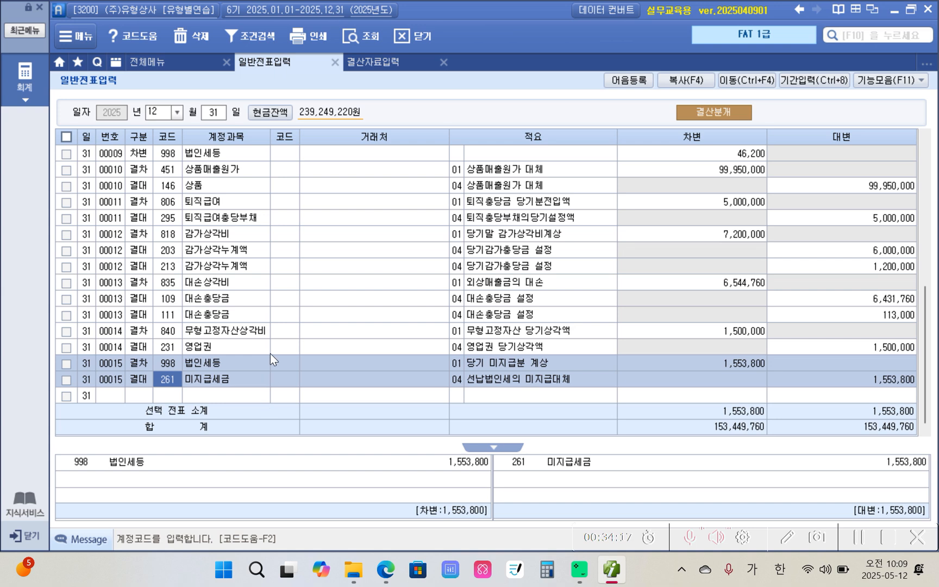
Review depreciation voucher 00012, comparing its two 감가상각누계액 credit lines with accounts 203 and 213.
{"action": "left_click", "coordinate": [210, 250]}
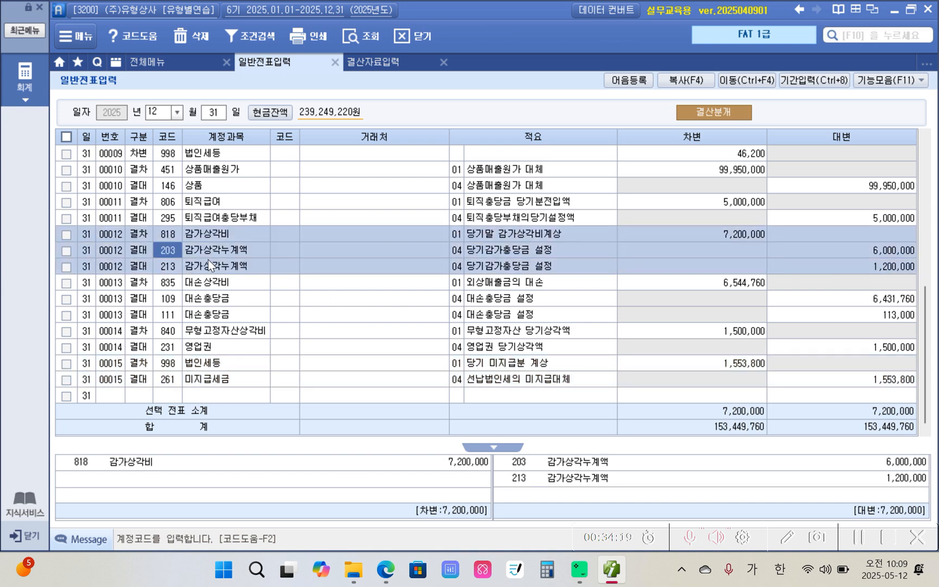
{"action": "left_click", "coordinate": [210, 265]}
{"action": "left_click", "coordinate": [222, 252]}
{"action": "left_click", "coordinate": [108, 394]}
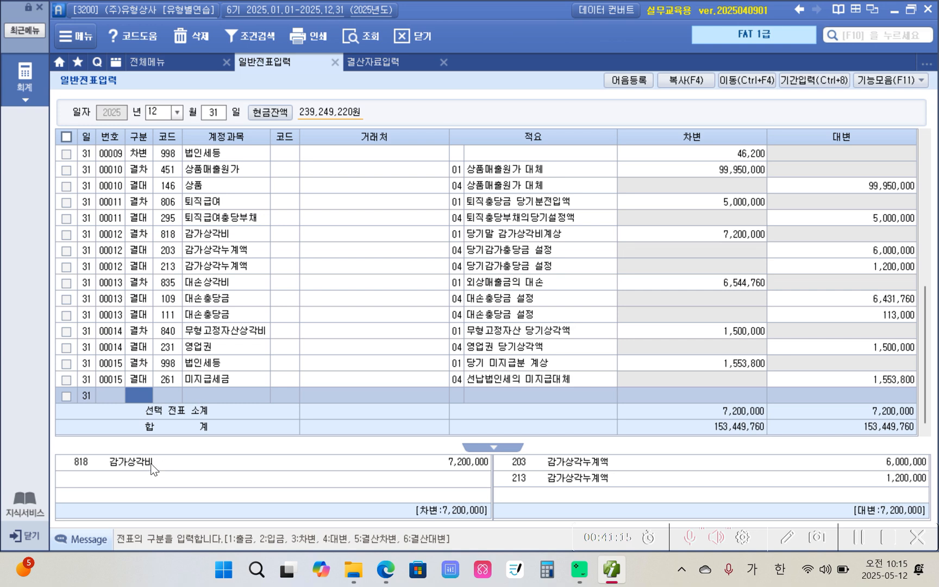
Check the 결차 and 결대 entry types of closing vouchers 00015, 00014 and 00013.
{"action": "left_click", "coordinate": [141, 379]}
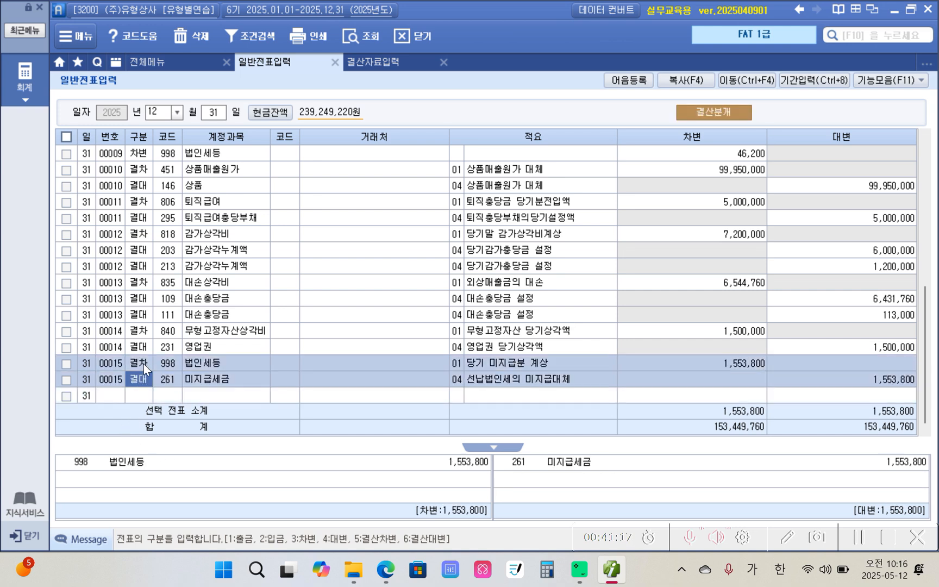
{"action": "left_click", "coordinate": [147, 349]}
{"action": "left_click", "coordinate": [145, 393]}
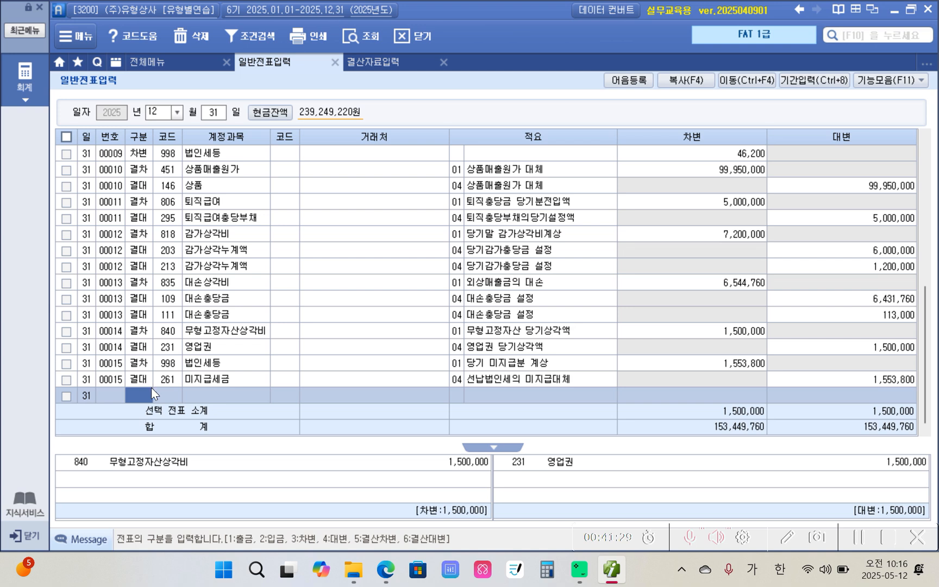
{"action": "left_click", "coordinate": [141, 369]}
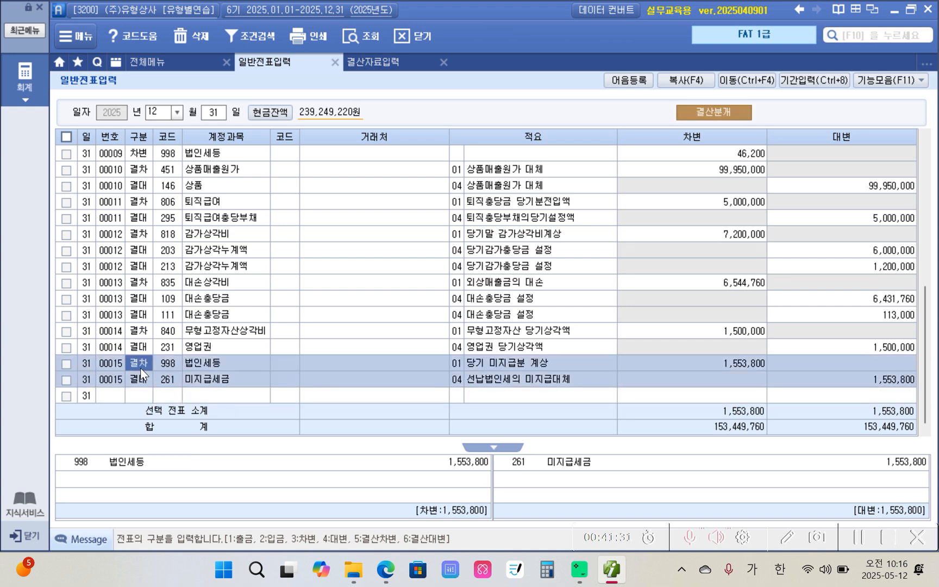
{"action": "left_click", "coordinate": [150, 332]}
{"action": "left_click", "coordinate": [144, 315]}
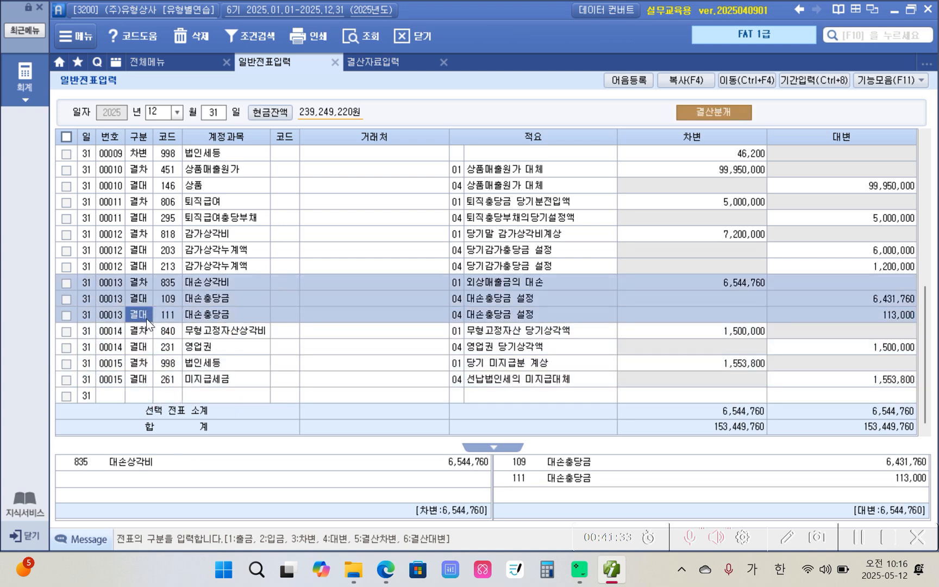
{"action": "left_click", "coordinate": [148, 394]}
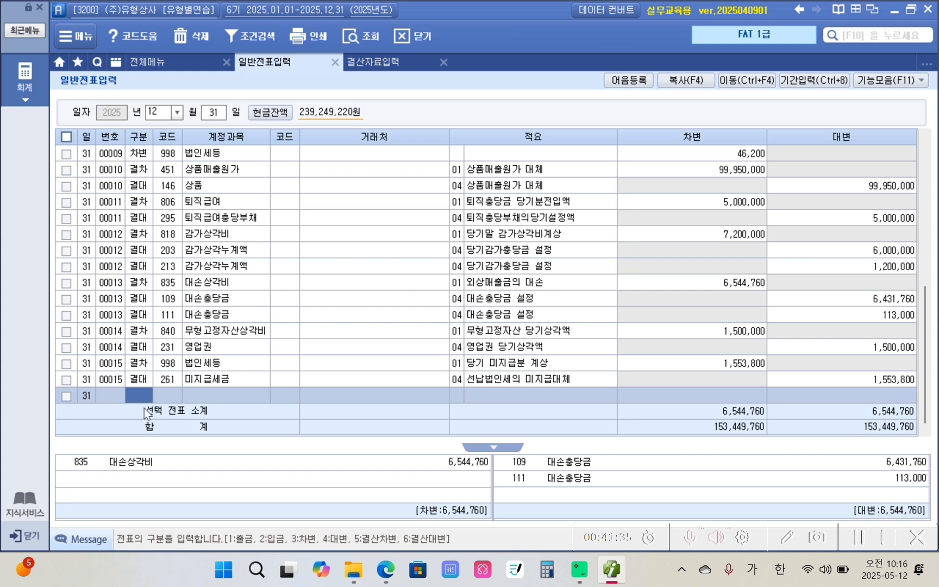
Review the accounts and amounts of closing vouchers 00014, 00013, 00012 and 00011 in turn.
{"action": "left_click", "coordinate": [353, 331]}
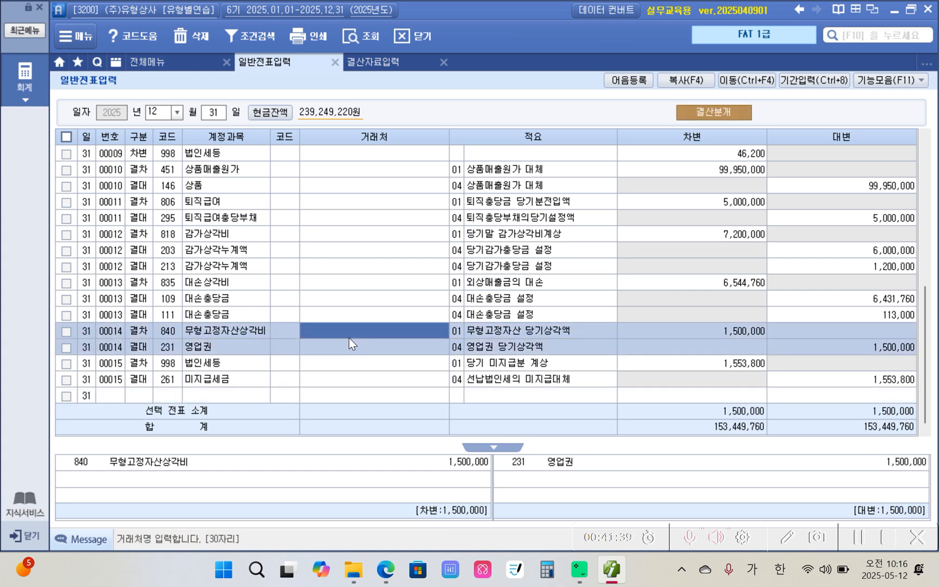
{"action": "left_click", "coordinate": [215, 298]}
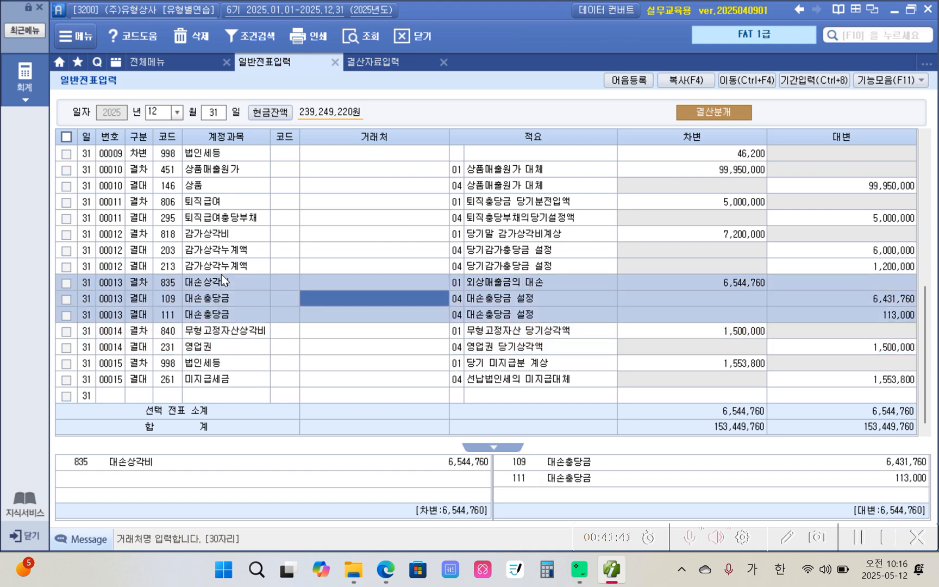
{"action": "left_click", "coordinate": [232, 263]}
{"action": "left_click", "coordinate": [227, 214]}
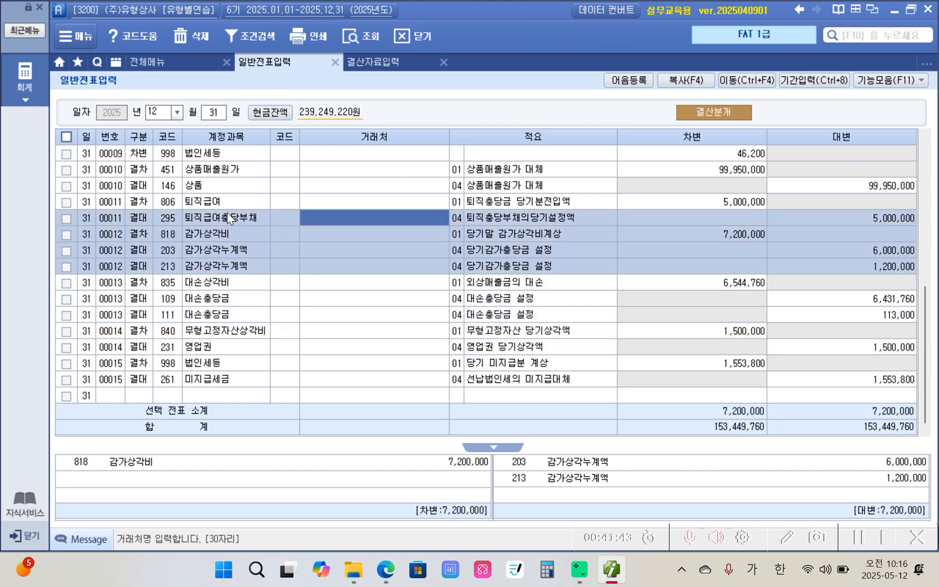
{"action": "left_click", "coordinate": [226, 246]}
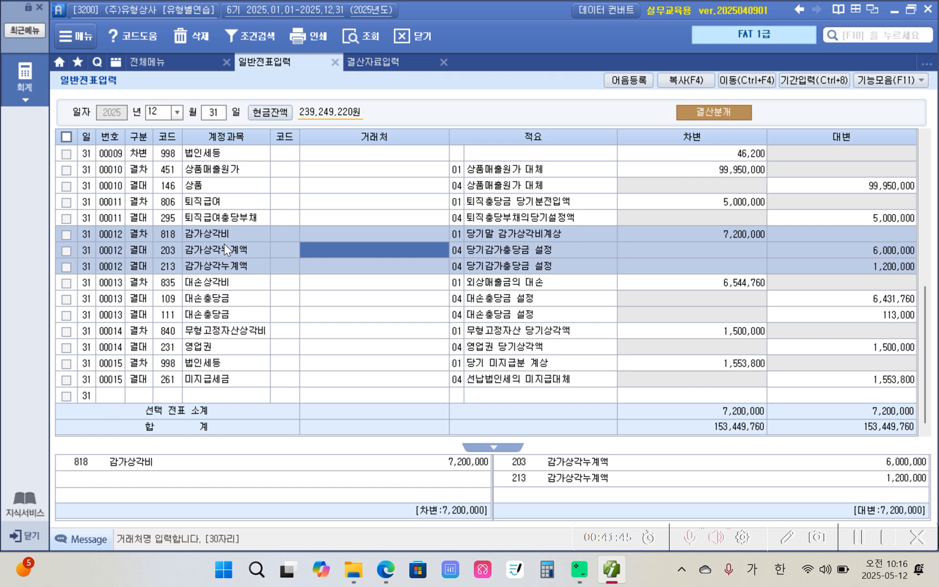
{"action": "left_click", "coordinate": [219, 208]}
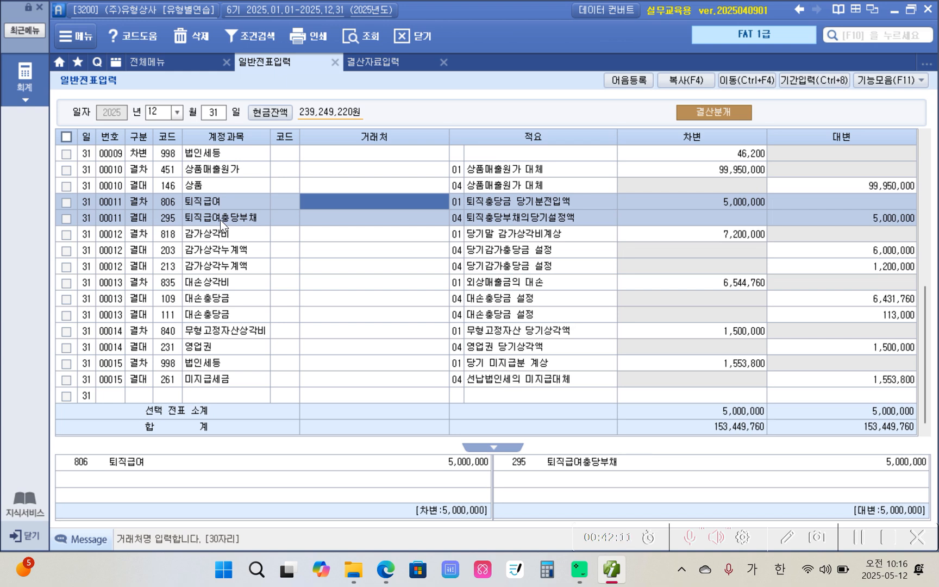
Go through the 구분 entries of the closing vouchers again, from 00015 back to 00011.
{"action": "left_click", "coordinate": [150, 395]}
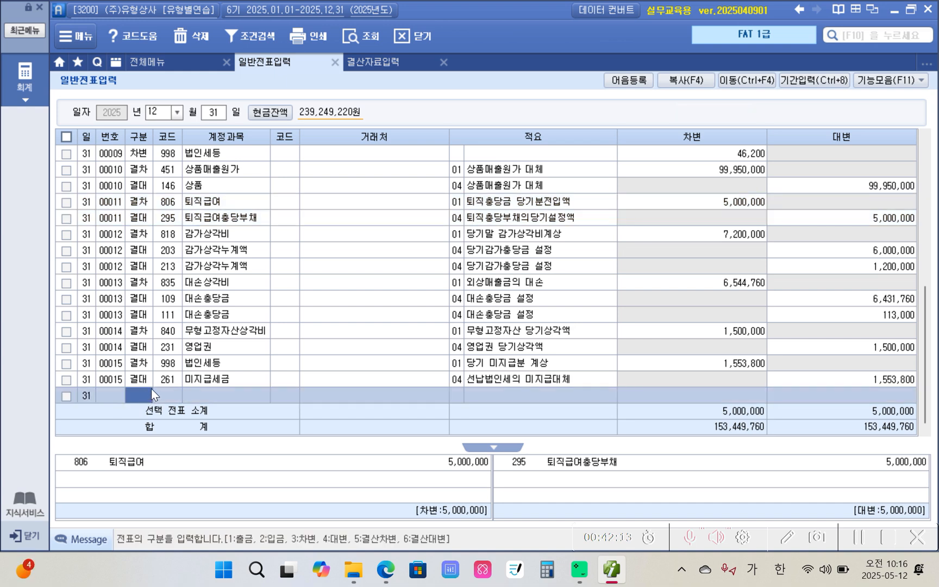
{"action": "left_click", "coordinate": [145, 379]}
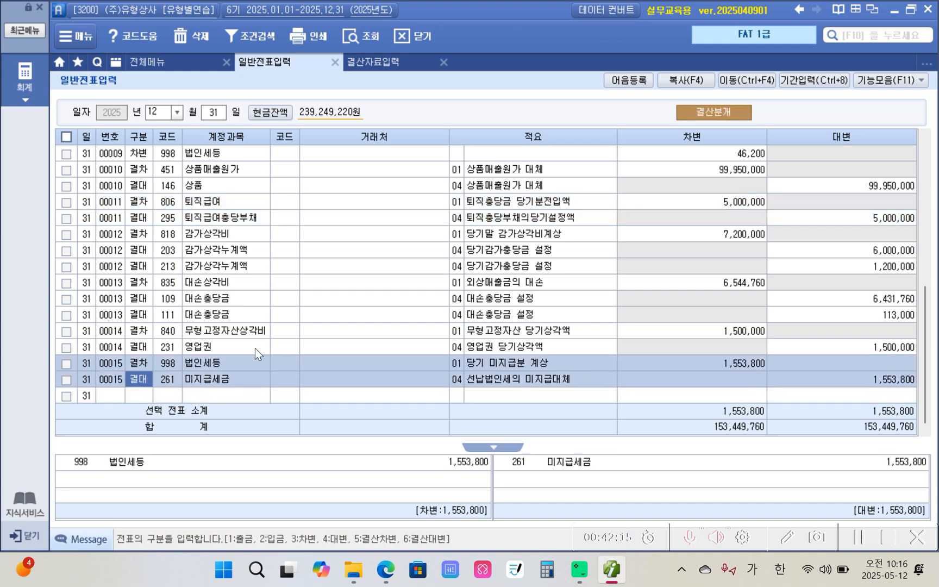
{"action": "left_click", "coordinate": [136, 341]}
{"action": "left_click", "coordinate": [140, 301]}
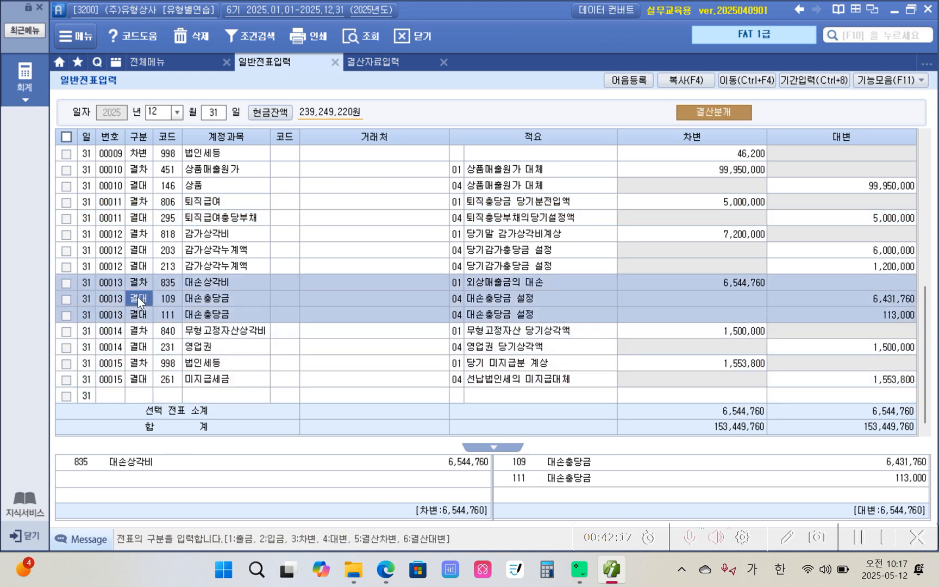
{"action": "left_click", "coordinate": [149, 267]}
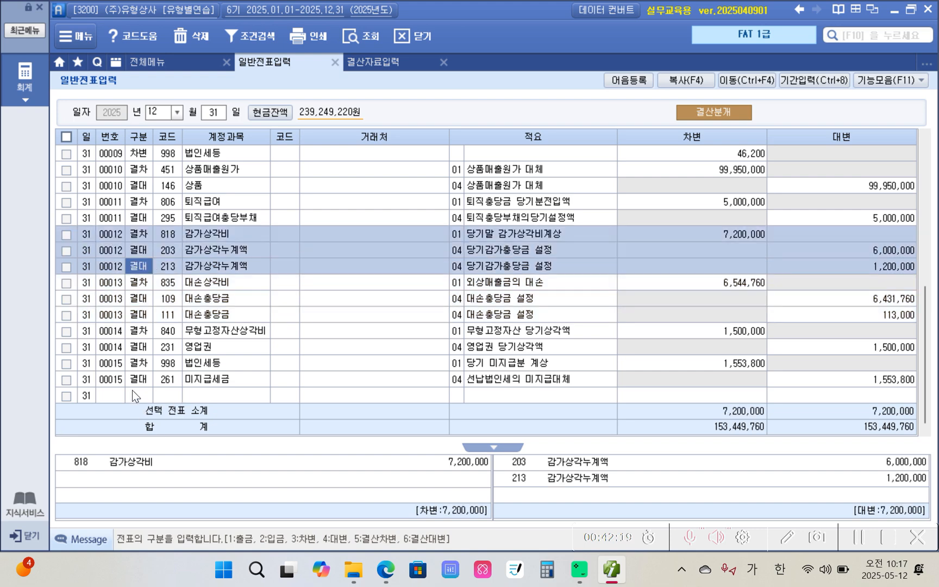
{"action": "left_click", "coordinate": [132, 391]}
{"action": "left_click", "coordinate": [136, 375]}
{"action": "left_click", "coordinate": [144, 351]}
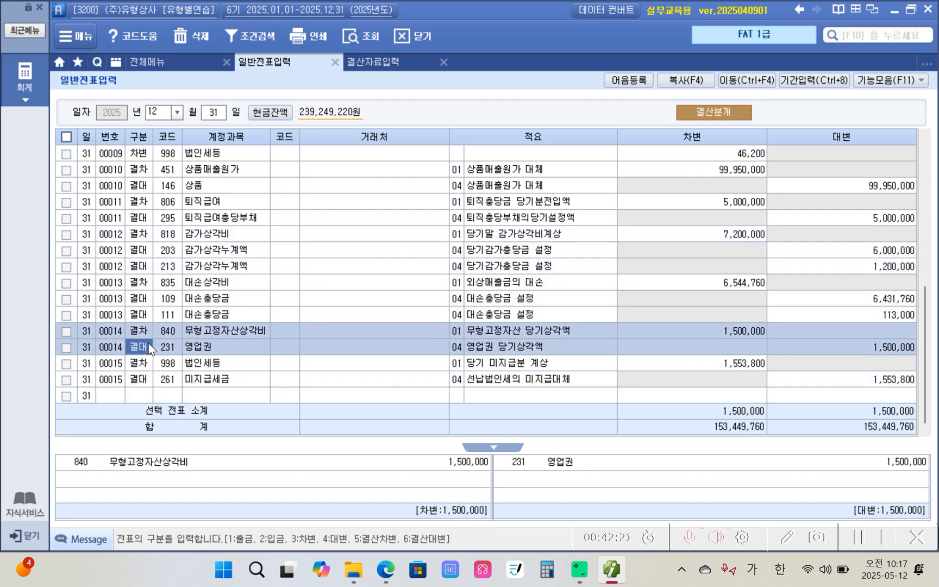
{"action": "left_click", "coordinate": [137, 315]}
{"action": "left_click", "coordinate": [137, 266]}
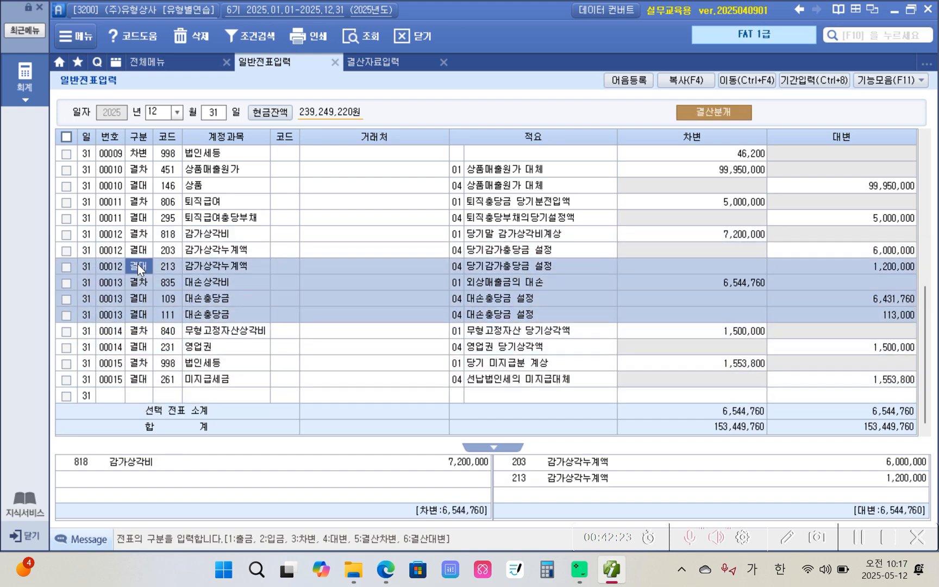
{"action": "left_click", "coordinate": [142, 218]}
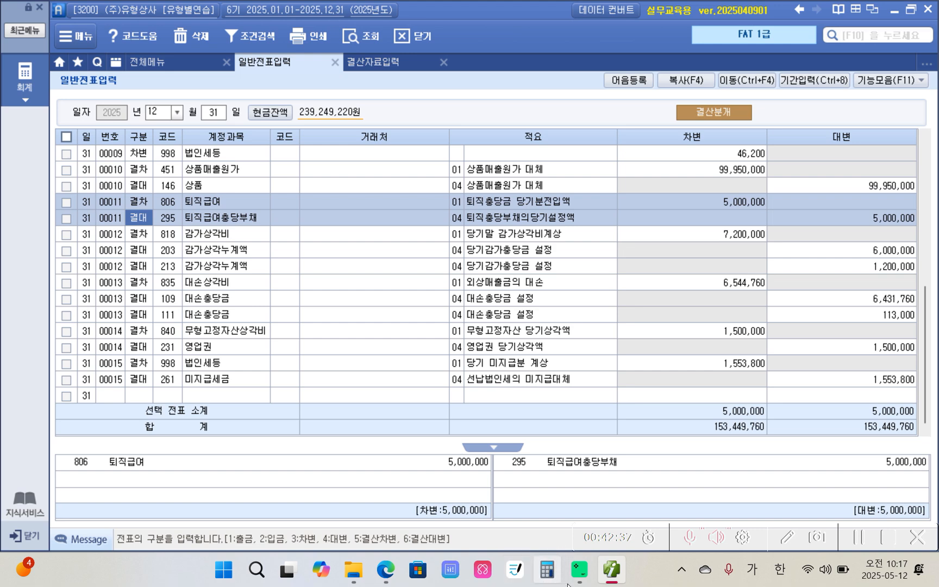
Switch to the exercise PDF in Edge and highlight '12월 31일 기준으로' in item 6 in yellow.
{"action": "left_click", "coordinate": [611, 578]}
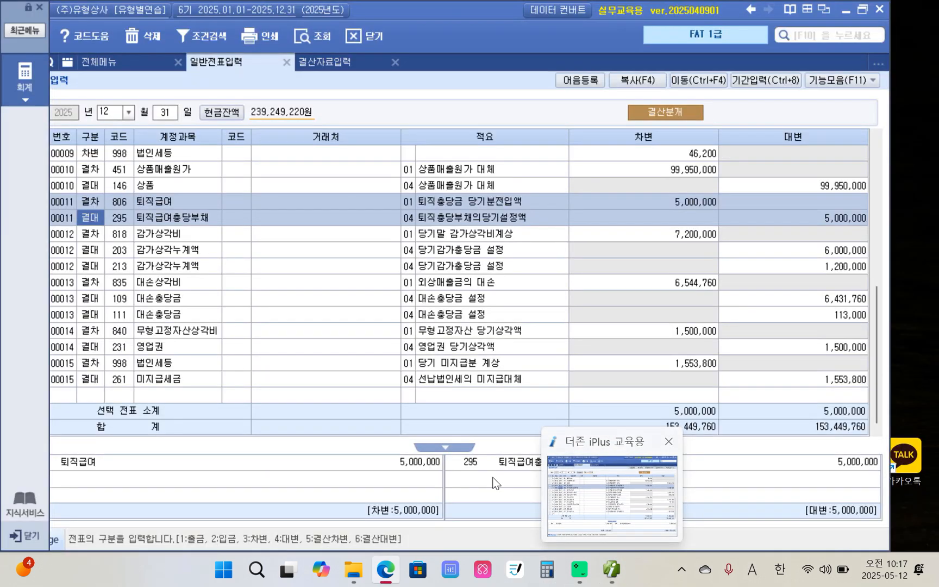
{"action": "scroll", "coordinate": [333, 411], "scroll_direction": "down", "scroll_amount": 10}
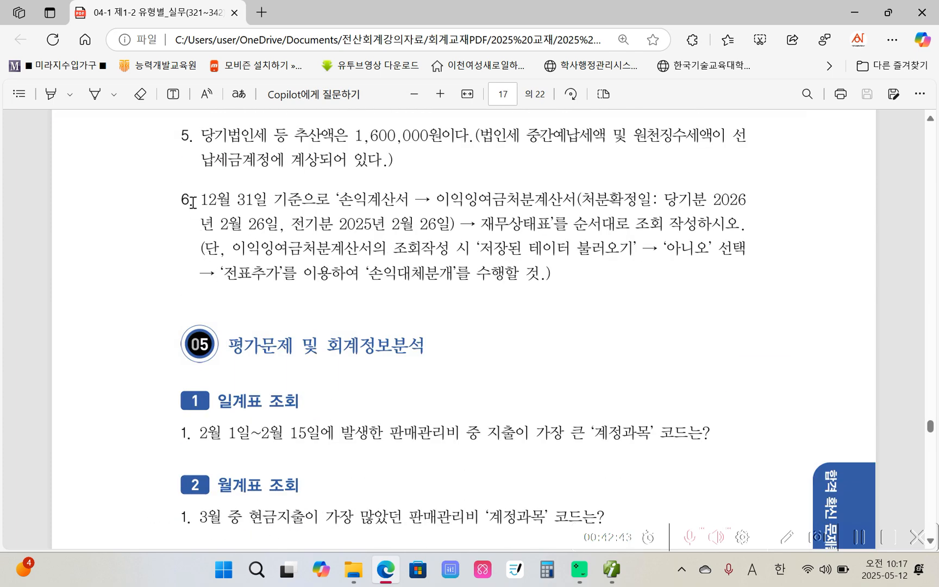
{"action": "left_click_drag", "start_coordinate": [194, 203], "coordinate": [330, 202]}
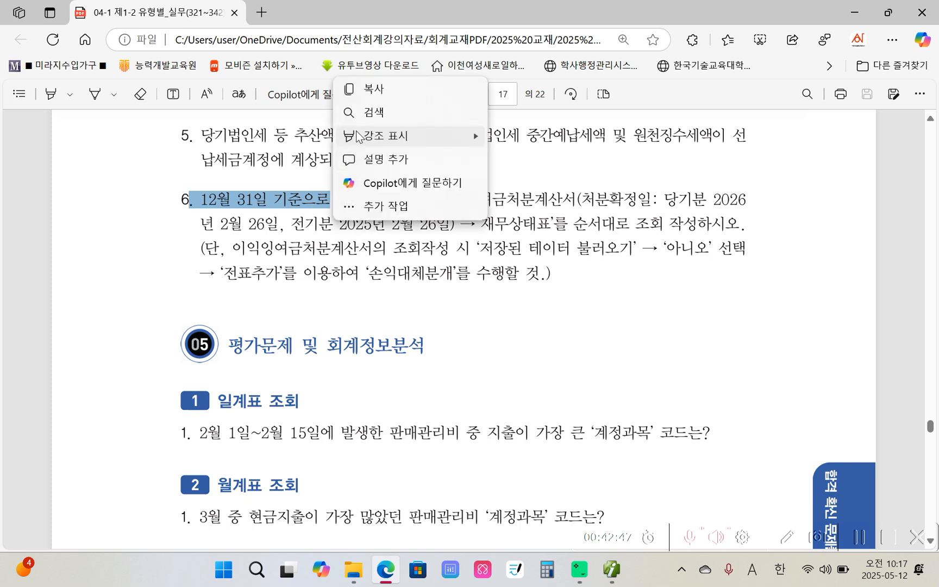
{"action": "mouse_move", "coordinate": [359, 143]}
{"action": "left_click", "coordinate": [497, 134]}
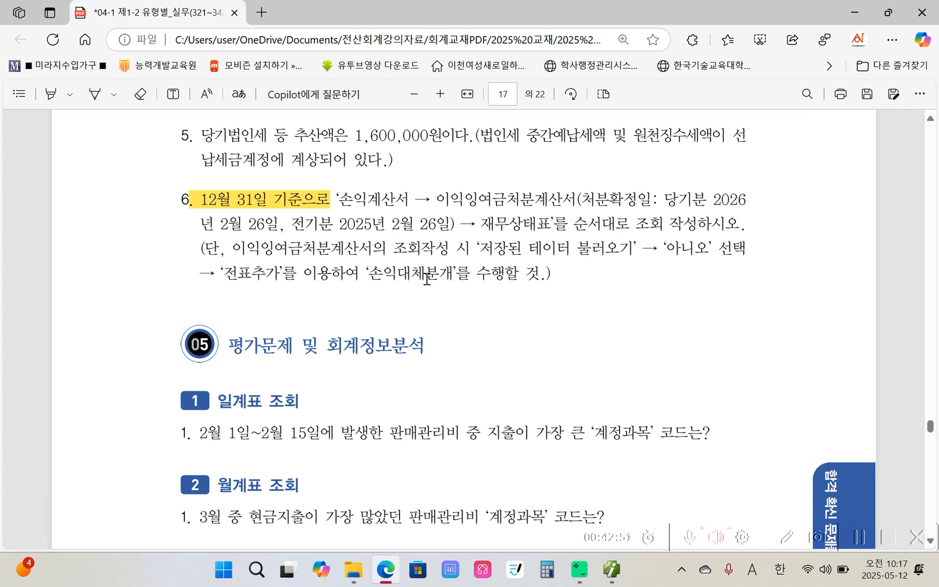
Examine the report order item 6 requires: 손익계산서, 이익잉여금처분계산서, 재무상태표.
{"action": "mouse_move", "coordinate": [404, 219]}
{"action": "left_mouse_down"}
{"action": "mouse_move", "coordinate": [387, 175]}
{"action": "mouse_move", "coordinate": [370, 235]}
{"action": "left_mouse_up"}
{"action": "mouse_move", "coordinate": [535, 218]}
{"action": "left_mouse_down"}
{"action": "mouse_move", "coordinate": [471, 177]}
{"action": "mouse_move", "coordinate": [560, 217]}
{"action": "mouse_move", "coordinate": [514, 241]}
{"action": "mouse_move", "coordinate": [489, 210]}
{"action": "mouse_move", "coordinate": [529, 238]}
{"action": "mouse_move", "coordinate": [736, 232]}
{"action": "left_mouse_up"}
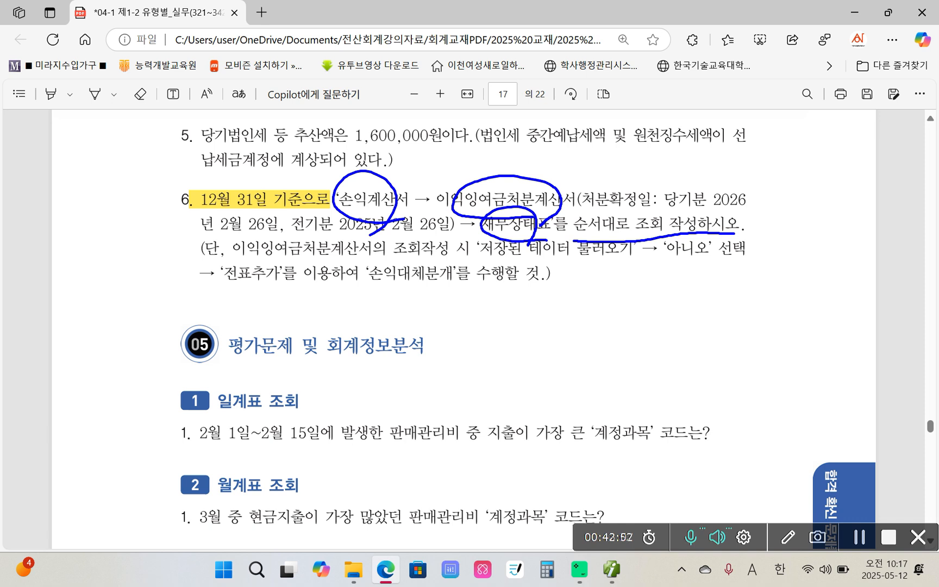
{"action": "mouse_move", "coordinate": [110, 217]}
{"action": "left_mouse_down"}
{"action": "mouse_move", "coordinate": [150, 202]}
{"action": "mouse_move", "coordinate": [118, 190]}
{"action": "mouse_move", "coordinate": [109, 219]}
{"action": "left_mouse_up"}
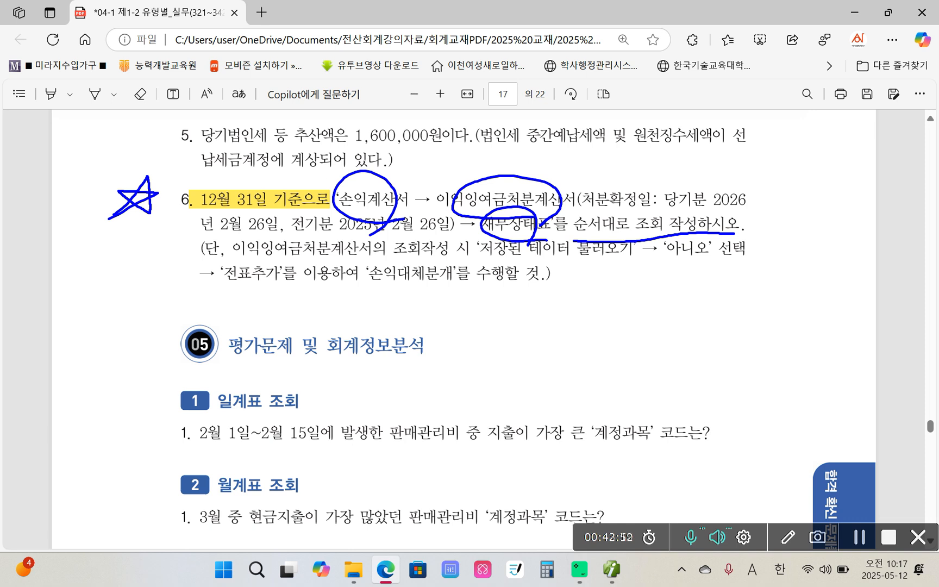
Study item 6's conditions for 이익잉여금처분계산서: the '아니오' choice for loading saved data and 전표추가 for the 손익대체분개.
{"action": "mouse_move", "coordinate": [502, 157]}
{"action": "left_mouse_down"}
{"action": "mouse_move", "coordinate": [510, 175]}
{"action": "mouse_move", "coordinate": [541, 150]}
{"action": "left_mouse_up"}
{"action": "left_click_drag", "start_coordinate": [236, 260], "coordinate": [578, 262]}
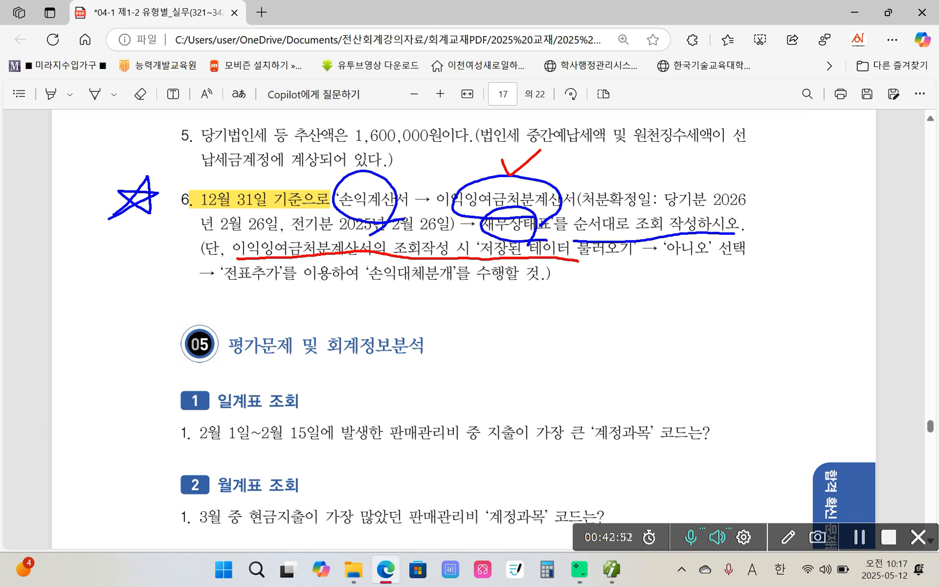
{"action": "mouse_move", "coordinate": [477, 235]}
{"action": "left_mouse_down"}
{"action": "mouse_move", "coordinate": [478, 258]}
{"action": "mouse_move", "coordinate": [604, 272]}
{"action": "mouse_move", "coordinate": [636, 248]}
{"action": "mouse_move", "coordinate": [506, 229]}
{"action": "mouse_move", "coordinate": [477, 237]}
{"action": "left_mouse_up"}
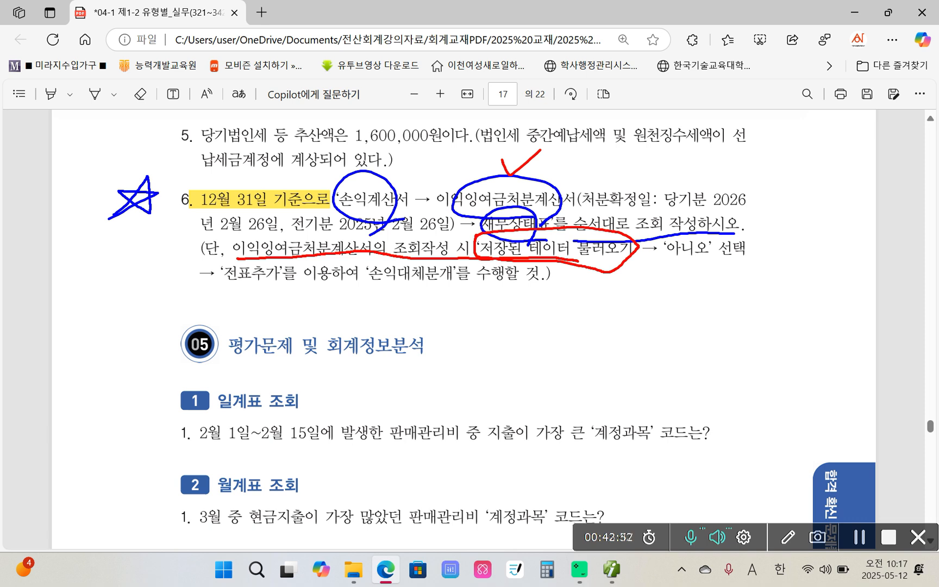
{"action": "mouse_move", "coordinate": [675, 267]}
{"action": "left_mouse_down"}
{"action": "mouse_move", "coordinate": [655, 248]}
{"action": "mouse_move", "coordinate": [644, 261]}
{"action": "mouse_move", "coordinate": [653, 234]}
{"action": "mouse_move", "coordinate": [685, 311]}
{"action": "left_mouse_up"}
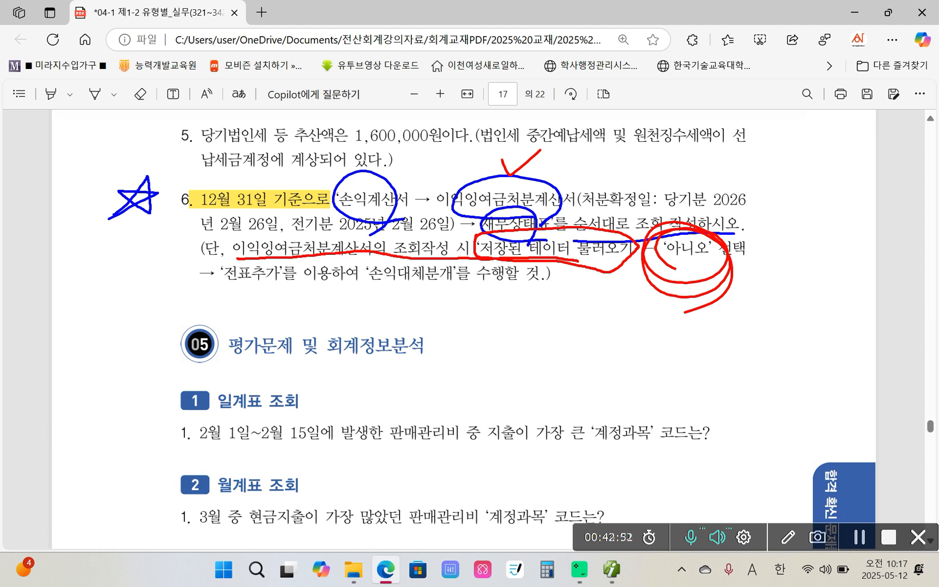
{"action": "mouse_move", "coordinate": [394, 226]}
{"action": "left_mouse_down"}
{"action": "mouse_move", "coordinate": [370, 230]}
{"action": "mouse_move", "coordinate": [356, 166]}
{"action": "mouse_move", "coordinate": [402, 205]}
{"action": "mouse_move", "coordinate": [381, 215]}
{"action": "left_mouse_up"}
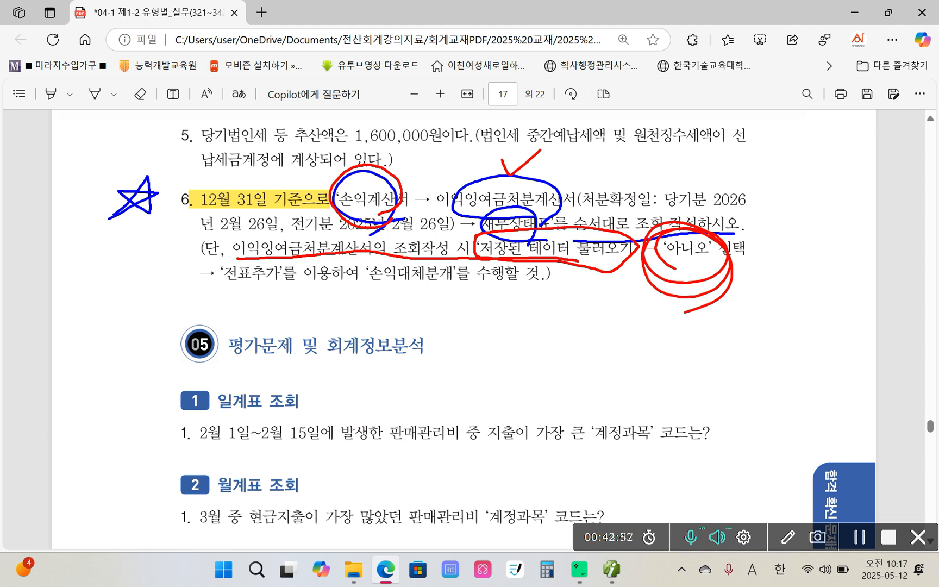
{"action": "mouse_move", "coordinate": [624, 283]}
{"action": "left_mouse_down"}
{"action": "mouse_move", "coordinate": [743, 295]}
{"action": "mouse_move", "coordinate": [725, 303]}
{"action": "left_mouse_up"}
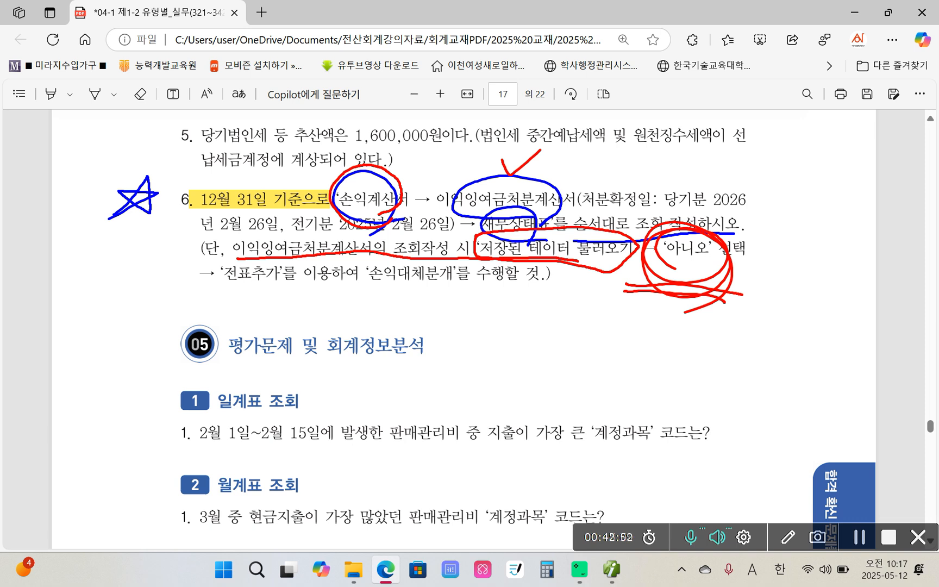
{"action": "mouse_move", "coordinate": [221, 260]}
{"action": "left_mouse_down"}
{"action": "mouse_move", "coordinate": [245, 305]}
{"action": "mouse_move", "coordinate": [275, 253]}
{"action": "mouse_move", "coordinate": [235, 307]}
{"action": "mouse_move", "coordinate": [296, 269]}
{"action": "mouse_move", "coordinate": [217, 291]}
{"action": "mouse_move", "coordinate": [285, 307]}
{"action": "left_mouse_up"}
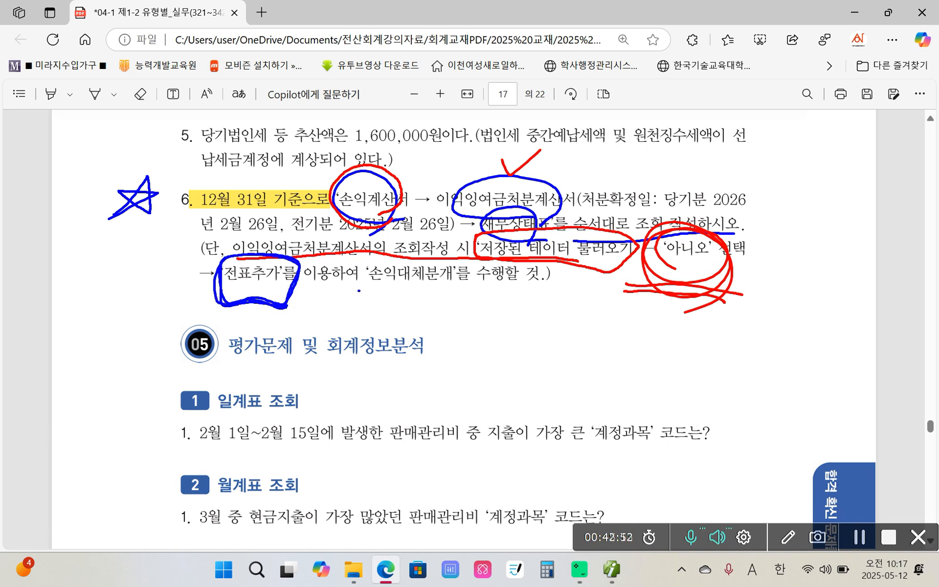
{"action": "mouse_move", "coordinate": [358, 291]}
{"action": "left_mouse_down"}
{"action": "mouse_move", "coordinate": [467, 294]}
{"action": "mouse_move", "coordinate": [373, 296]}
{"action": "mouse_move", "coordinate": [472, 303]}
{"action": "left_mouse_up"}
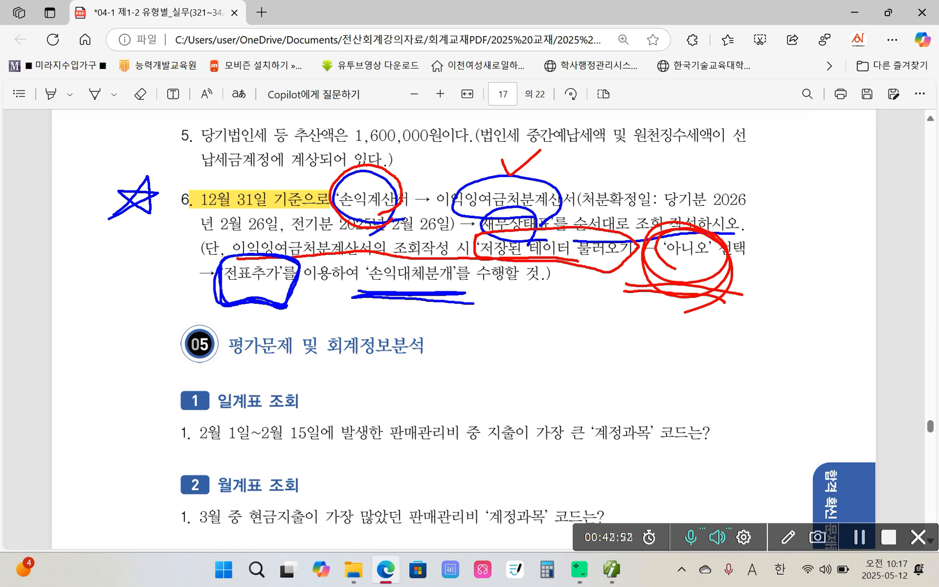
Switch back to the accounting program and view the 손익계산서 for 2025, month 12.
{"action": "mouse_move", "coordinate": [374, 291]}
{"action": "left_mouse_down"}
{"action": "mouse_move", "coordinate": [359, 265]}
{"action": "mouse_move", "coordinate": [397, 284]}
{"action": "mouse_move", "coordinate": [389, 290]}
{"action": "left_mouse_up"}
{"action": "mouse_move", "coordinate": [460, 302]}
{"action": "left_mouse_down"}
{"action": "mouse_move", "coordinate": [515, 305]}
{"action": "mouse_move", "coordinate": [466, 306]}
{"action": "mouse_move", "coordinate": [464, 297]}
{"action": "left_mouse_up"}
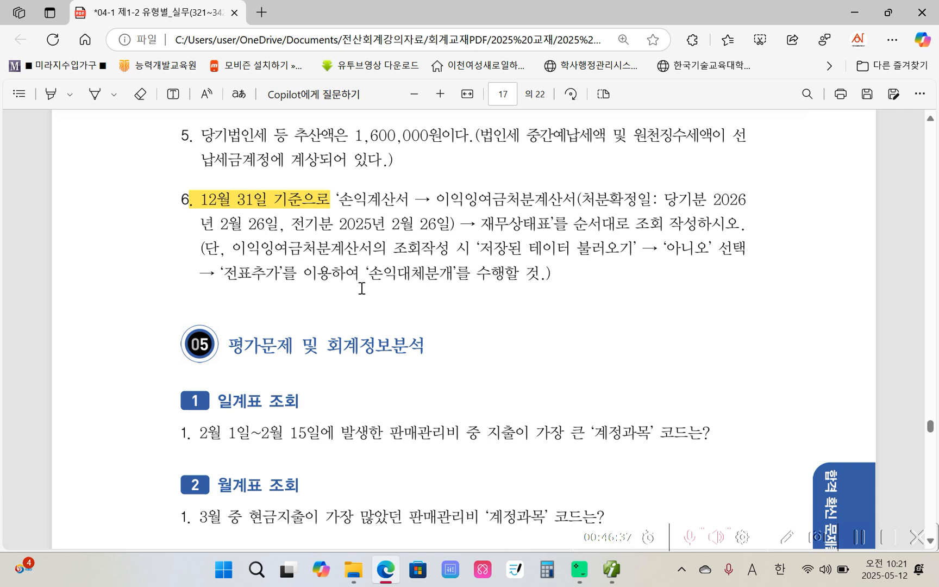
{"action": "left_click", "coordinate": [614, 570]}
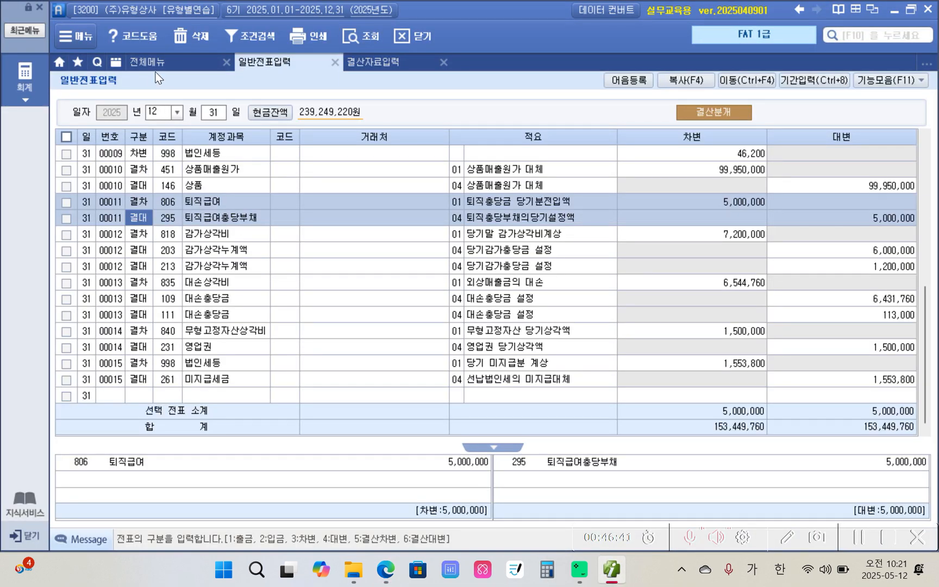
{"action": "left_click", "coordinate": [157, 62]}
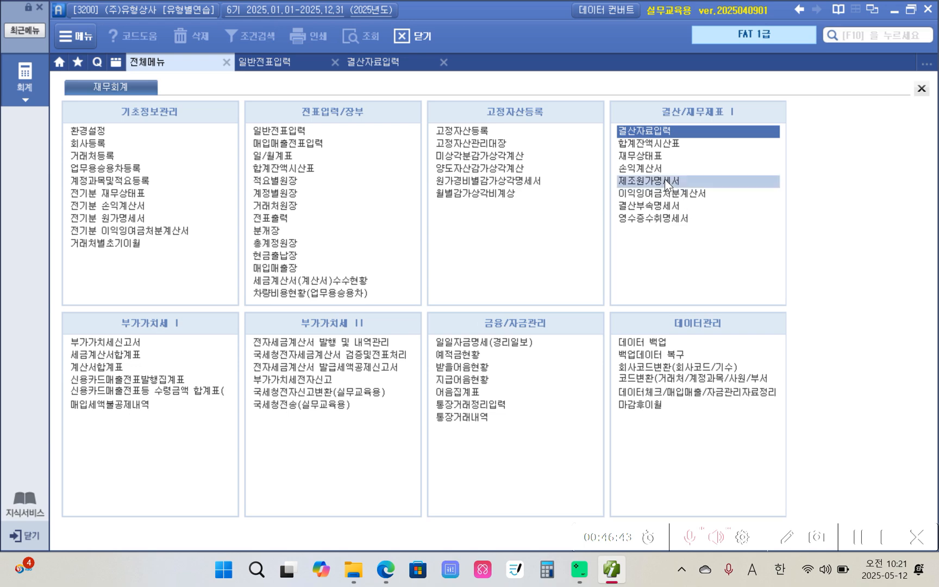
{"action": "left_click", "coordinate": [655, 171]}
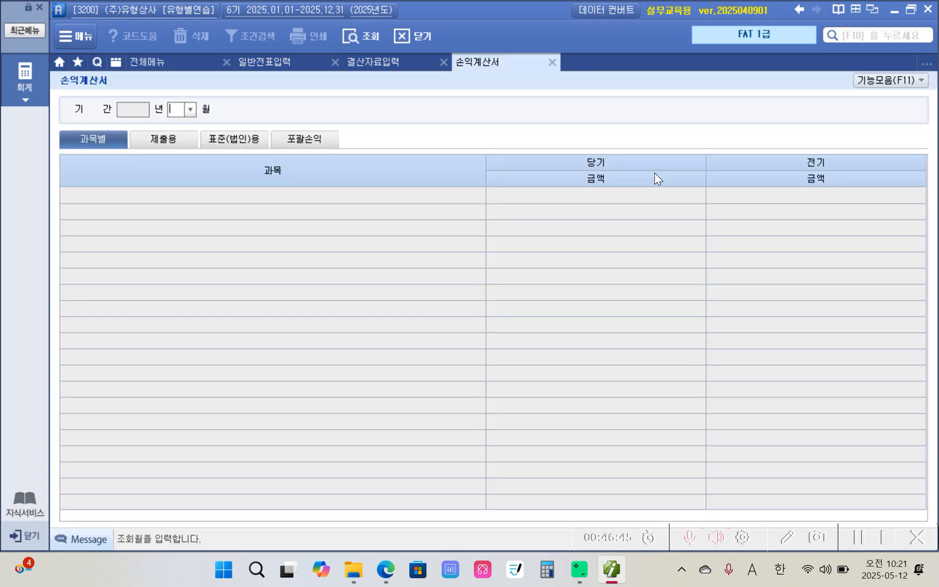
{"action": "type", "text": "12"}
{"action": "key", "text": "Return"}
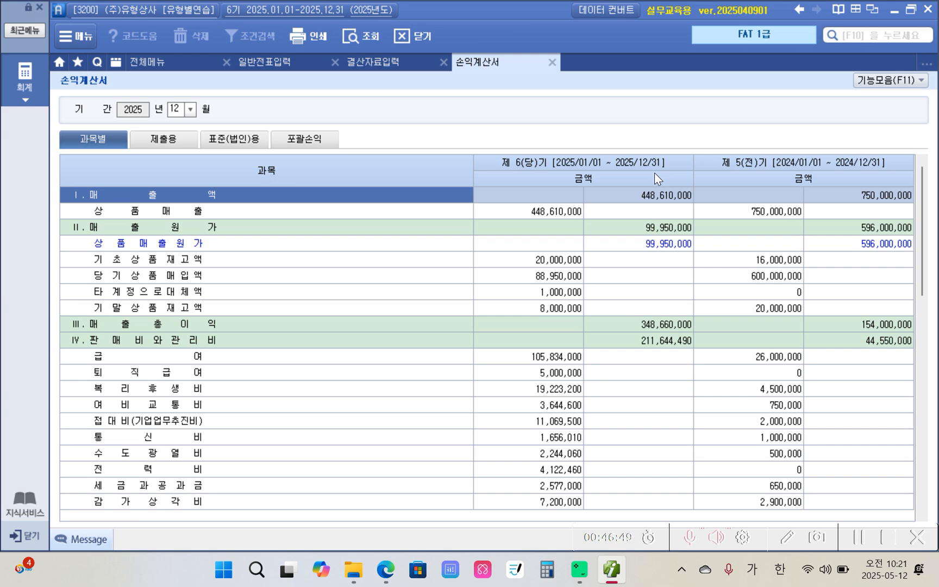
Review the 손익계산서 from 상품매출원가 down to the current-period 당기순이익.
{"action": "left_click", "coordinate": [662, 245]}
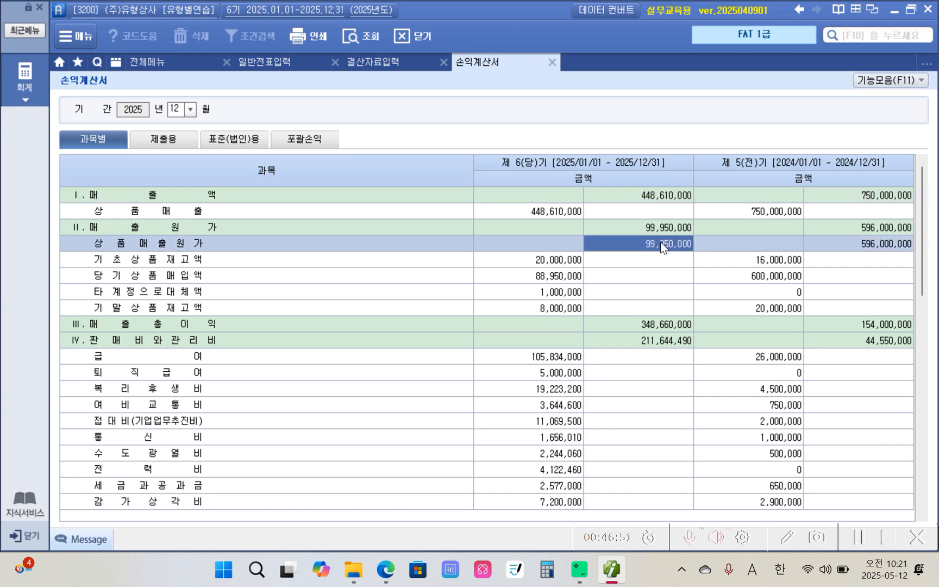
{"action": "scroll", "coordinate": [655, 254], "scroll_direction": "down", "scroll_amount": 8}
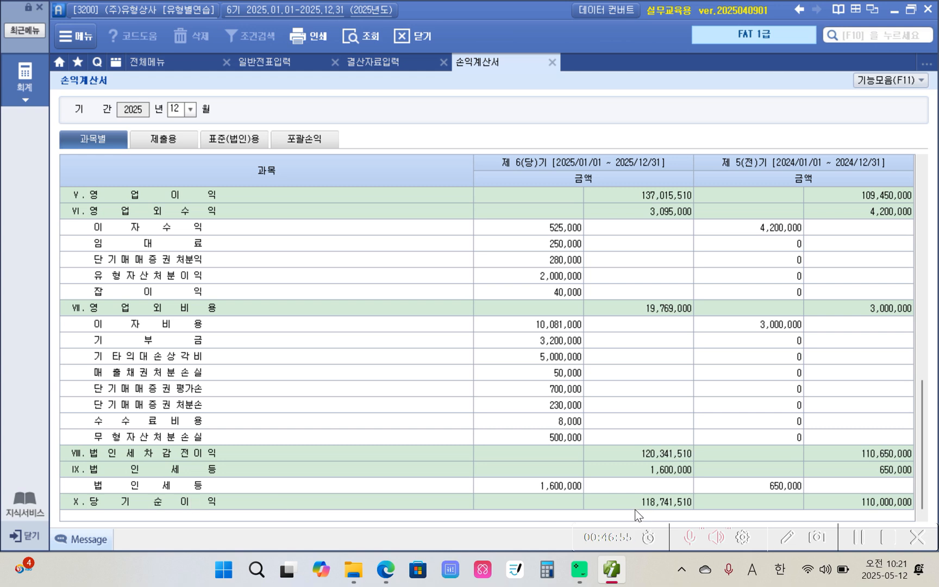
{"action": "left_click", "coordinate": [650, 507]}
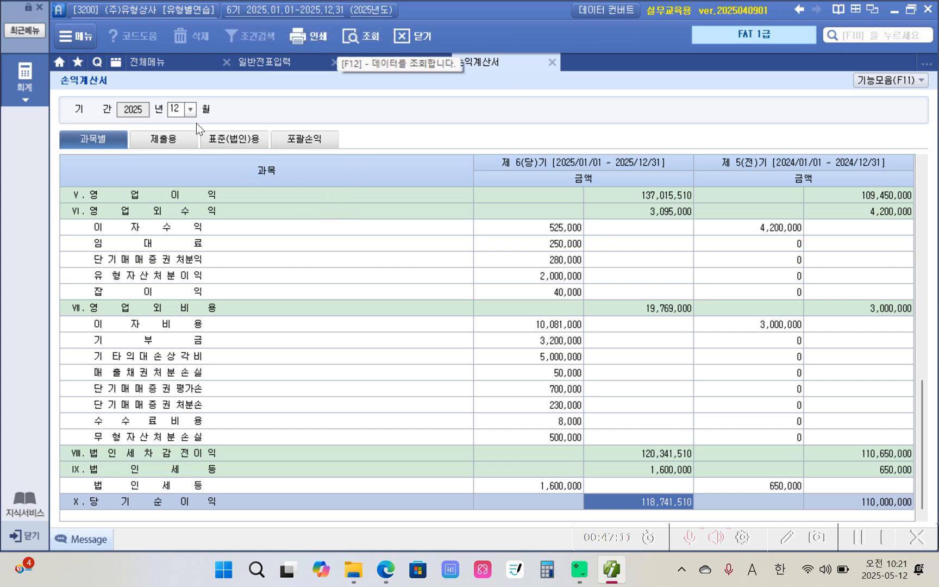
Open 이익잉여금처분계산서 and choose '아니오' for loading the saved data.
{"action": "left_click", "coordinate": [169, 65]}
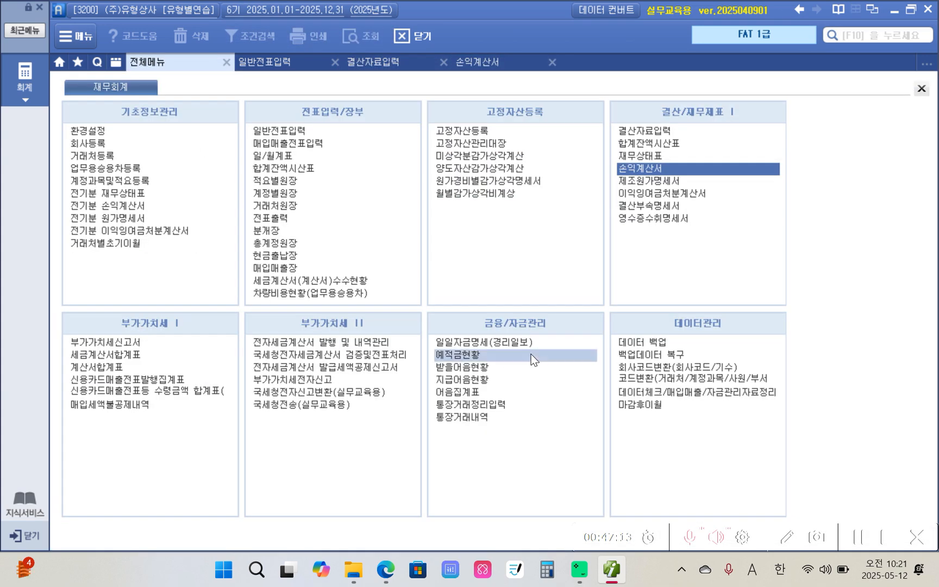
{"action": "left_click_drag", "start_coordinate": [582, 177], "coordinate": [744, 204]}
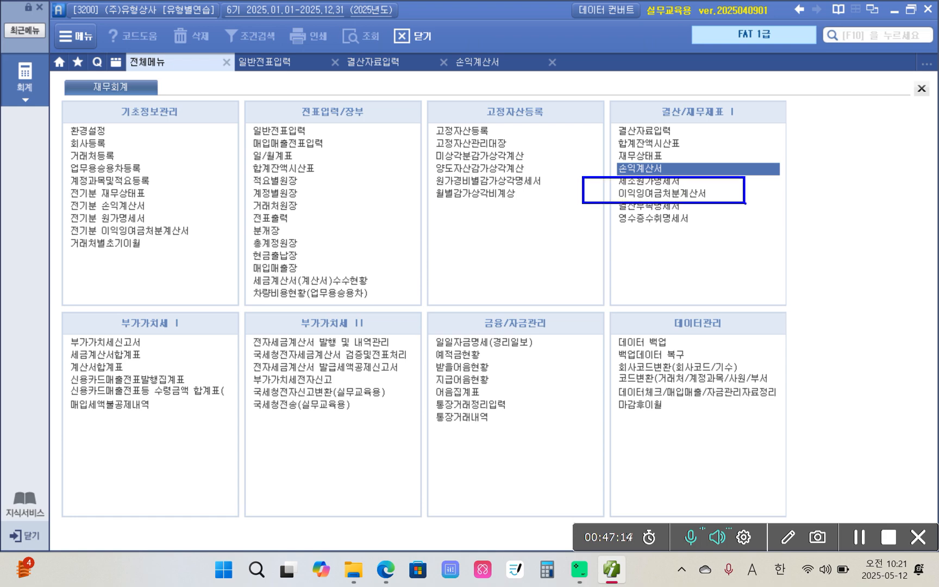
{"action": "left_click", "coordinate": [715, 194]}
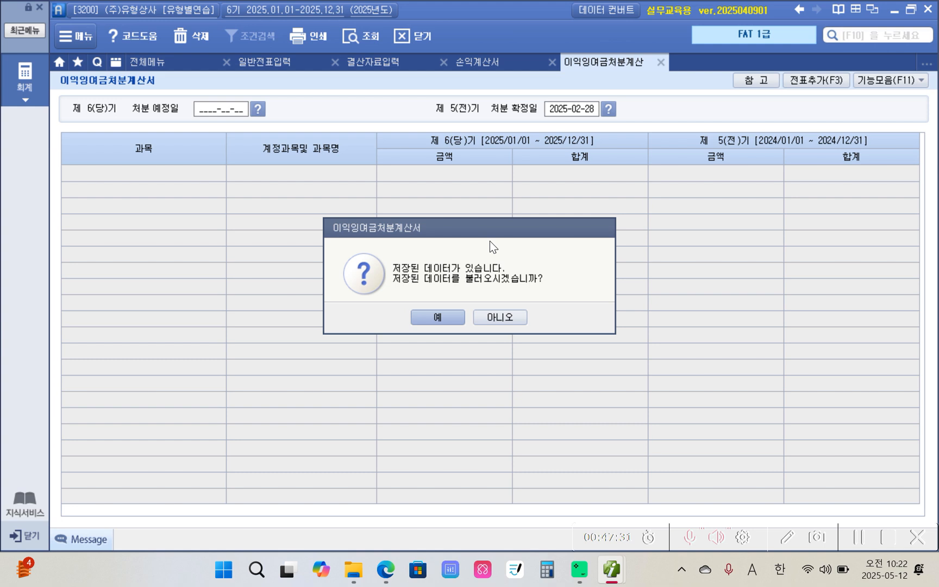
{"action": "left_click", "coordinate": [492, 318]}
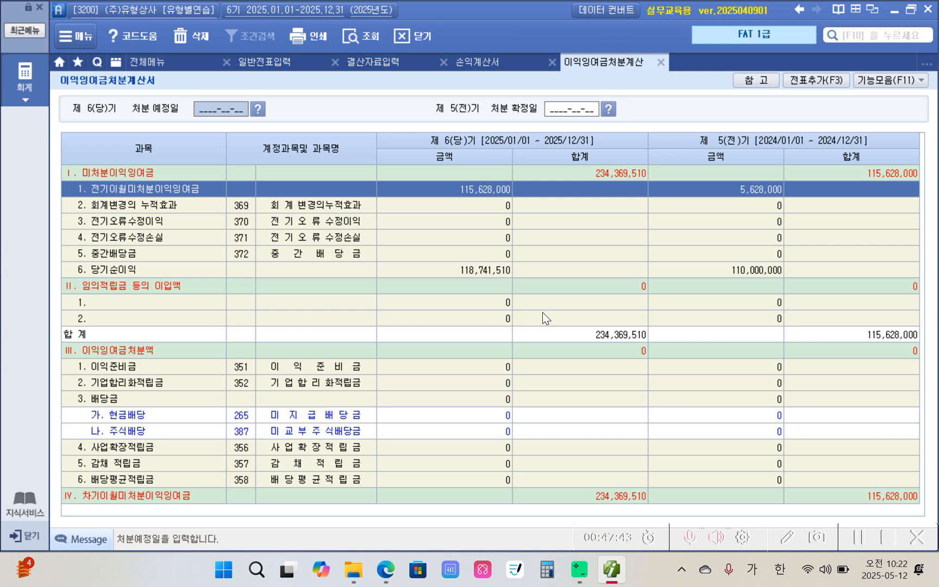
Examine how 당기순이익 and the carried-forward 전기이월미처분이익잉여금 make up the current-period 미처분이익잉여금.
{"action": "left_click", "coordinate": [469, 271]}
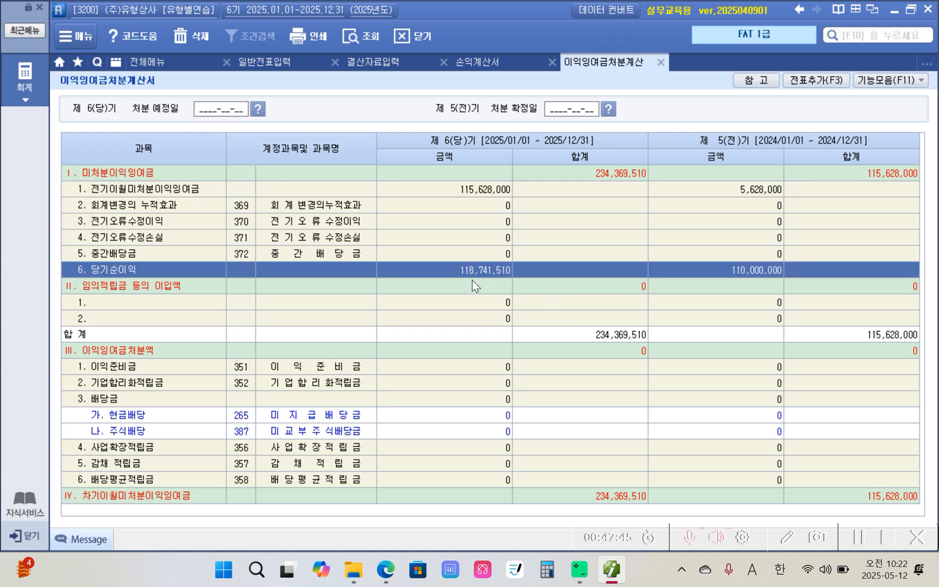
{"action": "left_click_drag", "start_coordinate": [451, 258], "coordinate": [515, 285]}
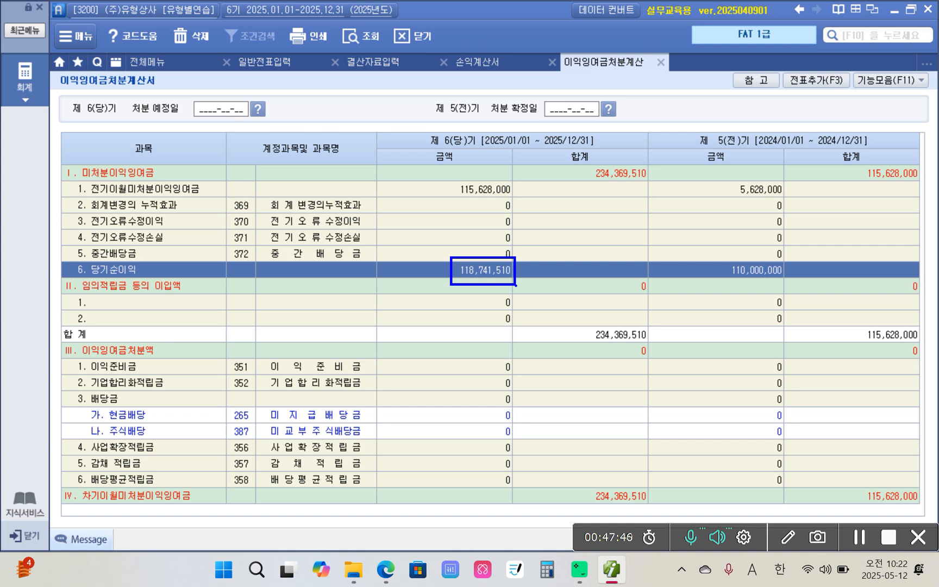
{"action": "mouse_move", "coordinate": [457, 57]}
{"action": "left_mouse_down"}
{"action": "mouse_move", "coordinate": [492, 21]}
{"action": "mouse_move", "coordinate": [495, 87]}
{"action": "left_mouse_up"}
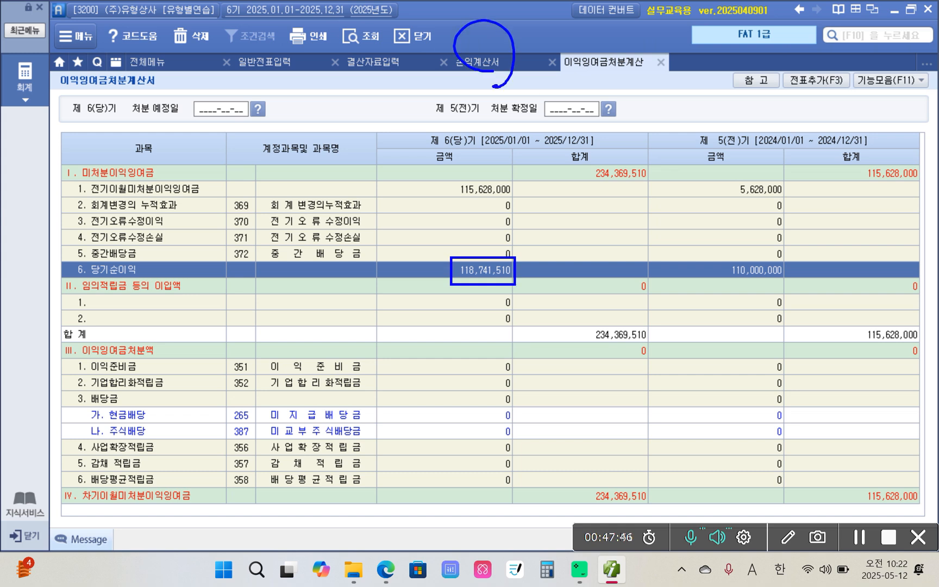
{"action": "left_click_drag", "start_coordinate": [434, 285], "coordinate": [538, 294]}
{"action": "mouse_move", "coordinate": [433, 186]}
{"action": "left_mouse_down"}
{"action": "mouse_move", "coordinate": [431, 207]}
{"action": "mouse_move", "coordinate": [508, 208]}
{"action": "mouse_move", "coordinate": [451, 175]}
{"action": "mouse_move", "coordinate": [443, 181]}
{"action": "left_mouse_up"}
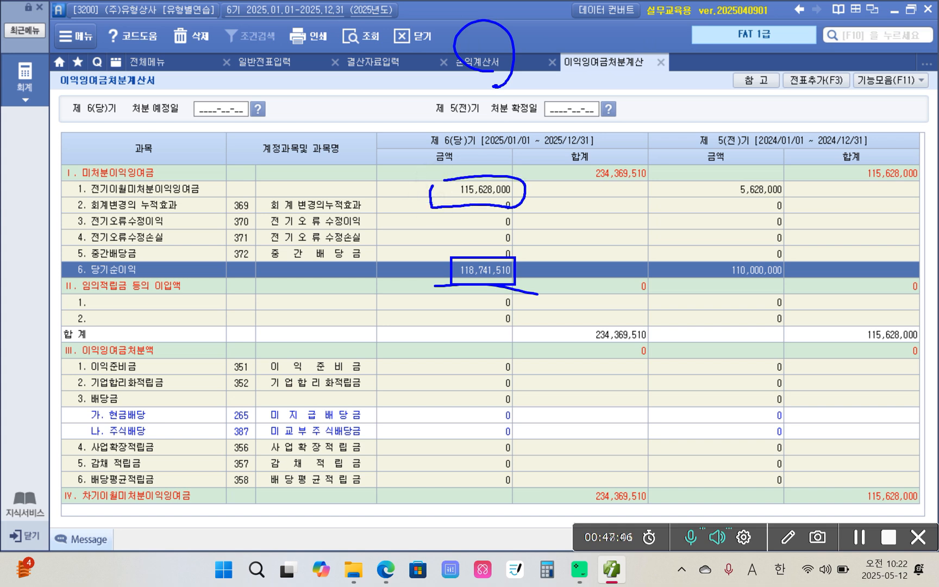
{"action": "left_click_drag", "start_coordinate": [743, 150], "coordinate": [879, 144]}
{"action": "mouse_move", "coordinate": [902, 196]}
{"action": "left_mouse_down"}
{"action": "mouse_move", "coordinate": [848, 187]}
{"action": "mouse_move", "coordinate": [883, 141]}
{"action": "mouse_move", "coordinate": [919, 175]}
{"action": "mouse_move", "coordinate": [880, 188]}
{"action": "mouse_move", "coordinate": [863, 233]}
{"action": "mouse_move", "coordinate": [634, 281]}
{"action": "mouse_move", "coordinate": [514, 210]}
{"action": "mouse_move", "coordinate": [525, 217]}
{"action": "left_mouse_up"}
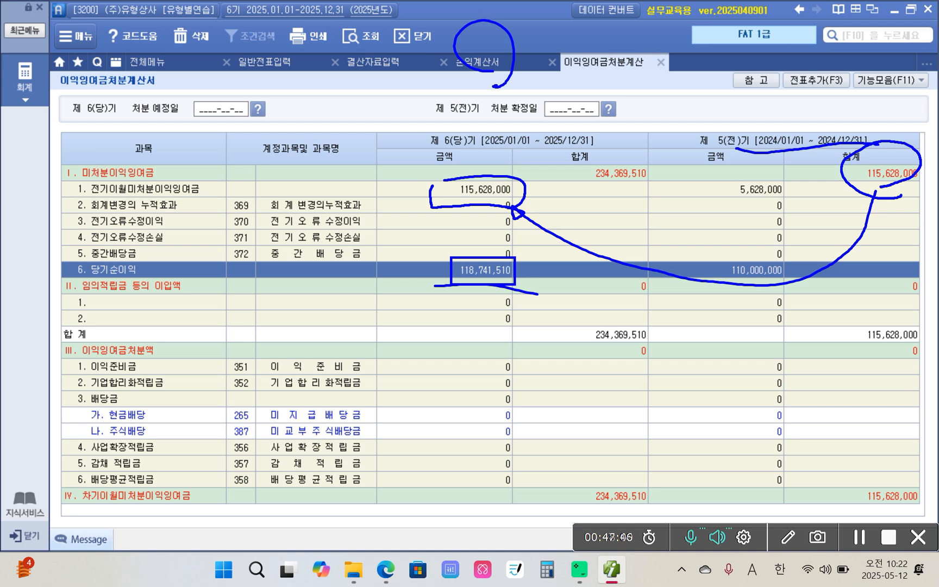
{"action": "mouse_move", "coordinate": [420, 192]}
{"action": "left_mouse_down"}
{"action": "mouse_move", "coordinate": [392, 213]}
{"action": "mouse_move", "coordinate": [446, 280]}
{"action": "left_mouse_up"}
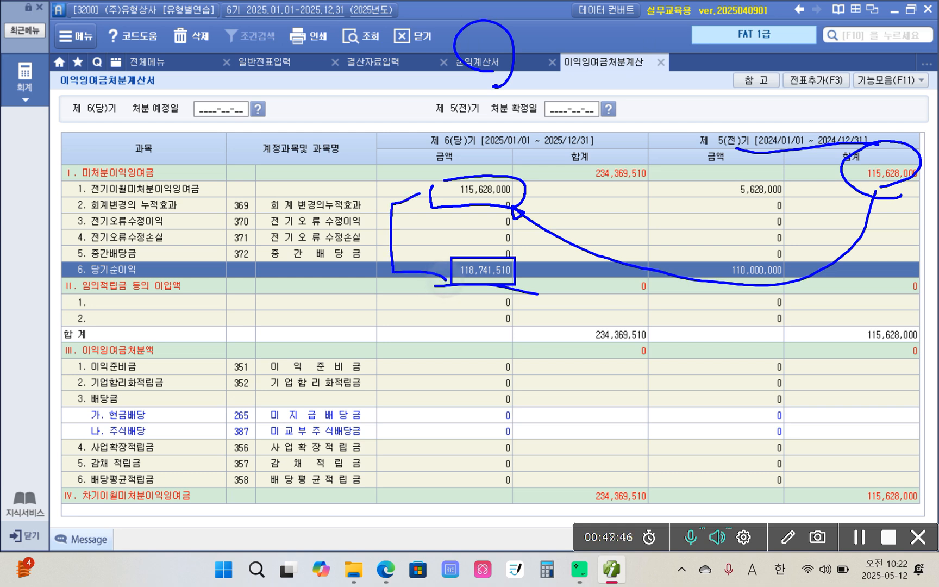
{"action": "mouse_move", "coordinate": [561, 155]}
{"action": "left_mouse_down"}
{"action": "mouse_move", "coordinate": [565, 189]}
{"action": "mouse_move", "coordinate": [666, 169]}
{"action": "mouse_move", "coordinate": [553, 147]}
{"action": "mouse_move", "coordinate": [600, 188]}
{"action": "mouse_move", "coordinate": [674, 160]}
{"action": "mouse_move", "coordinate": [557, 139]}
{"action": "mouse_move", "coordinate": [658, 204]}
{"action": "left_mouse_up"}
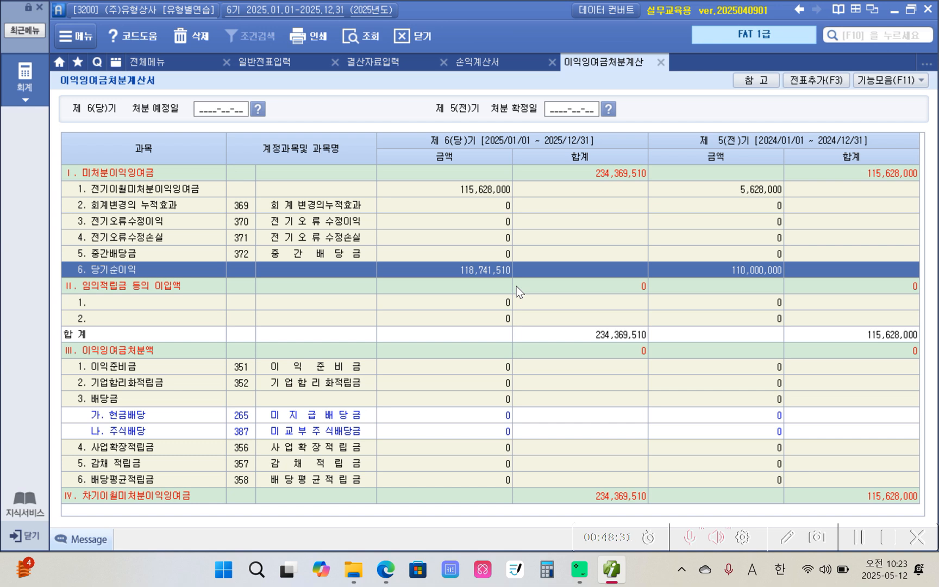
{"action": "key", "text": "ctrl+2"}
{"action": "mouse_move", "coordinate": [855, 91]}
{"action": "left_mouse_down"}
{"action": "mouse_move", "coordinate": [775, 91]}
{"action": "mouse_move", "coordinate": [817, 125]}
{"action": "mouse_move", "coordinate": [844, 119]}
{"action": "mouse_move", "coordinate": [828, 130]}
{"action": "left_mouse_up"}
{"action": "key", "text": "Escape"}
Set the 당기 처분 예정일 to 2026-02-26 and the 전기 처분 확정일 to 2025-02-26.
{"action": "left_click", "coordinate": [205, 110]}
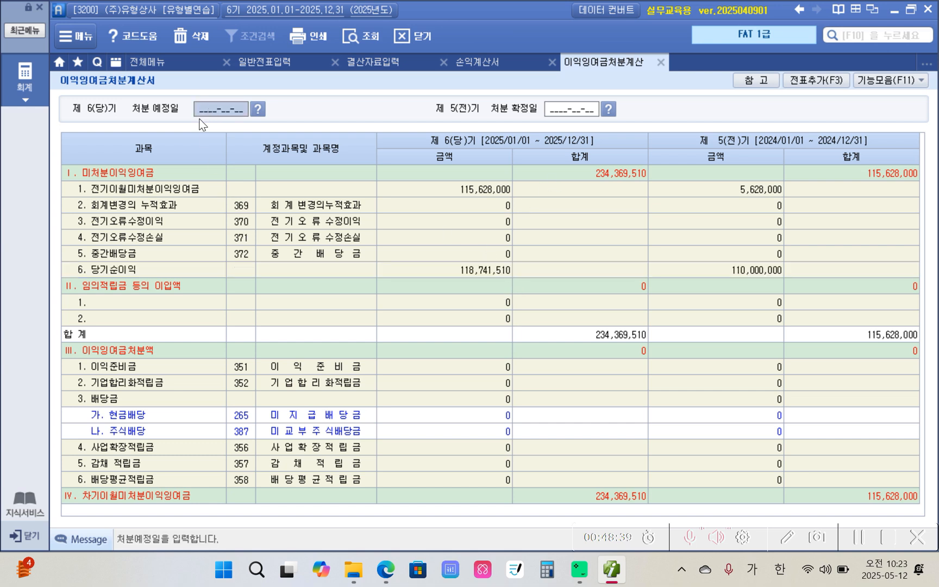
{"action": "left_click", "coordinate": [578, 112]}
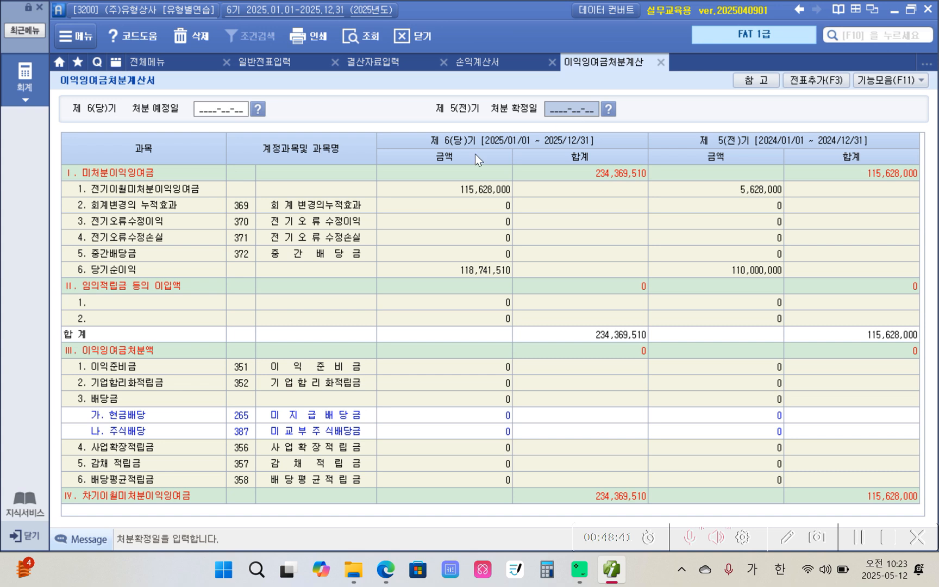
{"action": "left_click", "coordinate": [203, 112]}
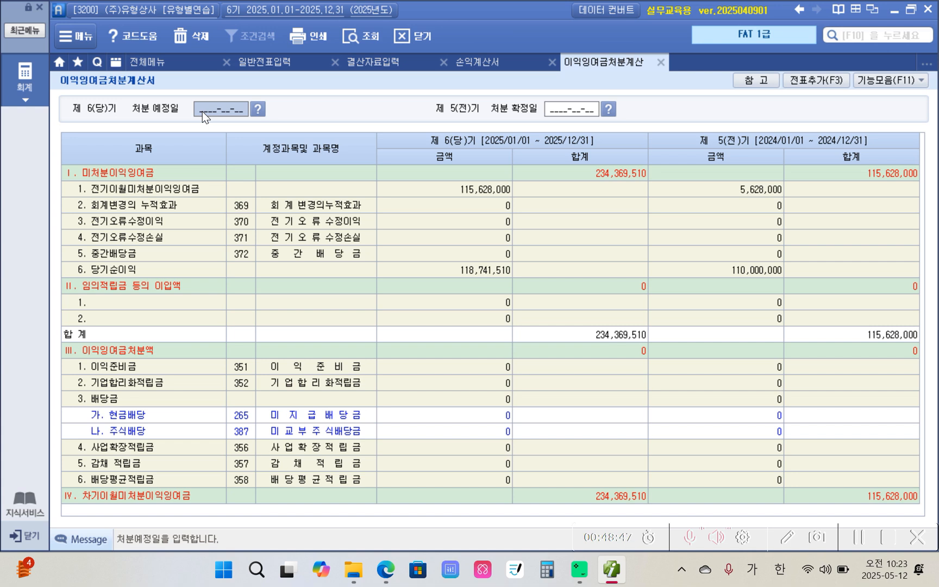
{"action": "left_click", "coordinate": [202, 112]}
{"action": "type", "text": "2026-02-26"}
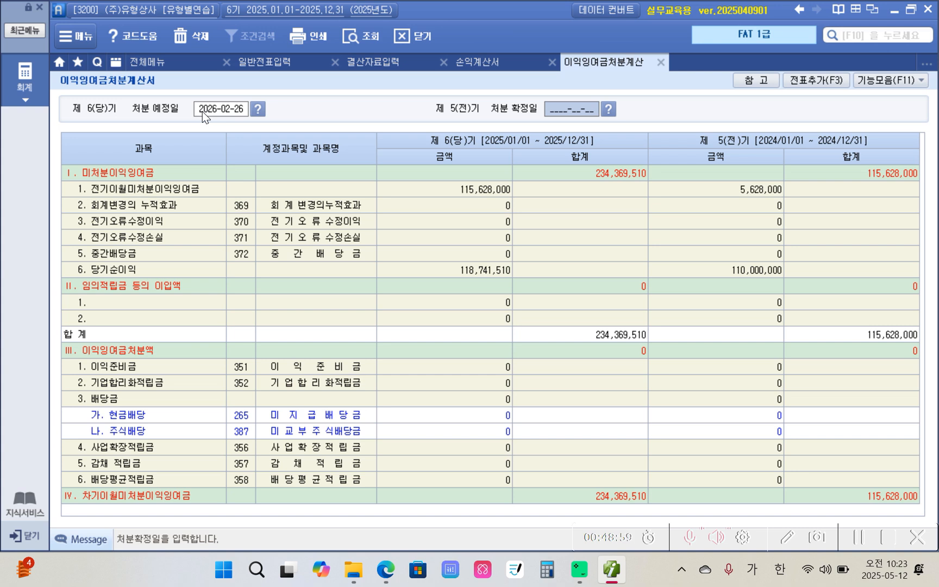
{"action": "type", "text": "2025-"}
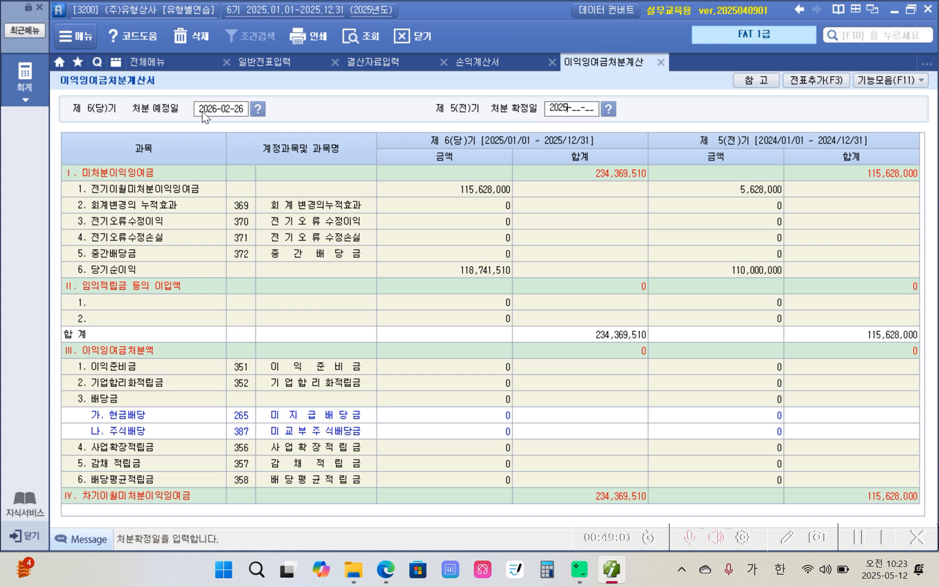
{"action": "type", "text": "02-26"}
{"action": "key", "text": "Return"}
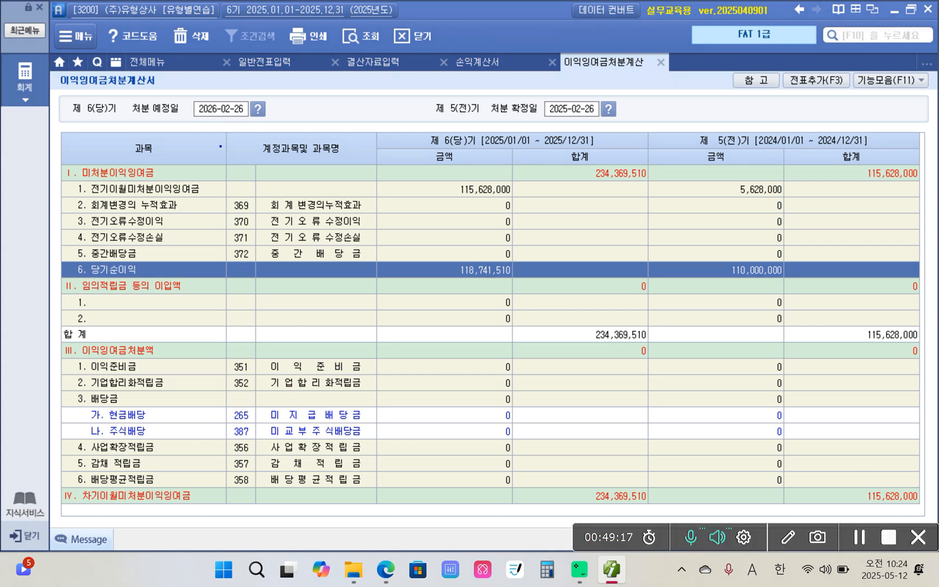
Add the 손익대체분개 to the general vouchers with 전표추가 in 이익잉여금처분계산서.
{"action": "mouse_move", "coordinate": [818, 128]}
{"action": "left_mouse_down"}
{"action": "mouse_move", "coordinate": [826, 52]}
{"action": "mouse_move", "coordinate": [768, 101]}
{"action": "mouse_move", "coordinate": [842, 109]}
{"action": "left_mouse_up"}
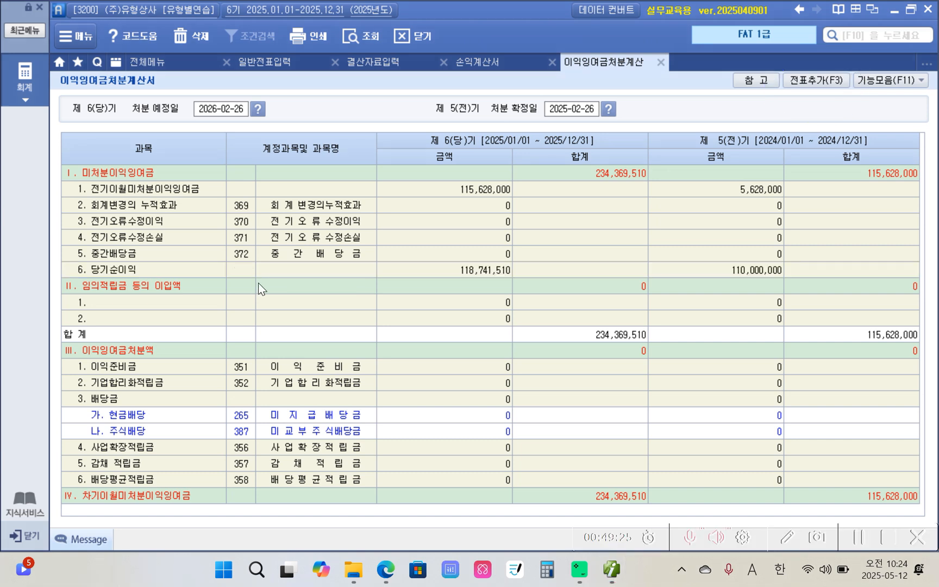
{"action": "left_click", "coordinate": [817, 80]}
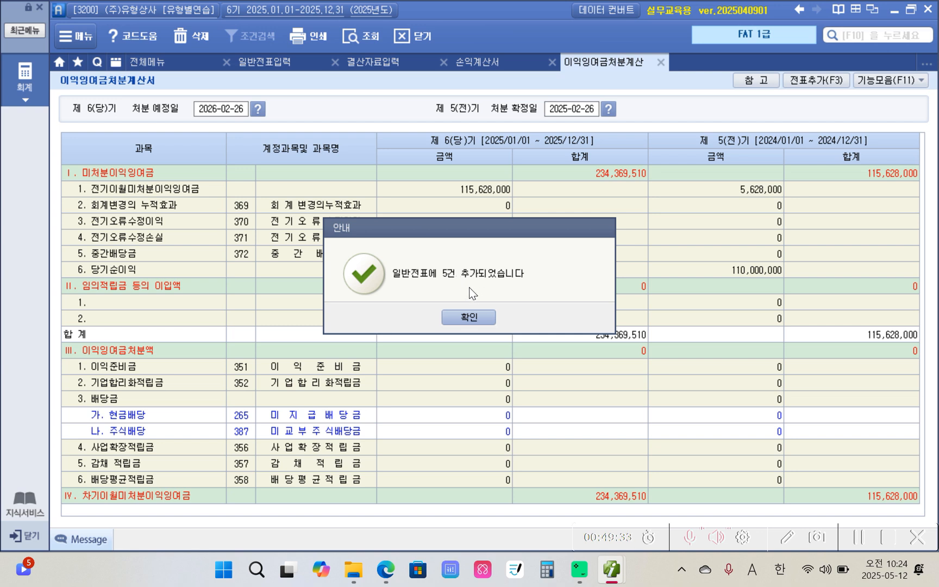
{"action": "left_click", "coordinate": [462, 317]}
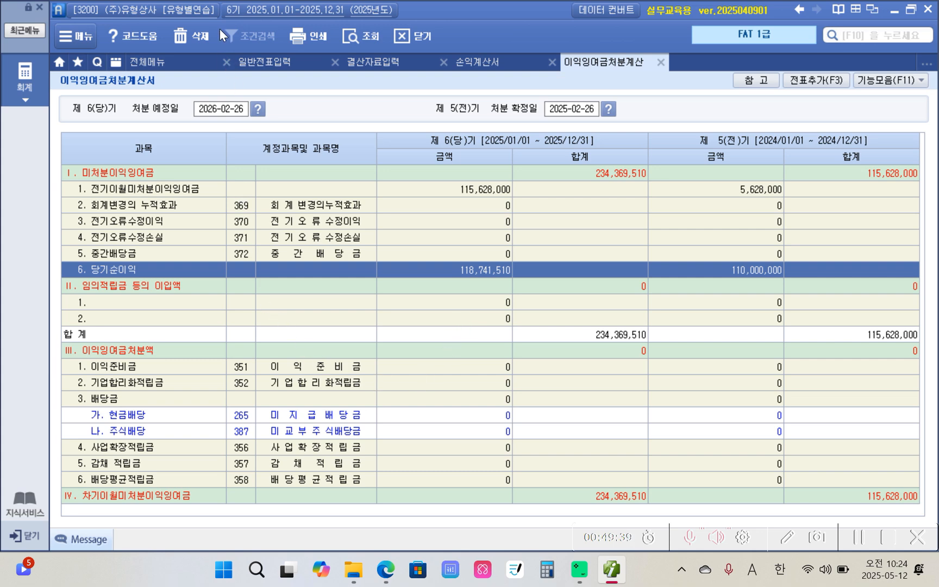
Reload the December 31 vouchers in 일반전표입력 and review the added entries back to voucher 00015.
{"action": "left_click", "coordinate": [256, 64]}
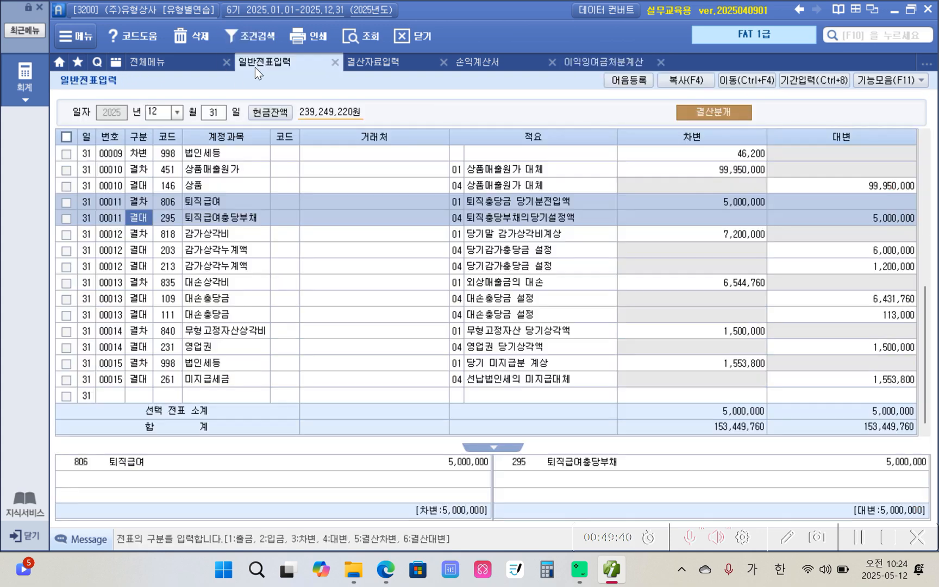
{"action": "left_click", "coordinate": [352, 29]}
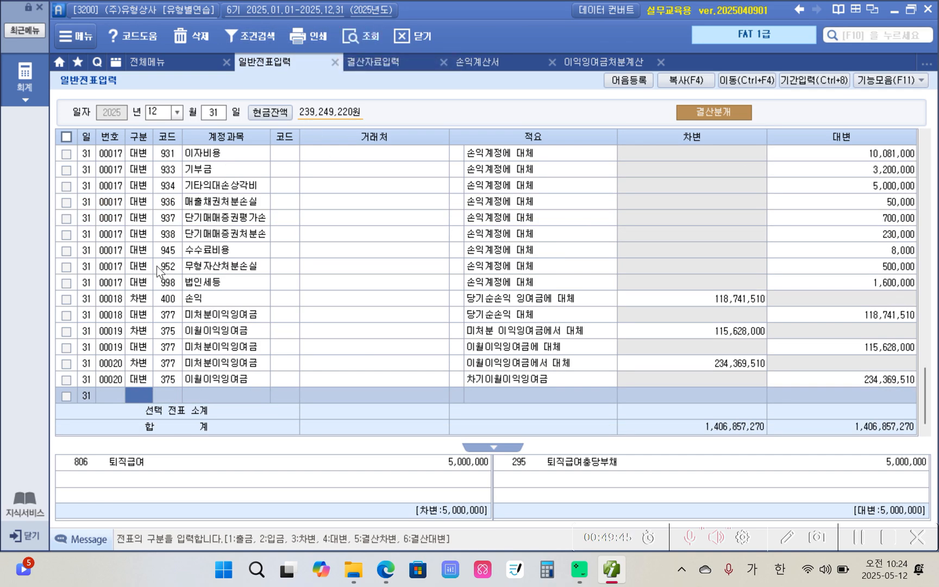
{"action": "scroll", "coordinate": [157, 266], "scroll_direction": "up", "scroll_amount": 10}
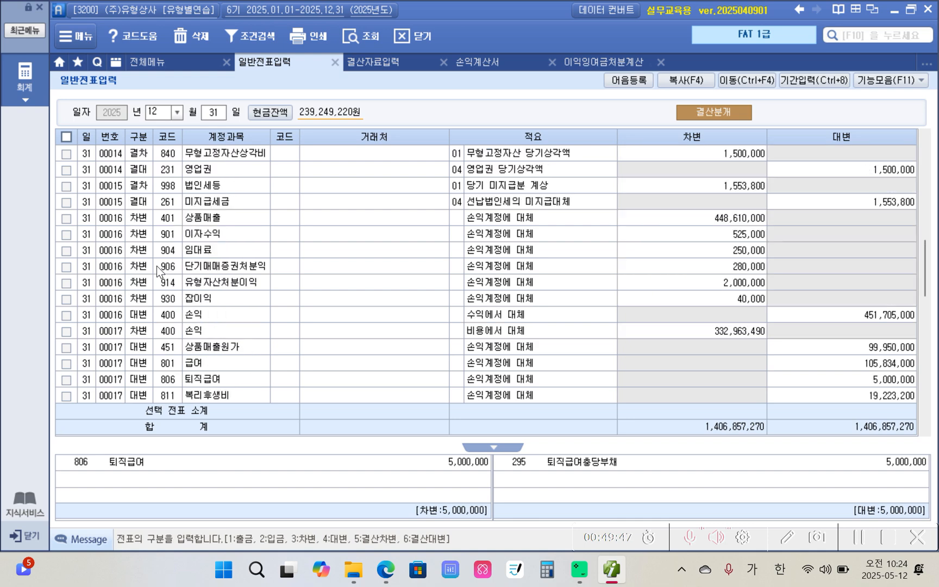
{"action": "scroll", "coordinate": [156, 265], "scroll_direction": "up", "scroll_amount": 3}
{"action": "left_click", "coordinate": [132, 333]}
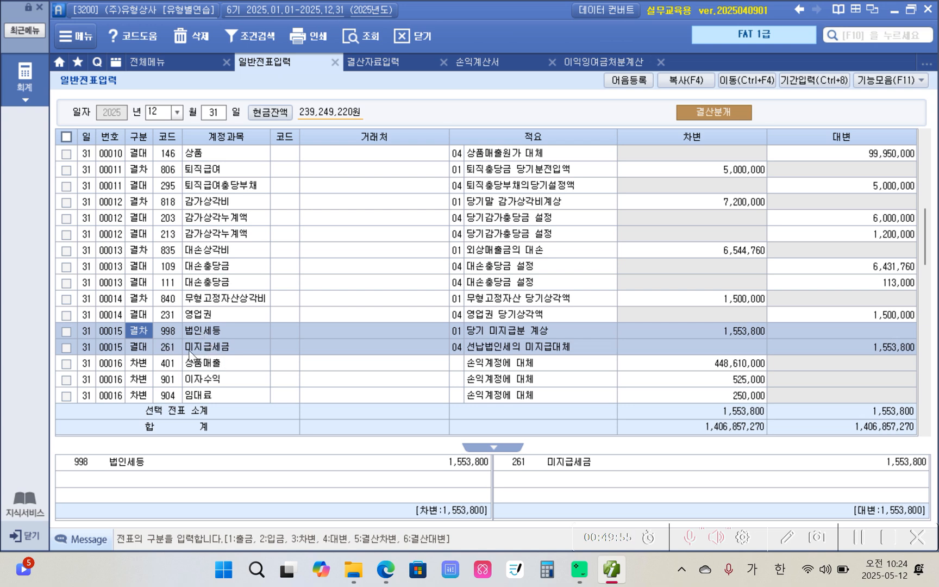
Examine voucher 00016, where the revenue accounts from 상품매출 to 잡이익 are transferred to 손익.
{"action": "left_click", "coordinate": [102, 370]}
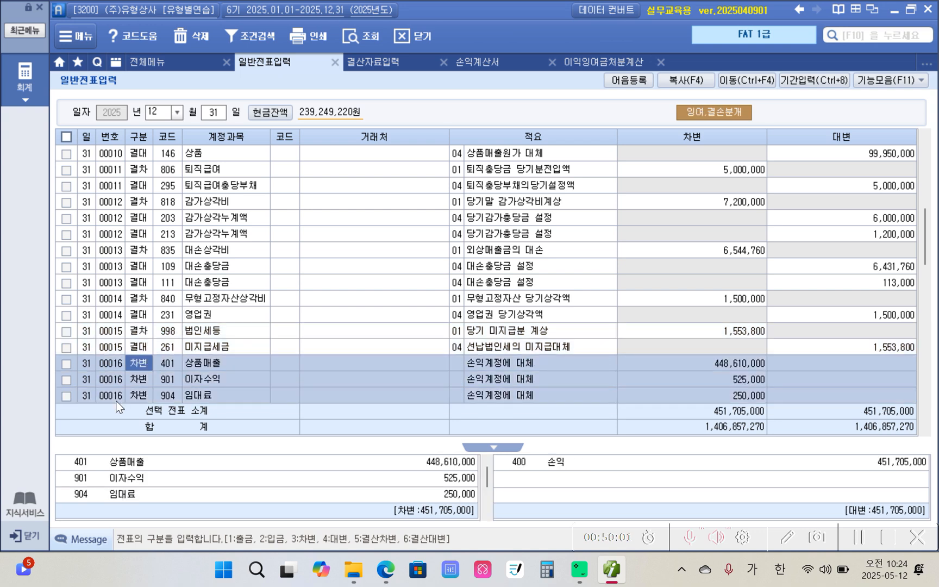
{"action": "scroll", "coordinate": [135, 390], "scroll_direction": "down", "scroll_amount": 3}
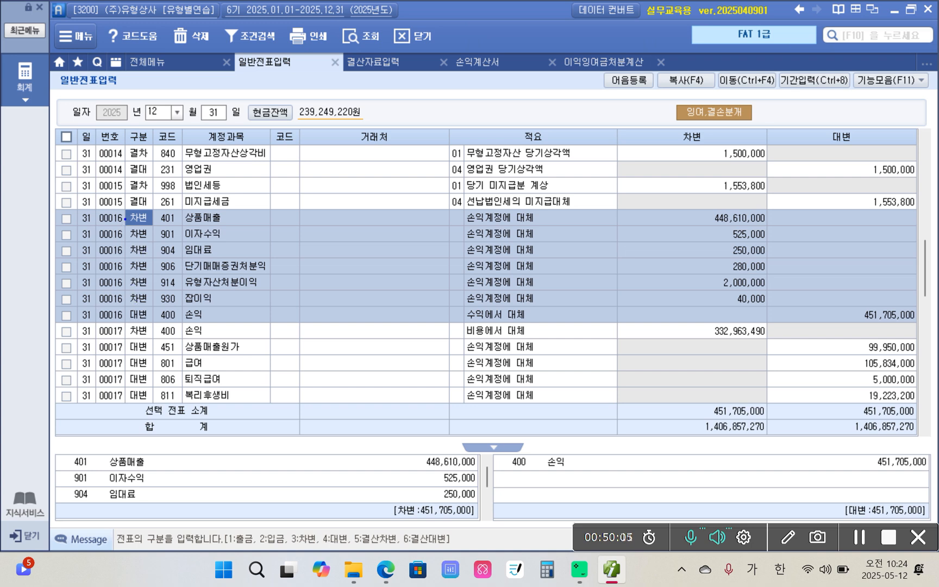
{"action": "mouse_move", "coordinate": [123, 209]}
{"action": "left_mouse_down"}
{"action": "mouse_move", "coordinate": [153, 304]}
{"action": "mouse_move", "coordinate": [291, 306]}
{"action": "mouse_move", "coordinate": [272, 303]}
{"action": "left_mouse_up"}
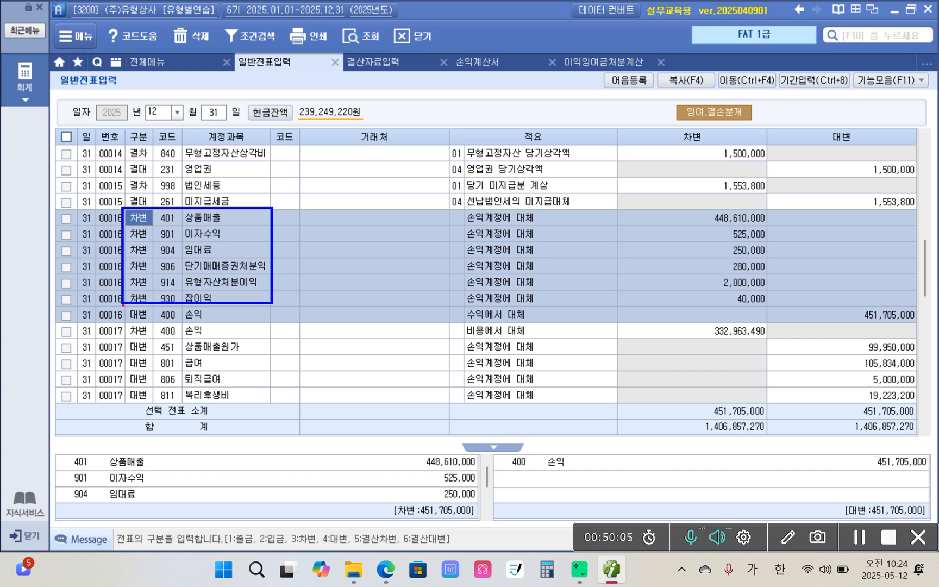
Compare the 손익 credit line of voucher 00016 with its revenue debit lines, including their 적요 and amounts.
{"action": "left_click_drag", "start_coordinate": [123, 305], "coordinate": [268, 324]}
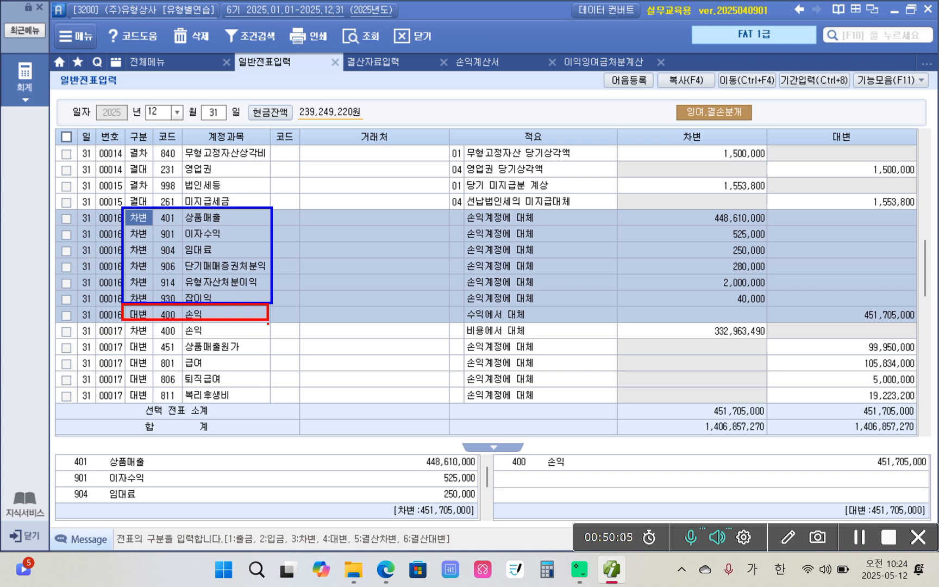
{"action": "mouse_move", "coordinate": [277, 207]}
{"action": "left_mouse_down"}
{"action": "mouse_move", "coordinate": [291, 282]}
{"action": "mouse_move", "coordinate": [277, 299]}
{"action": "mouse_move", "coordinate": [283, 228]}
{"action": "mouse_move", "coordinate": [276, 298]}
{"action": "left_mouse_up"}
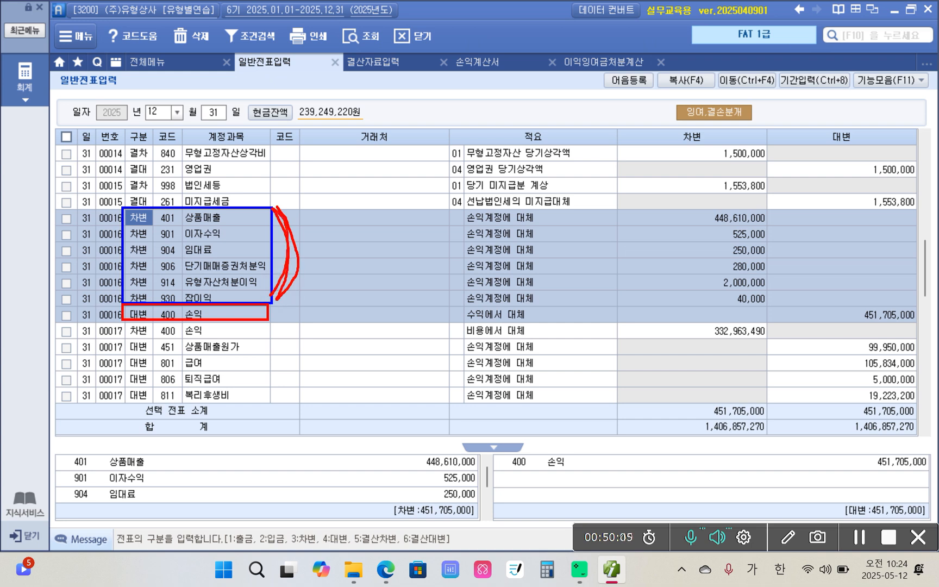
{"action": "left_click_drag", "start_coordinate": [457, 228], "coordinate": [538, 223]}
{"action": "mouse_move", "coordinate": [616, 195]}
{"action": "left_mouse_down"}
{"action": "mouse_move", "coordinate": [614, 259]}
{"action": "mouse_move", "coordinate": [630, 328]}
{"action": "mouse_move", "coordinate": [728, 325]}
{"action": "left_mouse_up"}
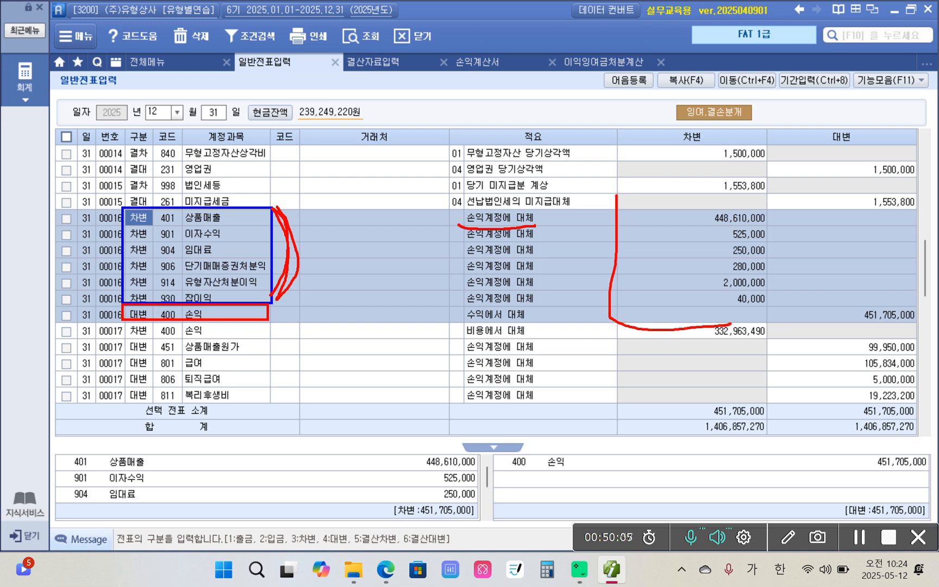
{"action": "key", "text": "ctrl+z"}
{"action": "mouse_move", "coordinate": [614, 209]}
{"action": "left_mouse_down"}
{"action": "mouse_move", "coordinate": [644, 303]}
{"action": "mouse_move", "coordinate": [772, 307]}
{"action": "mouse_move", "coordinate": [778, 215]}
{"action": "mouse_move", "coordinate": [621, 206]}
{"action": "left_mouse_up"}
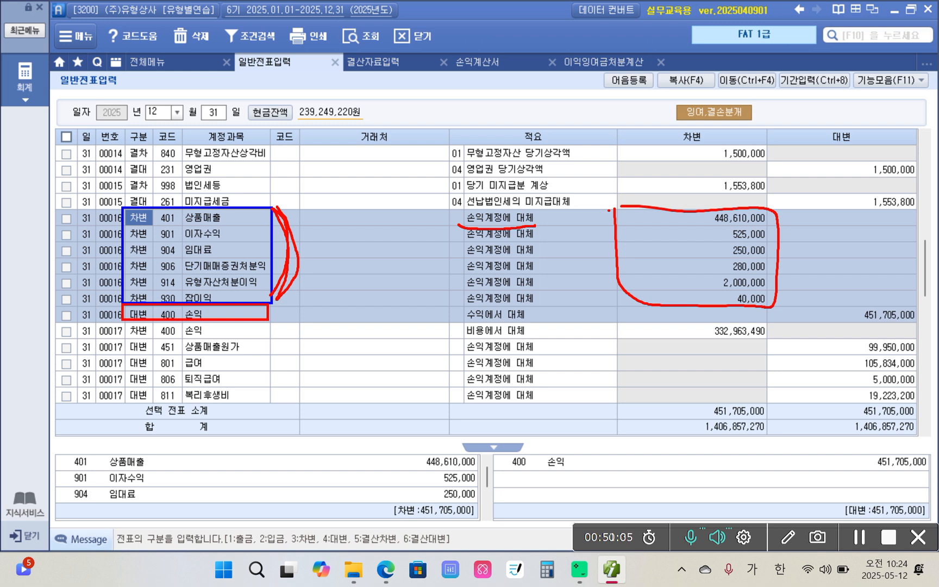
{"action": "mouse_move", "coordinate": [835, 305]}
{"action": "left_mouse_down"}
{"action": "mouse_move", "coordinate": [904, 330]}
{"action": "mouse_move", "coordinate": [924, 310]}
{"action": "mouse_move", "coordinate": [870, 303]}
{"action": "left_mouse_up"}
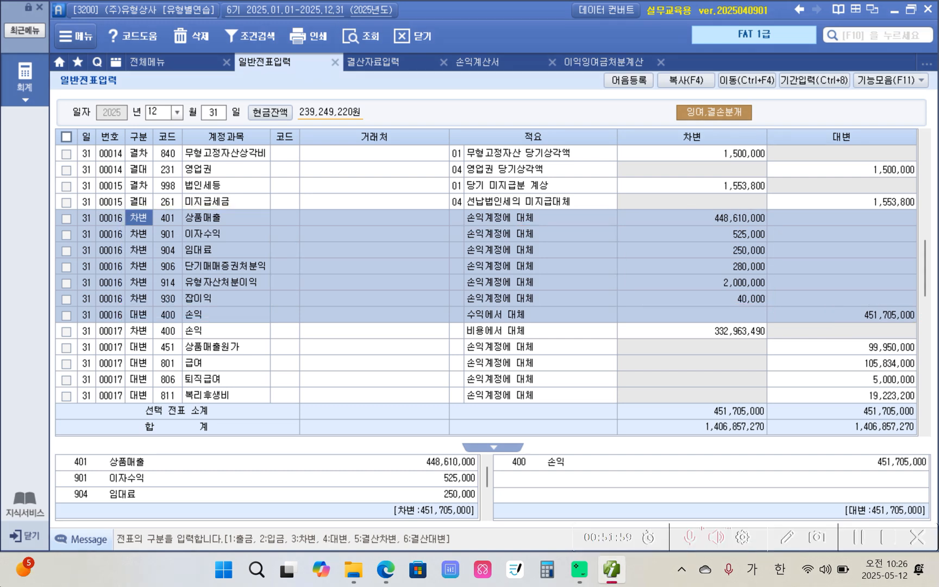
Select voucher 00017 and browse its expense entries from 상품매출원가 to 법인세등.
{"action": "left_click", "coordinate": [211, 363]}
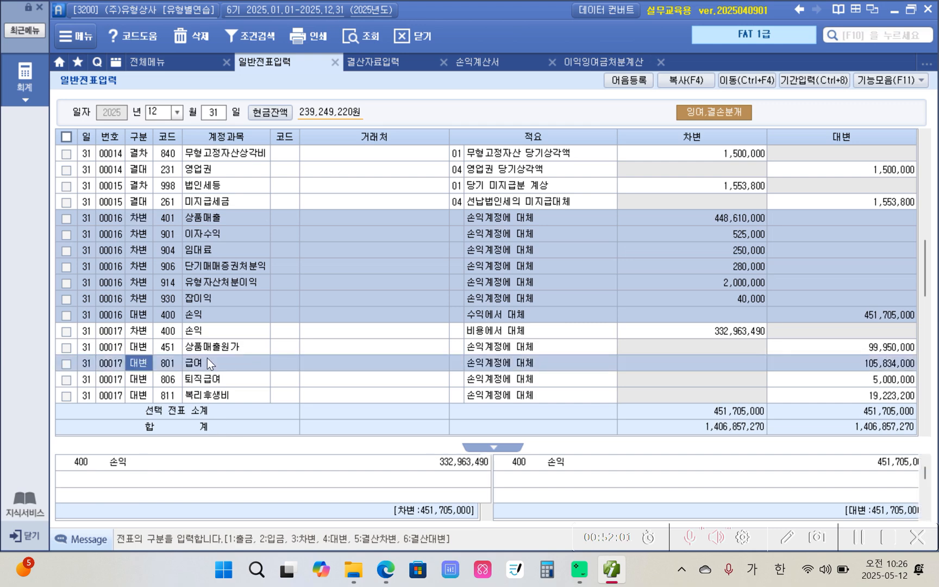
{"action": "scroll", "coordinate": [217, 354], "scroll_direction": "down", "scroll_amount": 8}
{"action": "scroll", "coordinate": [219, 352], "scroll_direction": "down", "scroll_amount": 3}
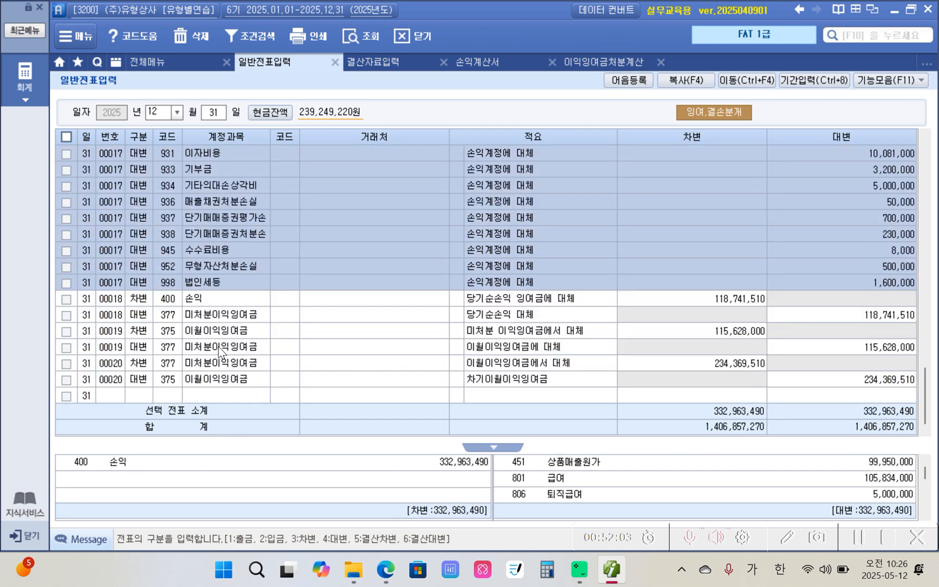
{"action": "scroll", "coordinate": [219, 352], "scroll_direction": "up", "scroll_amount": 9}
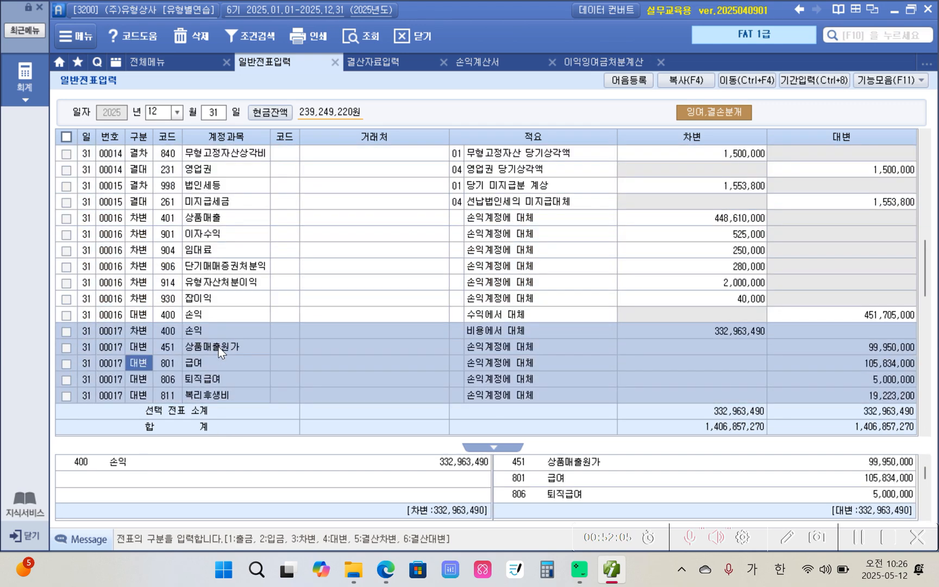
{"action": "scroll", "coordinate": [219, 352], "scroll_direction": "down", "scroll_amount": 3}
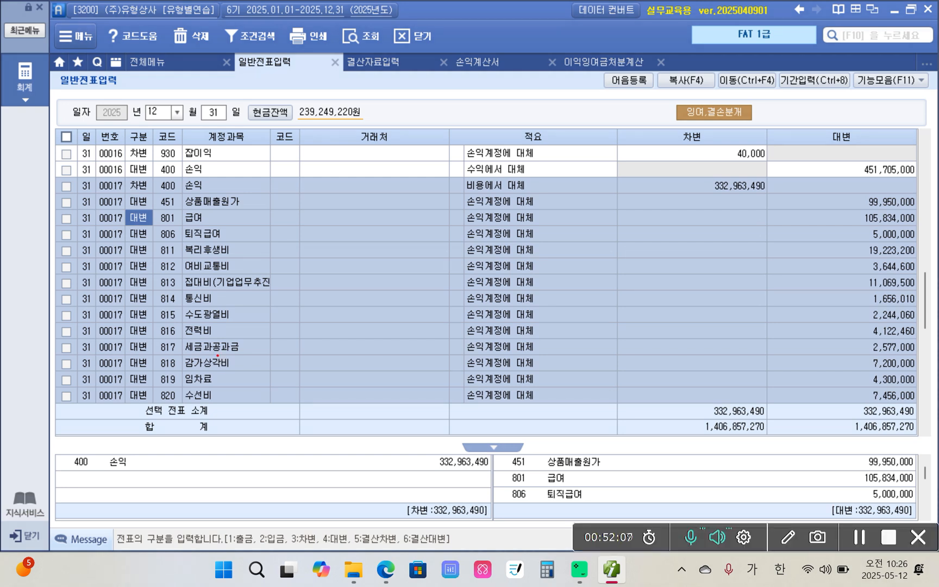
Examine voucher 00017's 손익 debit line and the expense accounts credited from 상품매출원가 to 수선비.
{"action": "mouse_move", "coordinate": [120, 174]}
{"action": "left_mouse_down"}
{"action": "mouse_move", "coordinate": [120, 184]}
{"action": "mouse_move", "coordinate": [145, 193]}
{"action": "mouse_move", "coordinate": [277, 193]}
{"action": "mouse_move", "coordinate": [232, 170]}
{"action": "mouse_move", "coordinate": [122, 170]}
{"action": "mouse_move", "coordinate": [120, 381]}
{"action": "mouse_move", "coordinate": [129, 417]}
{"action": "left_mouse_up"}
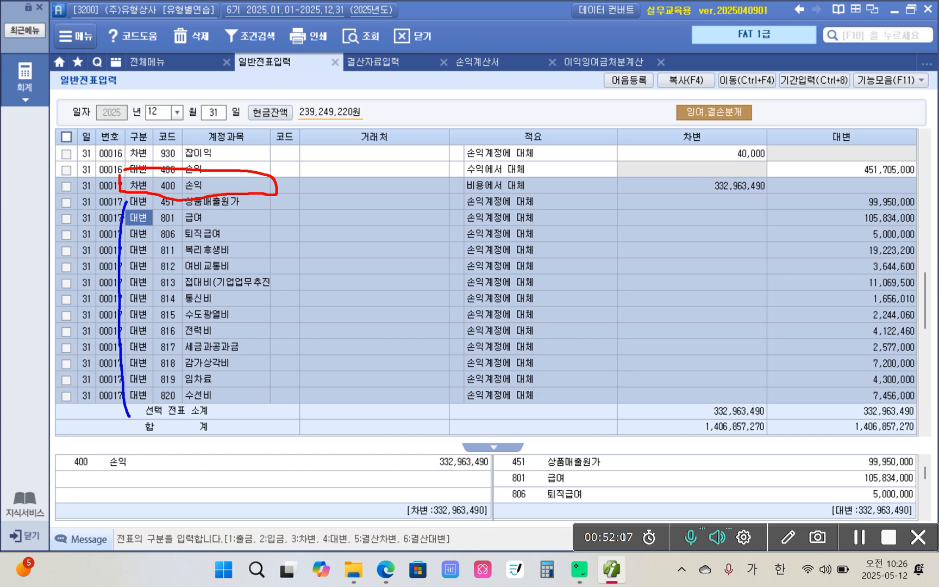
{"action": "mouse_move", "coordinate": [123, 209]}
{"action": "left_mouse_down"}
{"action": "mouse_move", "coordinate": [163, 196]}
{"action": "mouse_move", "coordinate": [260, 199]}
{"action": "mouse_move", "coordinate": [278, 262]}
{"action": "mouse_move", "coordinate": [272, 420]}
{"action": "left_mouse_up"}
{"action": "mouse_move", "coordinate": [187, 420]}
{"action": "left_mouse_down"}
{"action": "mouse_move", "coordinate": [183, 471]}
{"action": "mouse_move", "coordinate": [194, 471]}
{"action": "left_mouse_up"}
{"action": "left_click", "coordinate": [188, 452]}
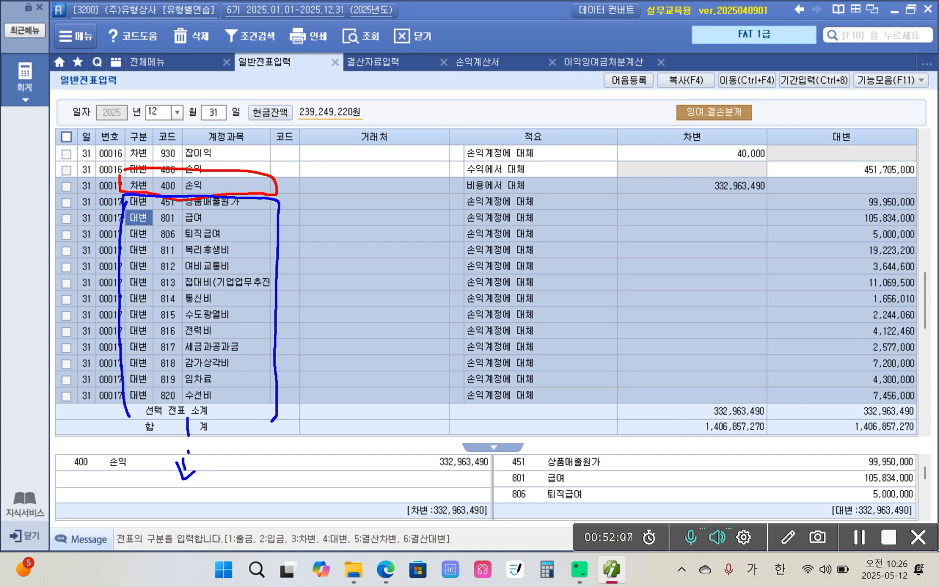
{"action": "left_click_drag", "start_coordinate": [291, 302], "coordinate": [292, 337]}
{"action": "left_click_drag", "start_coordinate": [307, 303], "coordinate": [303, 331]}
{"action": "mouse_move", "coordinate": [319, 300]}
{"action": "left_mouse_down"}
{"action": "mouse_move", "coordinate": [314, 360]}
{"action": "mouse_move", "coordinate": [336, 295]}
{"action": "mouse_move", "coordinate": [326, 330]}
{"action": "left_mouse_up"}
{"action": "left_click_drag", "start_coordinate": [320, 341], "coordinate": [353, 337]}
{"action": "left_click_drag", "start_coordinate": [341, 354], "coordinate": [339, 355]}
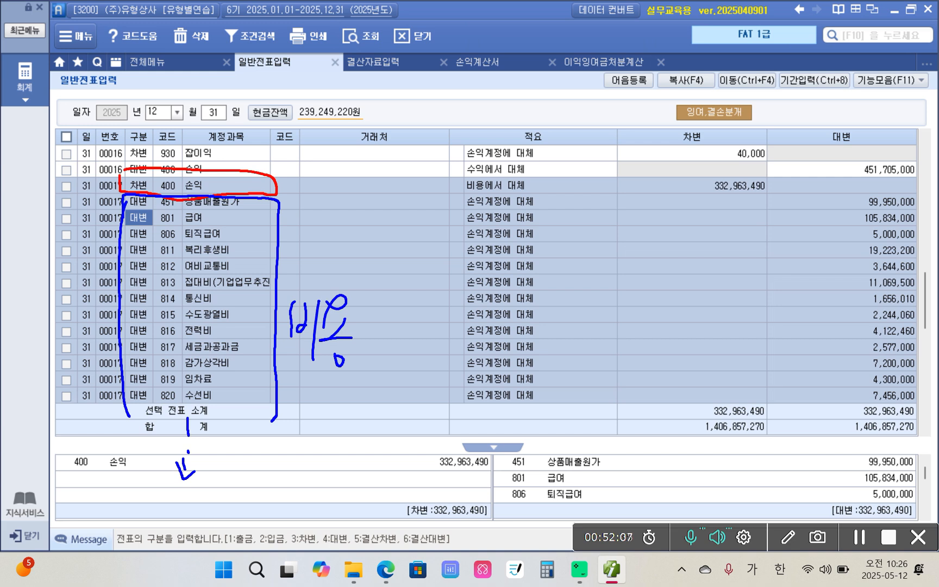
Compare voucher 00017's credited expense amounts with its 손익 debit, and that debit with the 손익 credit of voucher 00016.
{"action": "mouse_move", "coordinate": [851, 194]}
{"action": "left_mouse_down"}
{"action": "mouse_move", "coordinate": [832, 414]}
{"action": "mouse_move", "coordinate": [894, 434]}
{"action": "mouse_move", "coordinate": [896, 190]}
{"action": "mouse_move", "coordinate": [934, 390]}
{"action": "mouse_move", "coordinate": [860, 405]}
{"action": "left_mouse_up"}
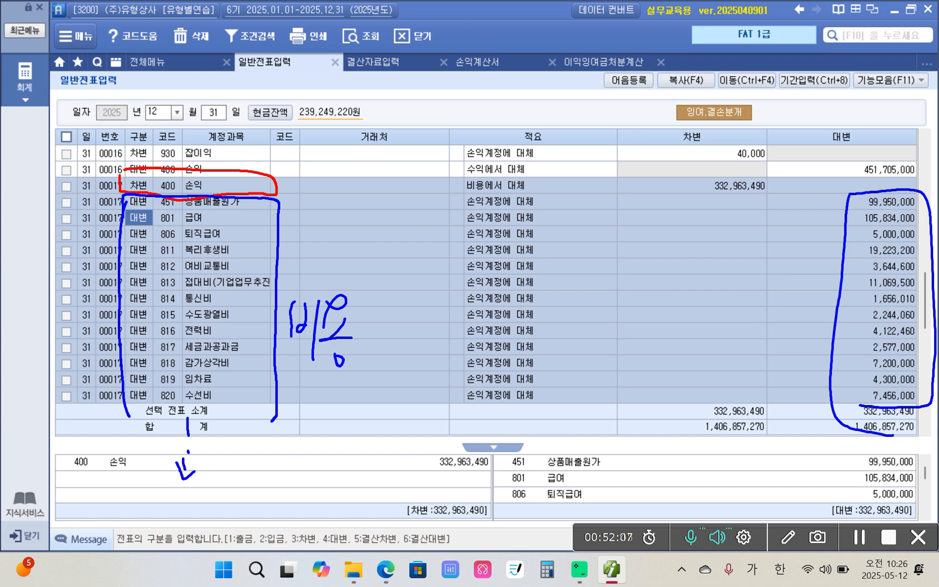
{"action": "mouse_move", "coordinate": [279, 173]}
{"action": "left_mouse_down"}
{"action": "mouse_move", "coordinate": [285, 191]}
{"action": "mouse_move", "coordinate": [305, 172]}
{"action": "left_mouse_up"}
{"action": "left_click_drag", "start_coordinate": [459, 192], "coordinate": [538, 189]}
{"action": "mouse_move", "coordinate": [617, 174]}
{"action": "left_mouse_down"}
{"action": "mouse_move", "coordinate": [749, 202]}
{"action": "mouse_move", "coordinate": [726, 174]}
{"action": "mouse_move", "coordinate": [625, 178]}
{"action": "left_mouse_up"}
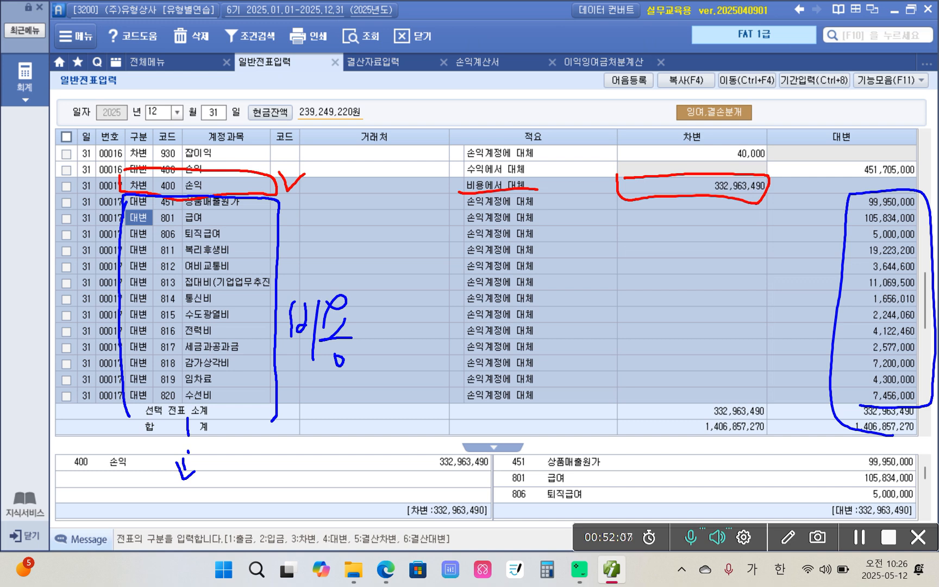
{"action": "mouse_move", "coordinate": [781, 153]}
{"action": "left_mouse_down"}
{"action": "mouse_move", "coordinate": [820, 179]}
{"action": "mouse_move", "coordinate": [923, 168]}
{"action": "mouse_move", "coordinate": [792, 152]}
{"action": "left_mouse_up"}
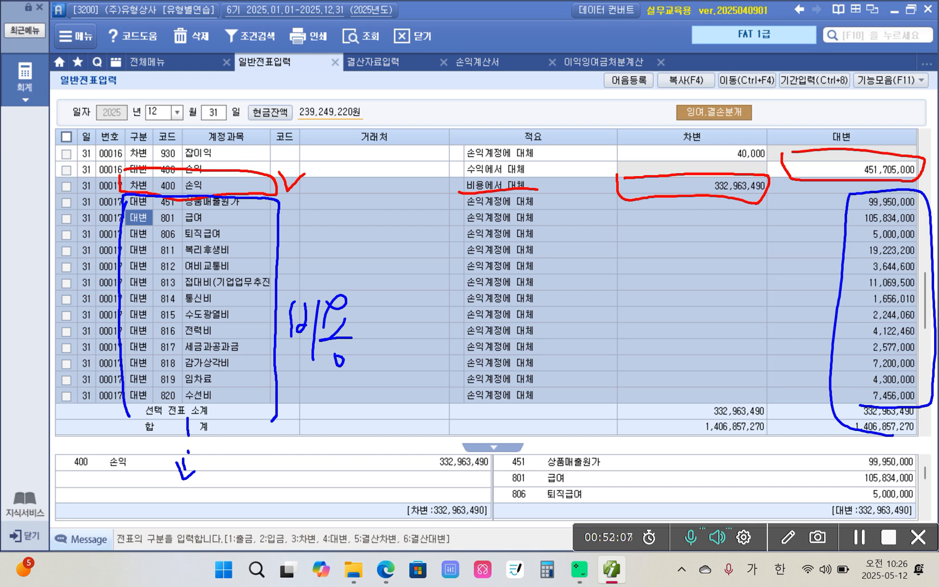
{"action": "mouse_move", "coordinate": [609, 179]}
{"action": "left_mouse_down"}
{"action": "mouse_move", "coordinate": [613, 202]}
{"action": "mouse_move", "coordinate": [753, 204]}
{"action": "mouse_move", "coordinate": [669, 168]}
{"action": "left_mouse_up"}
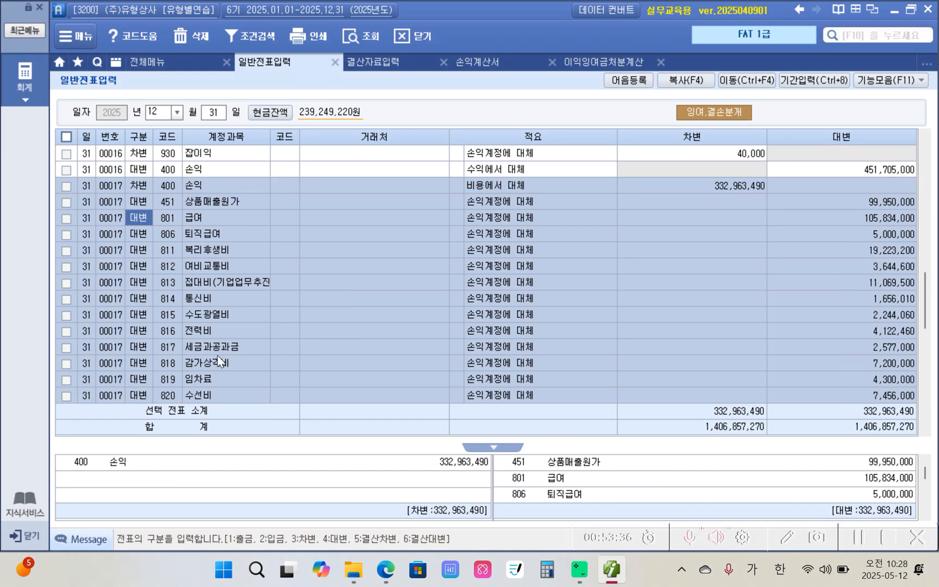
Select voucher 00018 and examine the transfer of 당기순손익 from 손익 to 미처분이익잉여금.
{"action": "left_click", "coordinate": [207, 288]}
{"action": "scroll", "coordinate": [207, 288], "scroll_direction": "down", "scroll_amount": 10}
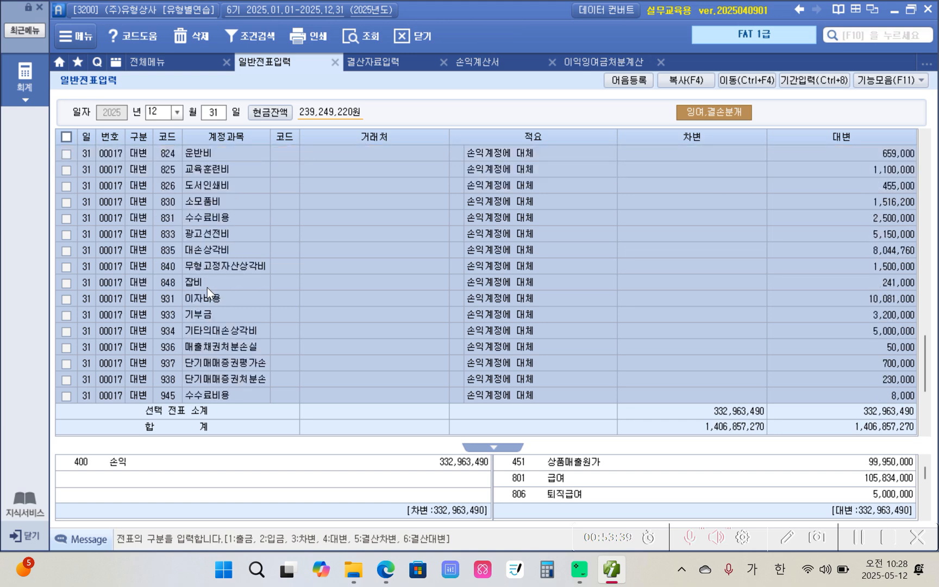
{"action": "left_click", "coordinate": [113, 309]}
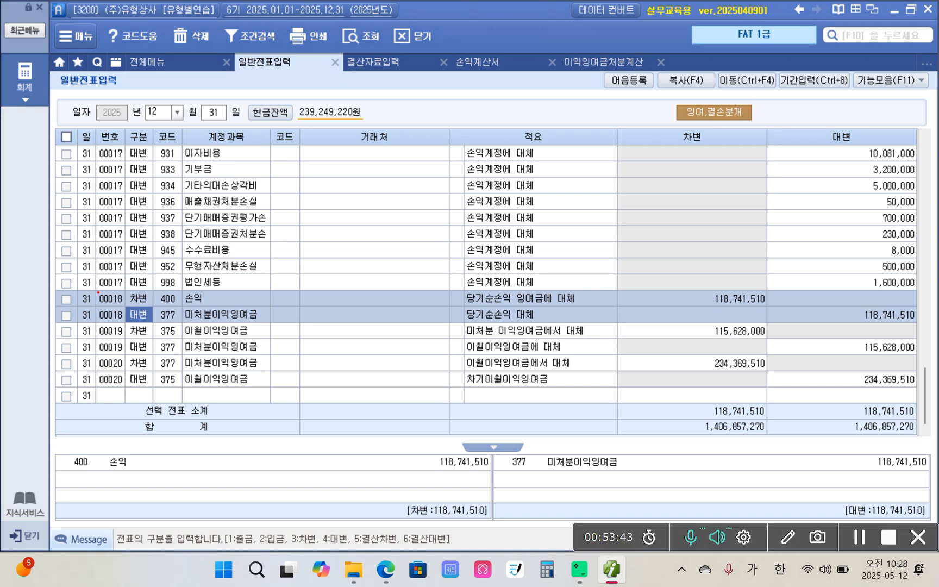
{"action": "mouse_move", "coordinate": [62, 286]}
{"action": "left_mouse_down"}
{"action": "mouse_move", "coordinate": [167, 321]}
{"action": "mouse_move", "coordinate": [920, 325]}
{"action": "left_mouse_up"}
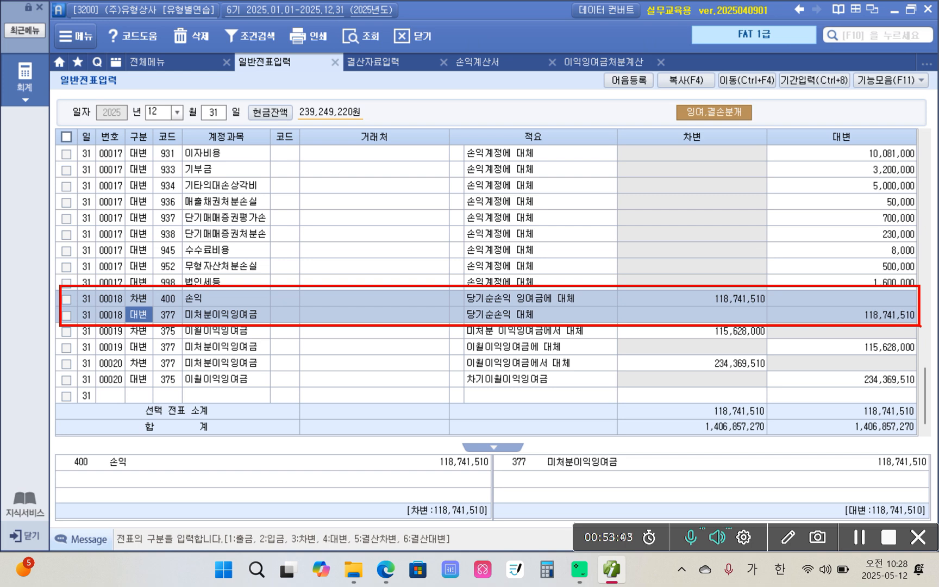
{"action": "mouse_move", "coordinate": [466, 308]}
{"action": "left_mouse_down"}
{"action": "mouse_move", "coordinate": [511, 307]}
{"action": "mouse_move", "coordinate": [523, 287]}
{"action": "mouse_move", "coordinate": [561, 315]}
{"action": "left_mouse_up"}
{"action": "left_click_drag", "start_coordinate": [681, 307], "coordinate": [771, 306]}
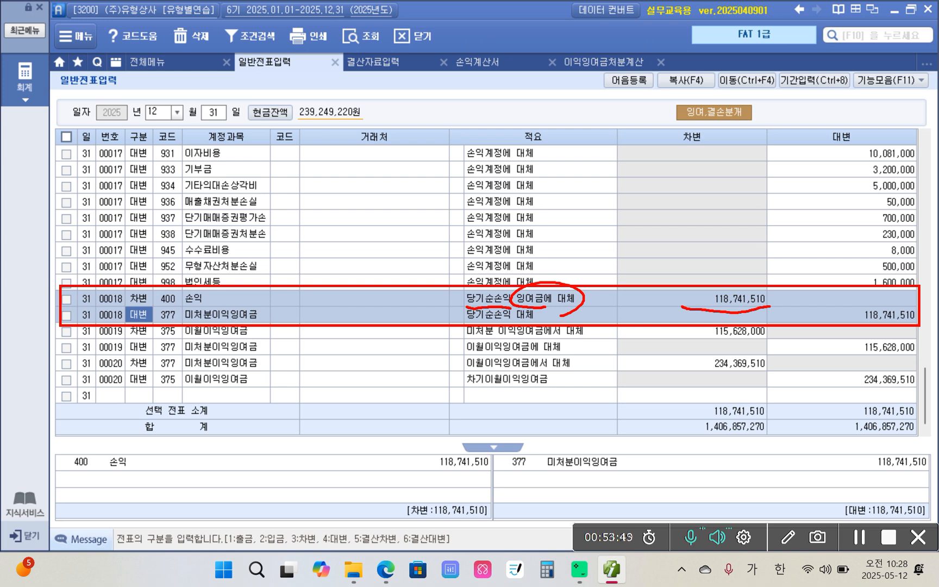
{"action": "mouse_move", "coordinate": [853, 320]}
{"action": "left_mouse_down"}
{"action": "mouse_move", "coordinate": [919, 311]}
{"action": "mouse_move", "coordinate": [859, 320]}
{"action": "left_mouse_up"}
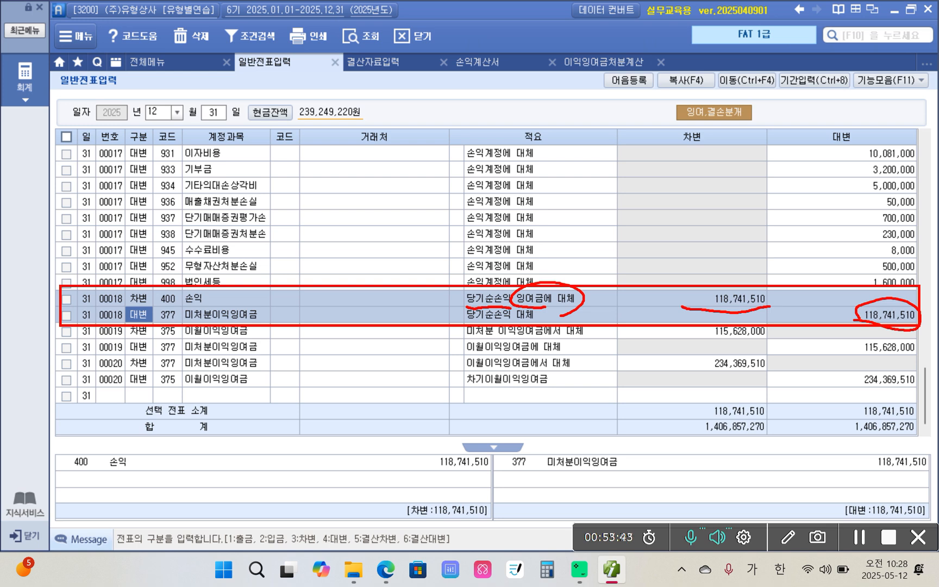
{"action": "mouse_move", "coordinate": [50, 336]}
{"action": "left_mouse_down"}
{"action": "mouse_move", "coordinate": [31, 304]}
{"action": "mouse_move", "coordinate": [58, 296]}
{"action": "mouse_move", "coordinate": [37, 306]}
{"action": "left_mouse_up"}
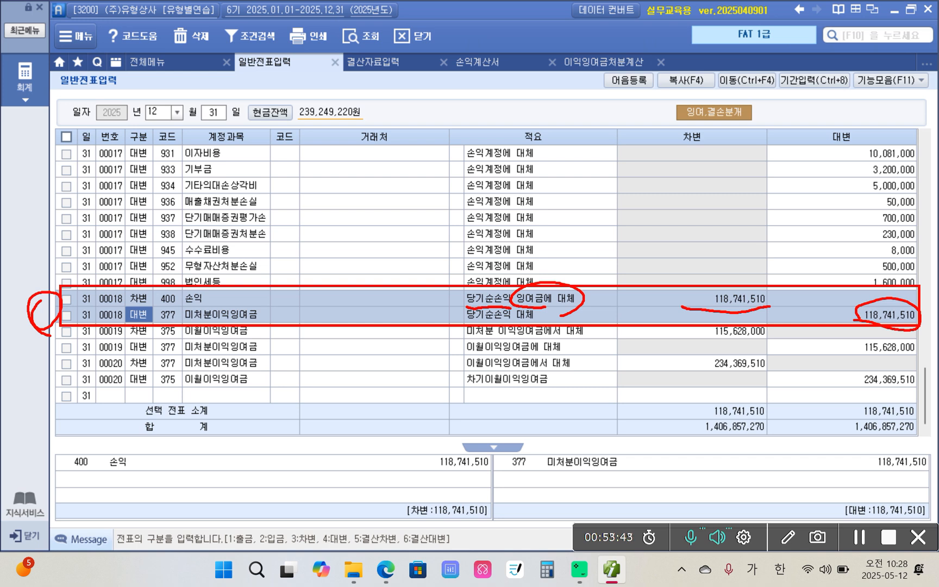
{"action": "left_click_drag", "start_coordinate": [34, 318], "coordinate": [50, 305]}
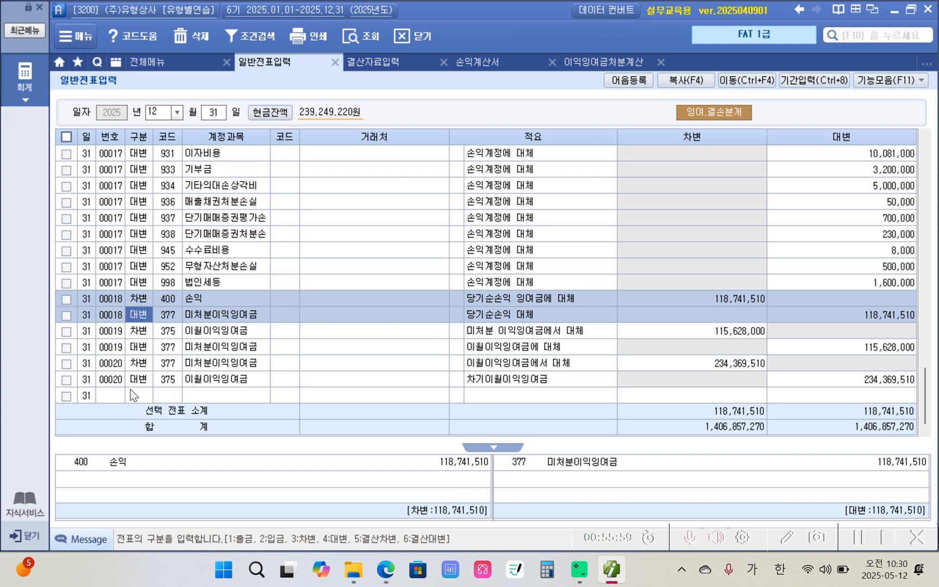
Select voucher 00019 and check its 차변 and 대변 amounts.
{"action": "left_click", "coordinate": [117, 336]}
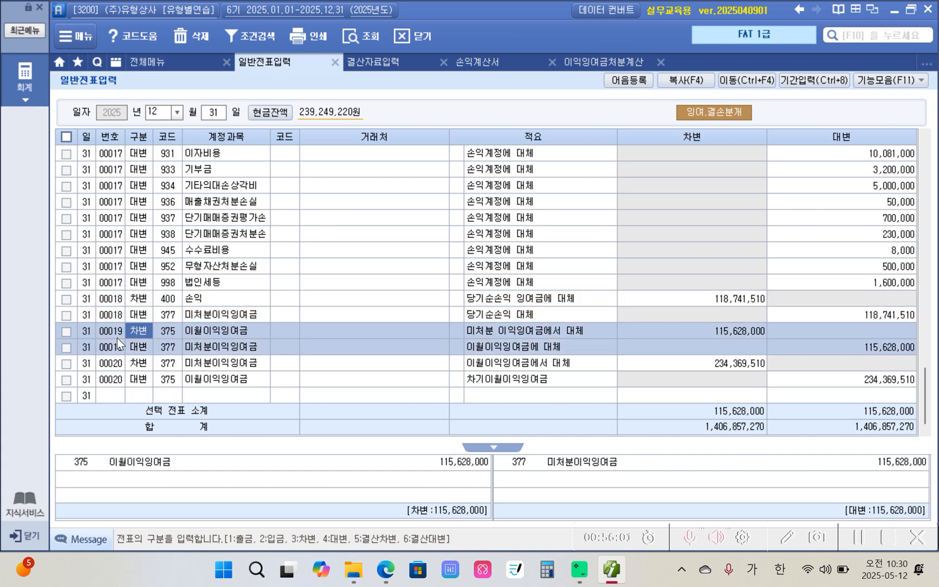
{"action": "left_click", "coordinate": [115, 375]}
{"action": "left_click", "coordinate": [116, 336]}
{"action": "left_click", "coordinate": [864, 351]}
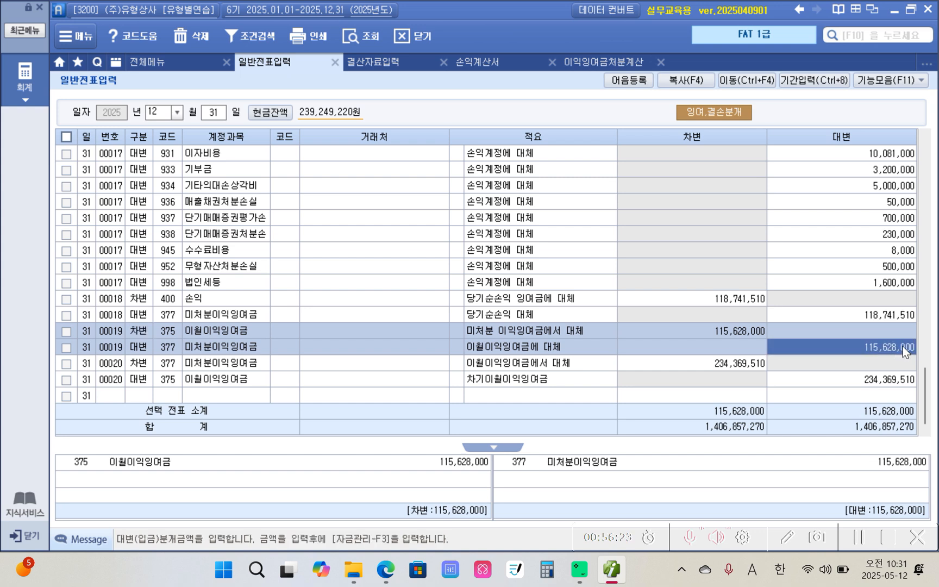
{"action": "left_click", "coordinate": [724, 333]}
{"action": "left_click", "coordinate": [143, 330]}
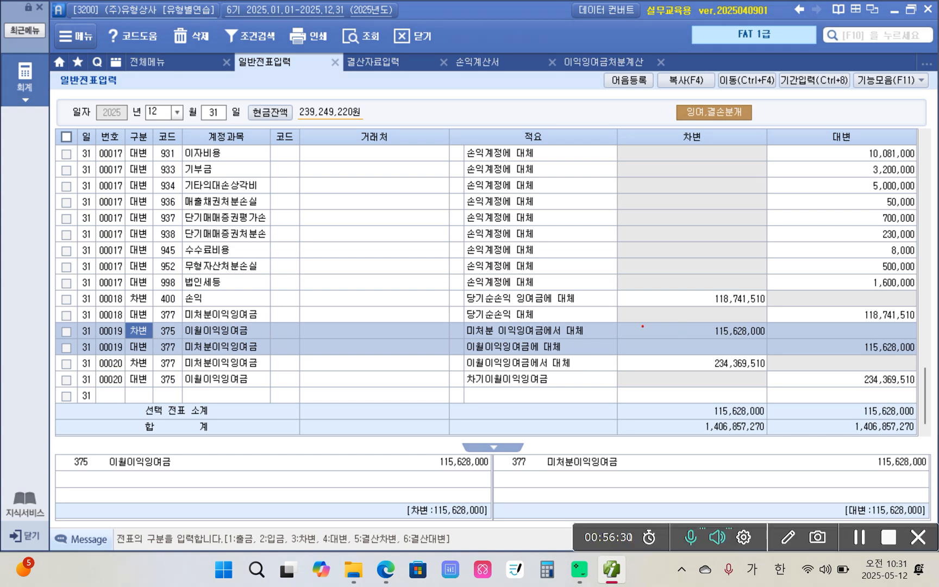
Examine voucher 00019's transfer from 이월이익잉여금 to 미처분이익잉여금 together with the 미처분이익잉여금 credit of voucher 00018.
{"action": "left_click_drag", "start_coordinate": [613, 319], "coordinate": [767, 343]}
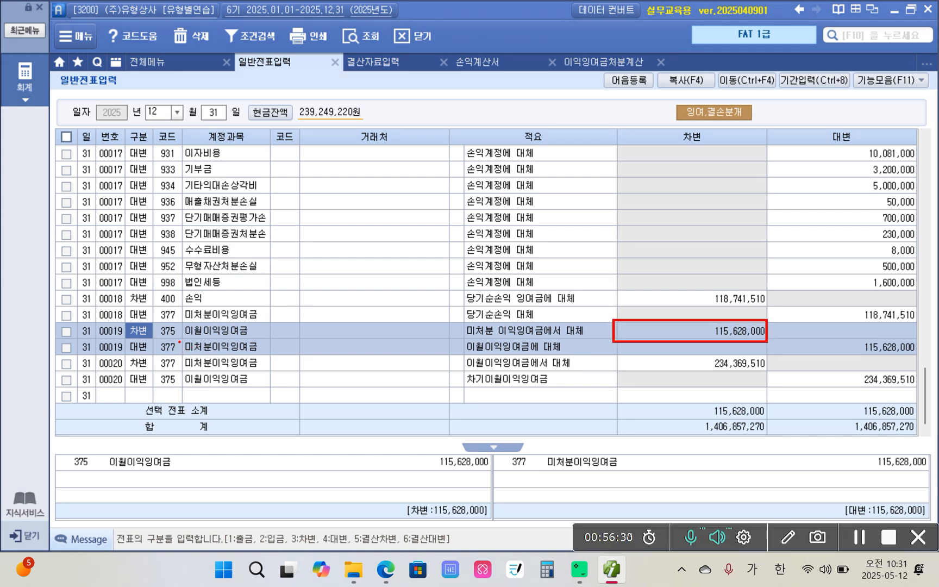
{"action": "mouse_move", "coordinate": [90, 338]}
{"action": "left_mouse_down"}
{"action": "mouse_move", "coordinate": [270, 335]}
{"action": "mouse_move", "coordinate": [162, 317]}
{"action": "mouse_move", "coordinate": [87, 325]}
{"action": "left_mouse_up"}
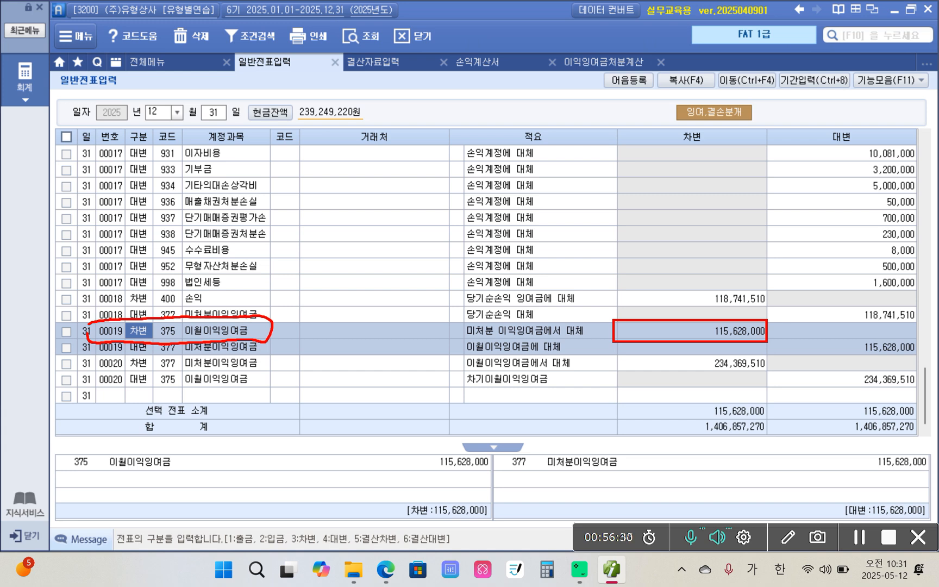
{"action": "mouse_move", "coordinate": [462, 337]}
{"action": "left_mouse_down"}
{"action": "mouse_move", "coordinate": [533, 334]}
{"action": "mouse_move", "coordinate": [497, 324]}
{"action": "mouse_move", "coordinate": [462, 330]}
{"action": "left_mouse_up"}
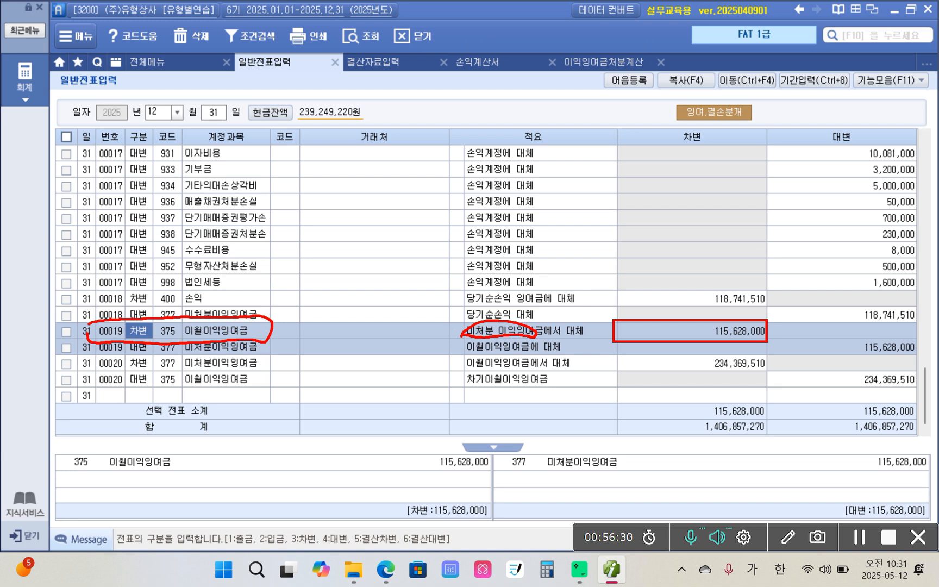
{"action": "mouse_move", "coordinate": [86, 340]}
{"action": "left_mouse_down"}
{"action": "mouse_move", "coordinate": [87, 356]}
{"action": "mouse_move", "coordinate": [210, 369]}
{"action": "mouse_move", "coordinate": [260, 344]}
{"action": "left_mouse_up"}
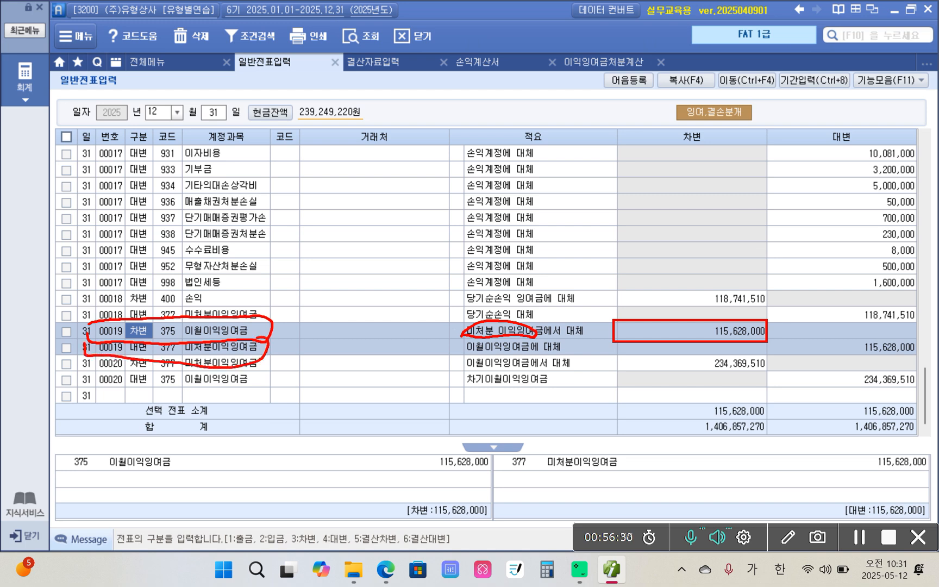
{"action": "mouse_move", "coordinate": [855, 339]}
{"action": "left_mouse_down"}
{"action": "mouse_move", "coordinate": [923, 353]}
{"action": "mouse_move", "coordinate": [843, 336]}
{"action": "left_mouse_up"}
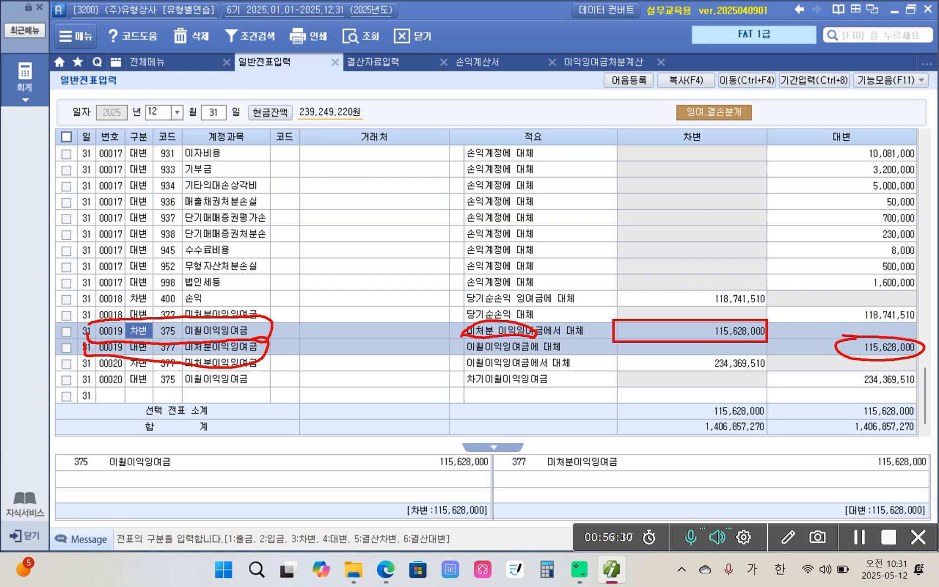
{"action": "left_click_drag", "start_coordinate": [459, 354], "coordinate": [569, 353]}
{"action": "mouse_move", "coordinate": [910, 361]}
{"action": "left_mouse_down"}
{"action": "mouse_move", "coordinate": [870, 365]}
{"action": "mouse_move", "coordinate": [889, 334]}
{"action": "mouse_move", "coordinate": [919, 353]}
{"action": "left_mouse_up"}
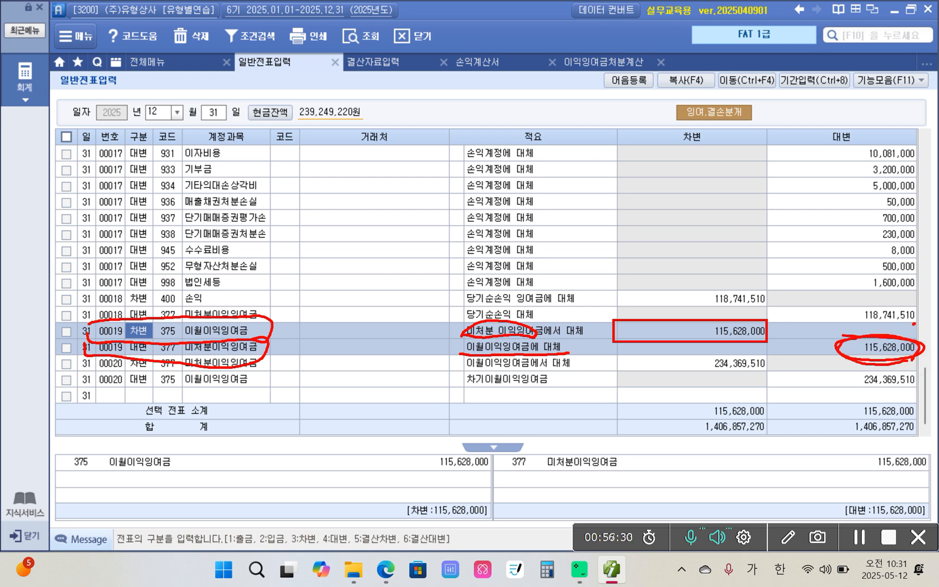
{"action": "mouse_move", "coordinate": [914, 324]}
{"action": "left_mouse_down"}
{"action": "mouse_move", "coordinate": [837, 314]}
{"action": "mouse_move", "coordinate": [916, 307]}
{"action": "mouse_move", "coordinate": [904, 326]}
{"action": "left_mouse_up"}
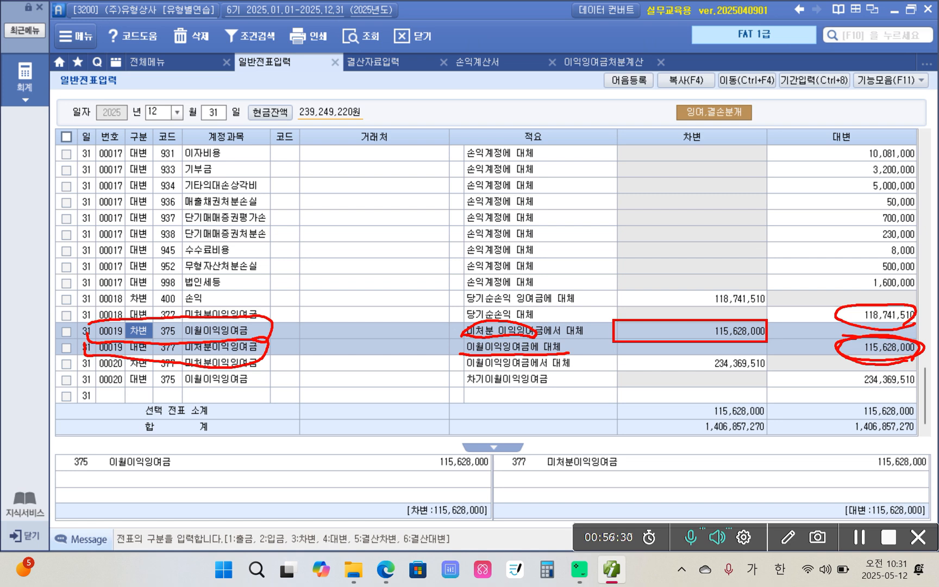
{"action": "mouse_move", "coordinate": [837, 314]}
{"action": "left_mouse_down"}
{"action": "mouse_move", "coordinate": [829, 354]}
{"action": "mouse_move", "coordinate": [839, 354]}
{"action": "left_mouse_up"}
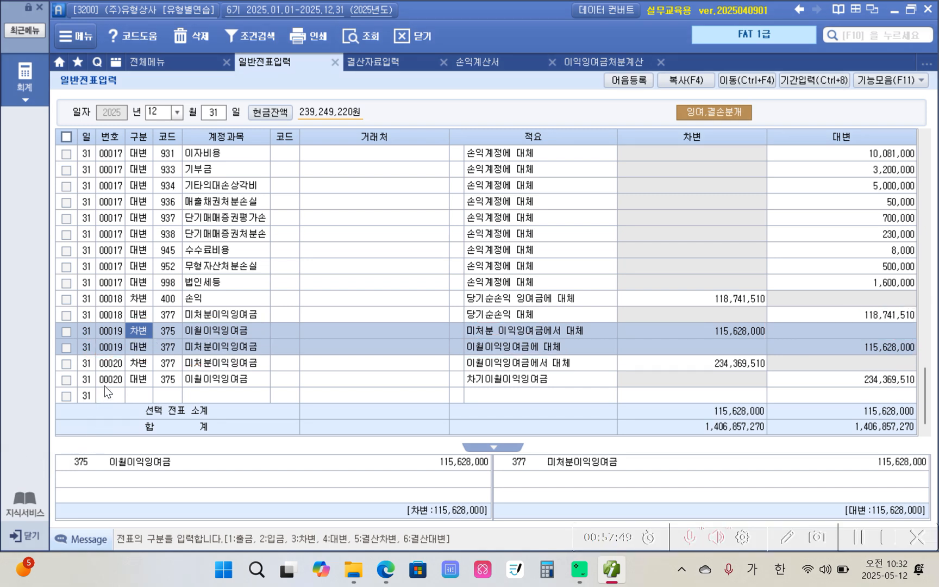
Select voucher 00020 and examine its transfer from 미처분이익잉여금 to 이월이익잉여금.
{"action": "left_click", "coordinate": [103, 380]}
{"action": "key", "text": "ctrl+2"}
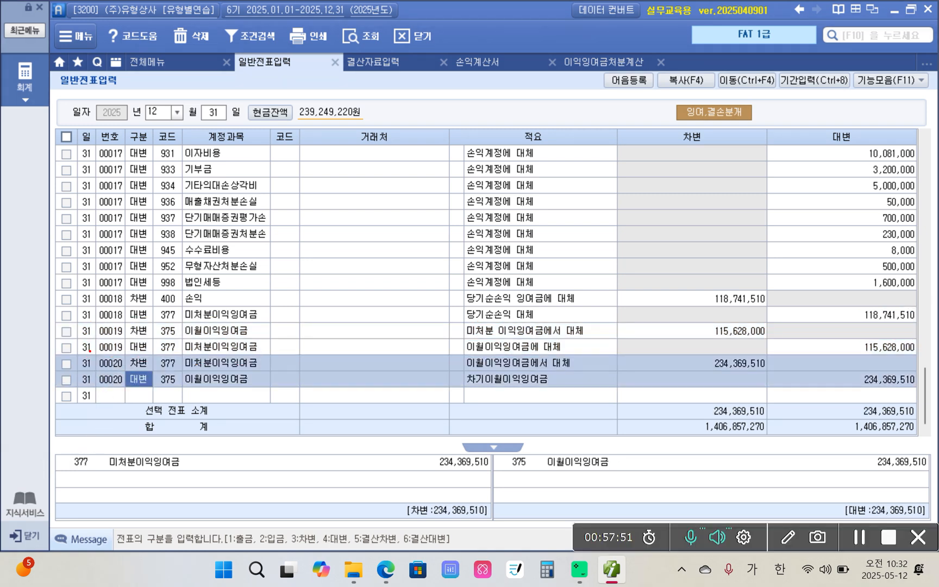
{"action": "mouse_move", "coordinate": [58, 353]}
{"action": "left_mouse_down"}
{"action": "mouse_move", "coordinate": [468, 395]}
{"action": "mouse_move", "coordinate": [931, 392]}
{"action": "left_mouse_up"}
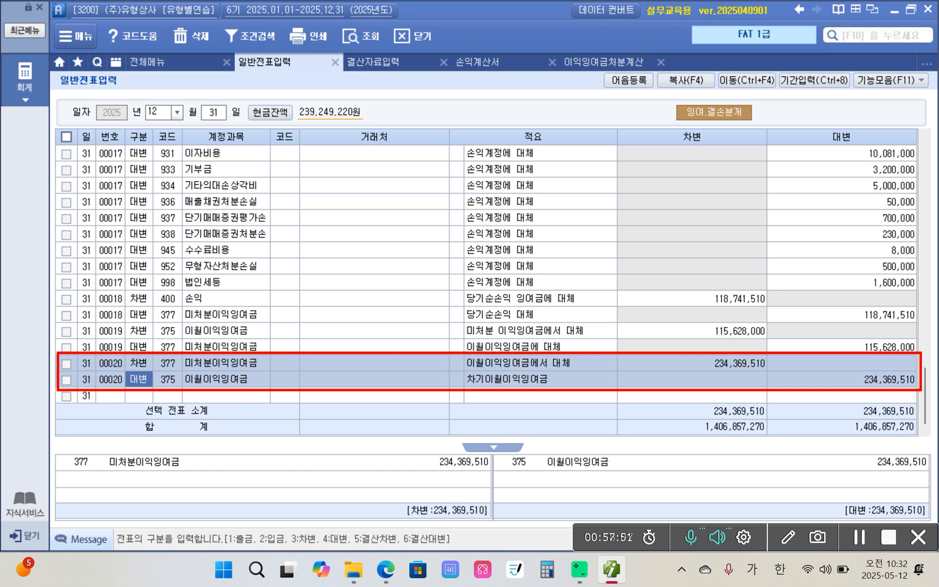
{"action": "mouse_move", "coordinate": [129, 356]}
{"action": "left_mouse_down"}
{"action": "mouse_move", "coordinate": [126, 372]}
{"action": "mouse_move", "coordinate": [196, 382]}
{"action": "mouse_move", "coordinate": [268, 370]}
{"action": "mouse_move", "coordinate": [134, 349]}
{"action": "mouse_move", "coordinate": [144, 392]}
{"action": "mouse_move", "coordinate": [271, 381]}
{"action": "mouse_move", "coordinate": [248, 371]}
{"action": "left_mouse_up"}
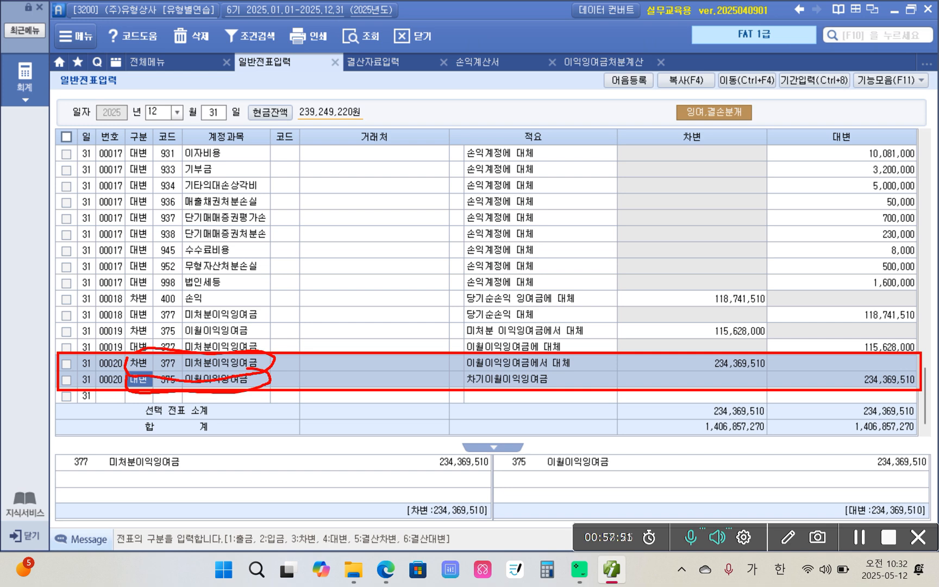
Compare voucher 00019 with voucher 00020, checking how 이월이익잉여금 and 미처분이익잉여금 switch between 차변 and 대변.
{"action": "mouse_move", "coordinate": [59, 315]}
{"action": "left_mouse_down"}
{"action": "mouse_move", "coordinate": [57, 351]}
{"action": "mouse_move", "coordinate": [97, 323]}
{"action": "mouse_move", "coordinate": [754, 320]}
{"action": "mouse_move", "coordinate": [925, 322]}
{"action": "mouse_move", "coordinate": [927, 353]}
{"action": "left_mouse_up"}
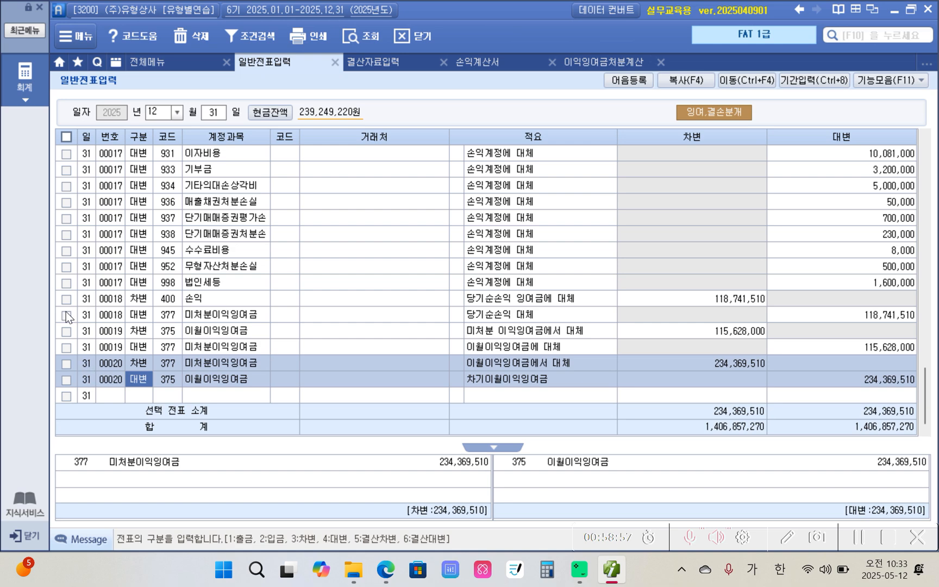
{"action": "left_click", "coordinate": [147, 337]}
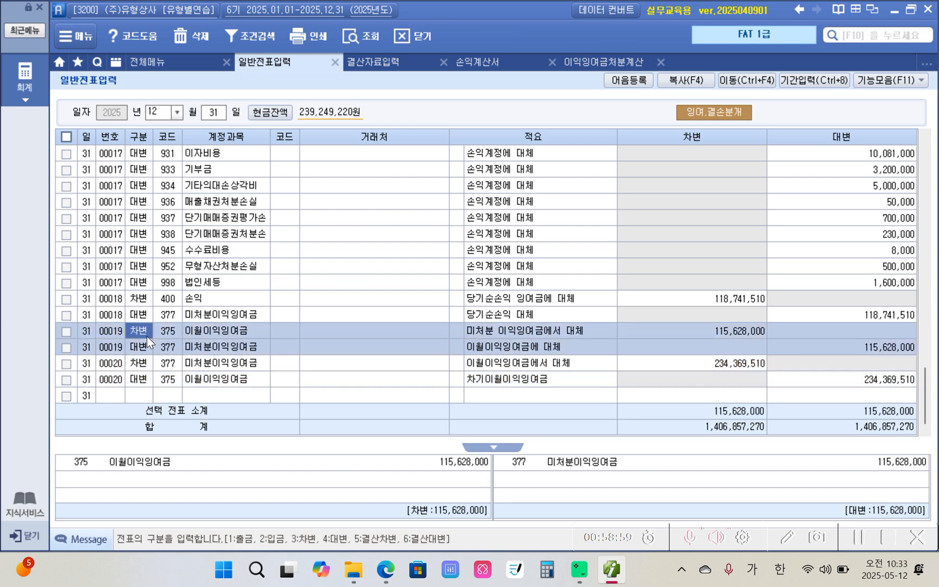
{"action": "left_click", "coordinate": [136, 363]}
{"action": "left_click", "coordinate": [138, 347]}
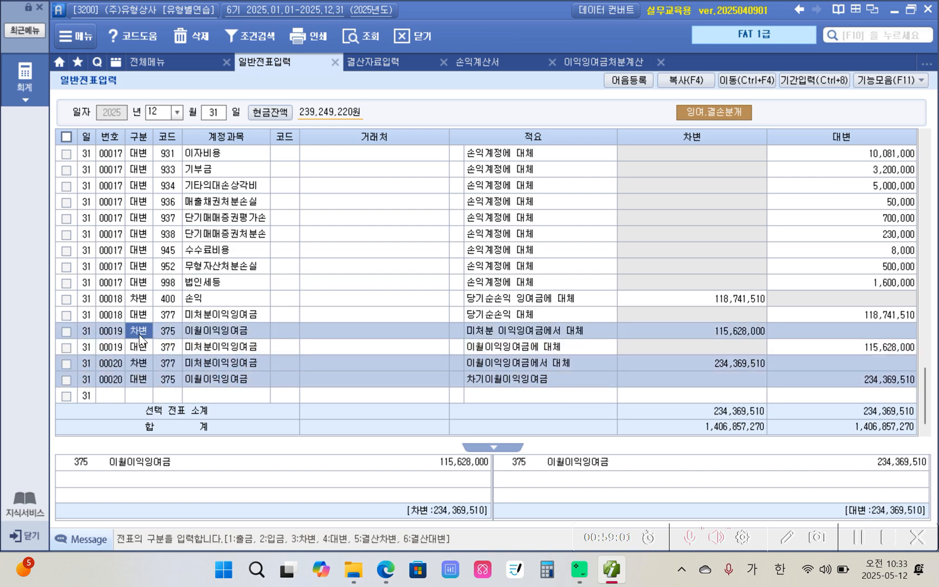
{"action": "left_click", "coordinate": [142, 362]}
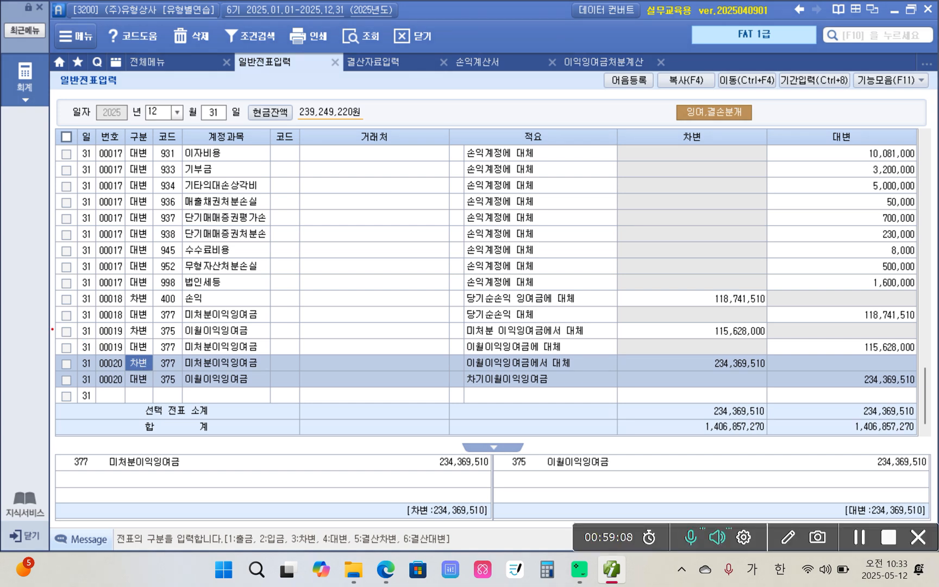
{"action": "mouse_move", "coordinate": [52, 322]}
{"action": "left_mouse_down"}
{"action": "mouse_move", "coordinate": [275, 387]}
{"action": "mouse_move", "coordinate": [615, 420]}
{"action": "mouse_move", "coordinate": [857, 414]}
{"action": "left_mouse_up"}
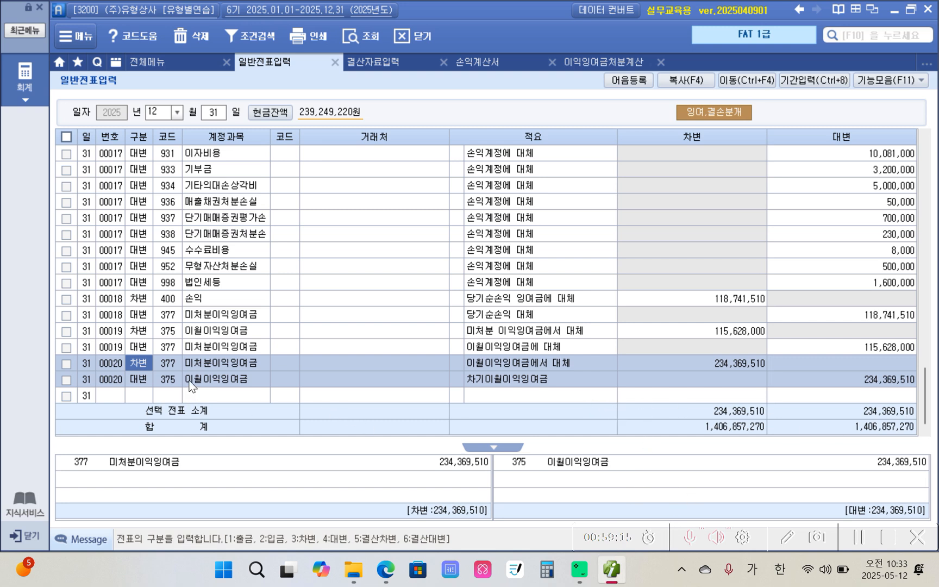
{"action": "key", "text": "Down"}
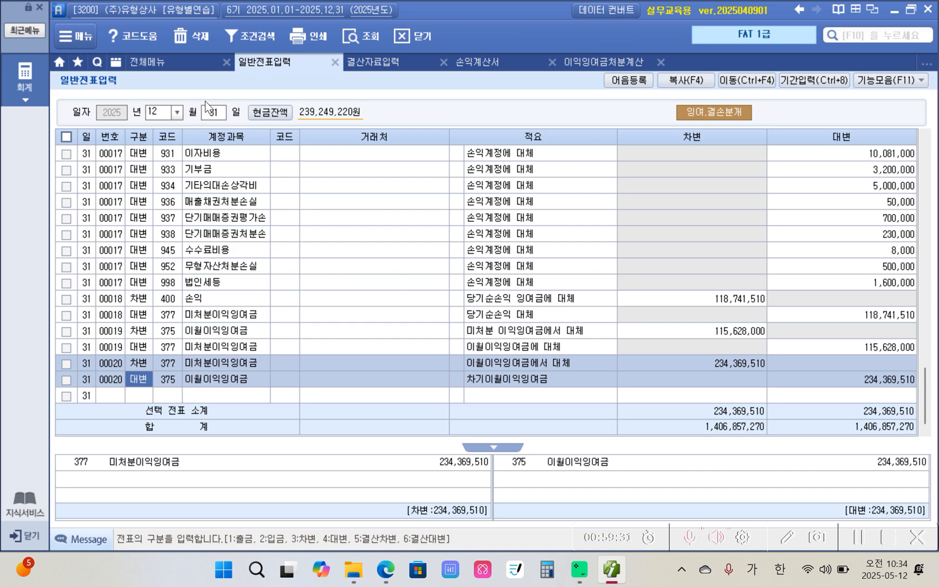
Open the 재무상태표 and retrieve it by account (과목별) for December 2025.
{"action": "left_click", "coordinate": [174, 61]}
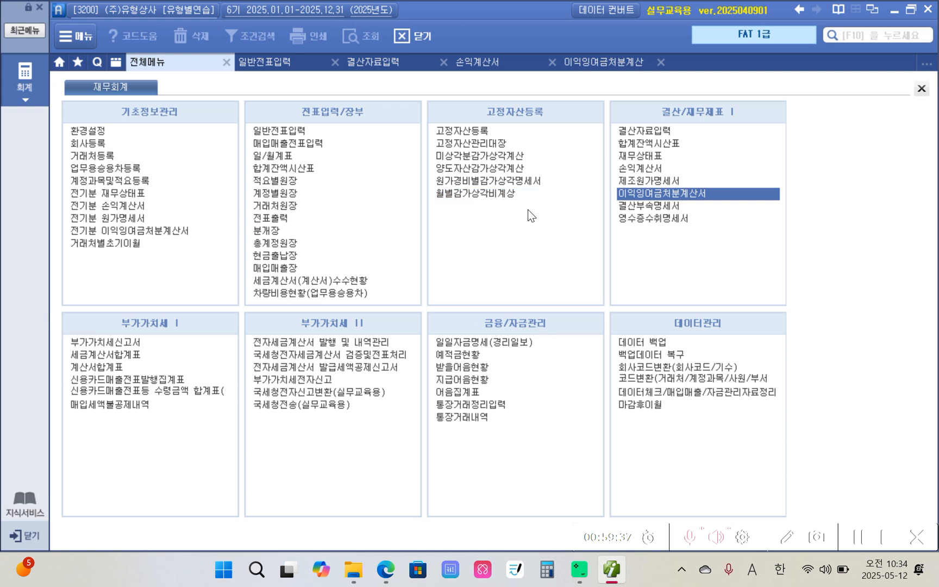
{"action": "left_click", "coordinate": [639, 157]}
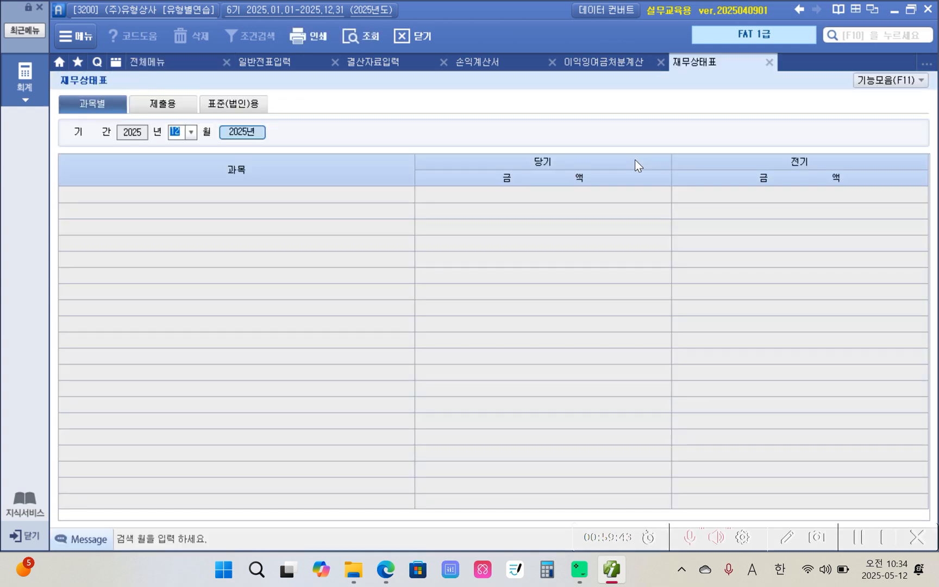
{"action": "key", "text": "Return"}
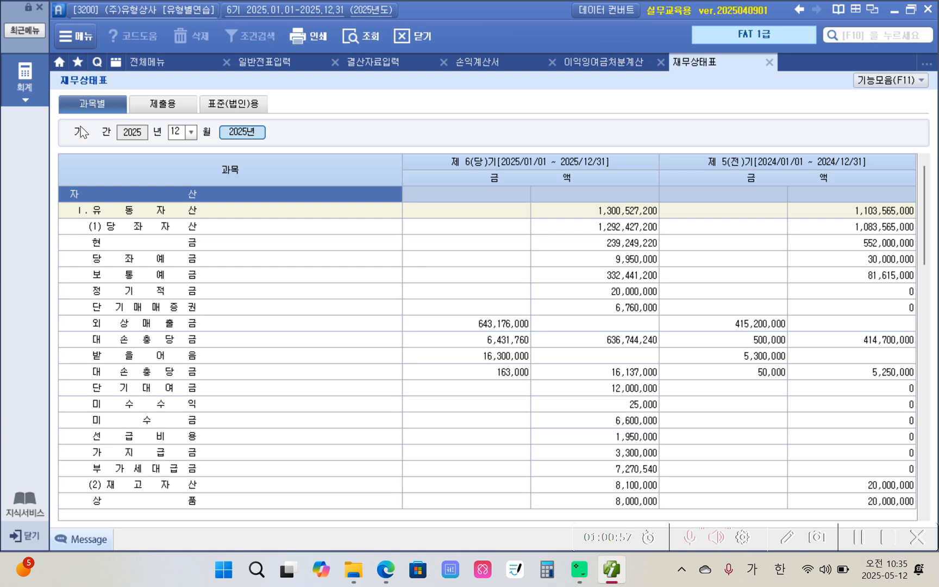
Review the 자산, 부채 and 자본 sections of the 재무상태표, including 미처분이익잉여금, 자산총계 and 부채및자본총계.
{"action": "left_click", "coordinate": [437, 217]}
{"action": "left_click", "coordinate": [437, 198]}
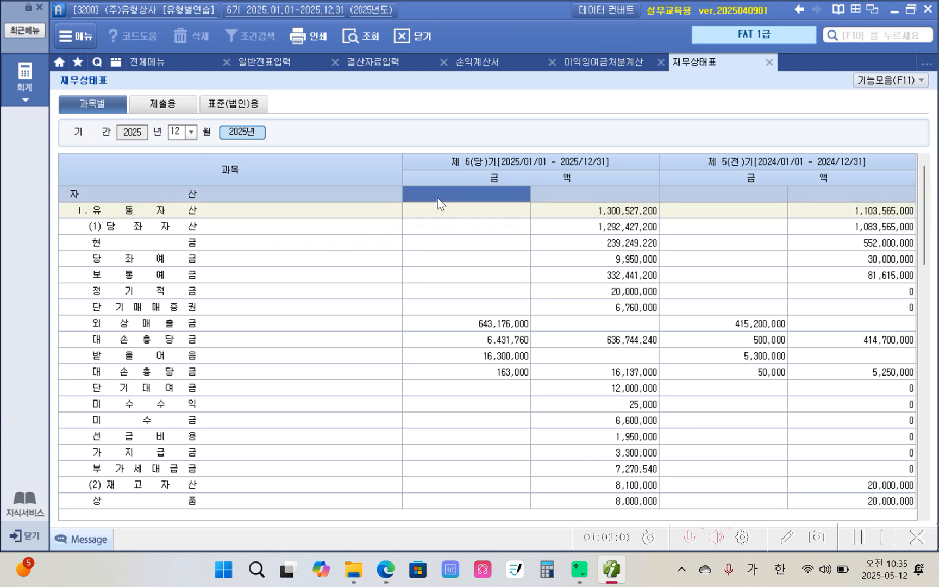
{"action": "left_click", "coordinate": [323, 194]}
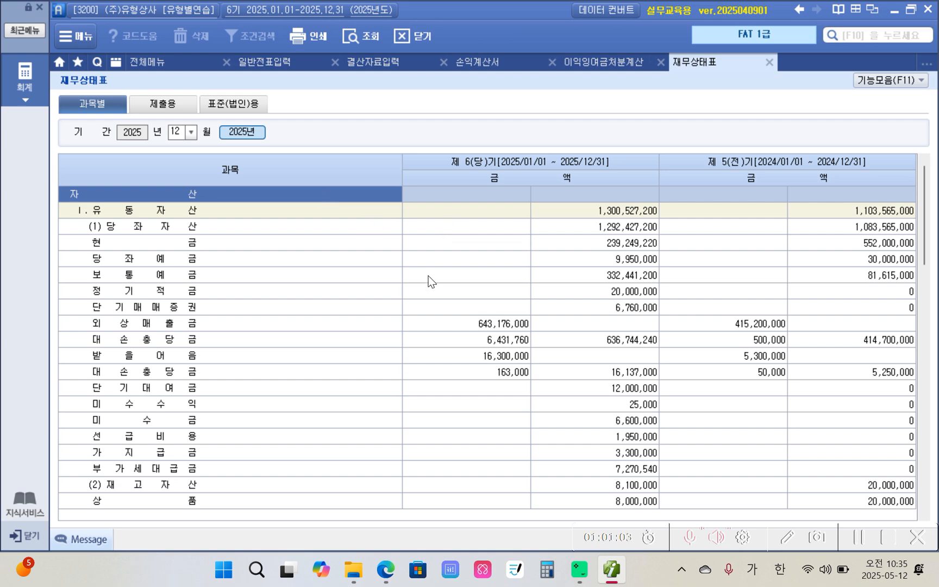
{"action": "scroll", "coordinate": [484, 337], "scroll_direction": "down", "scroll_amount": 10}
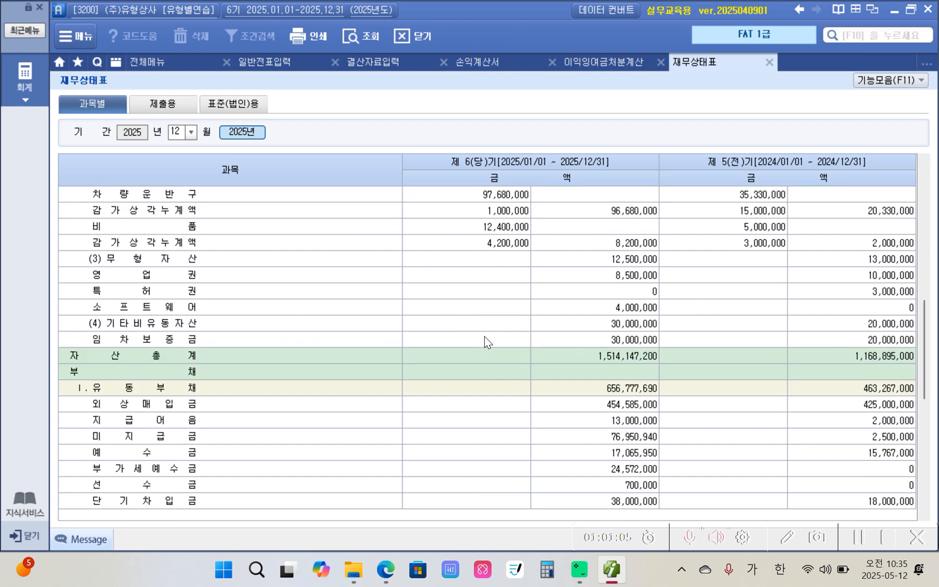
{"action": "scroll", "coordinate": [485, 337], "scroll_direction": "down", "scroll_amount": 7}
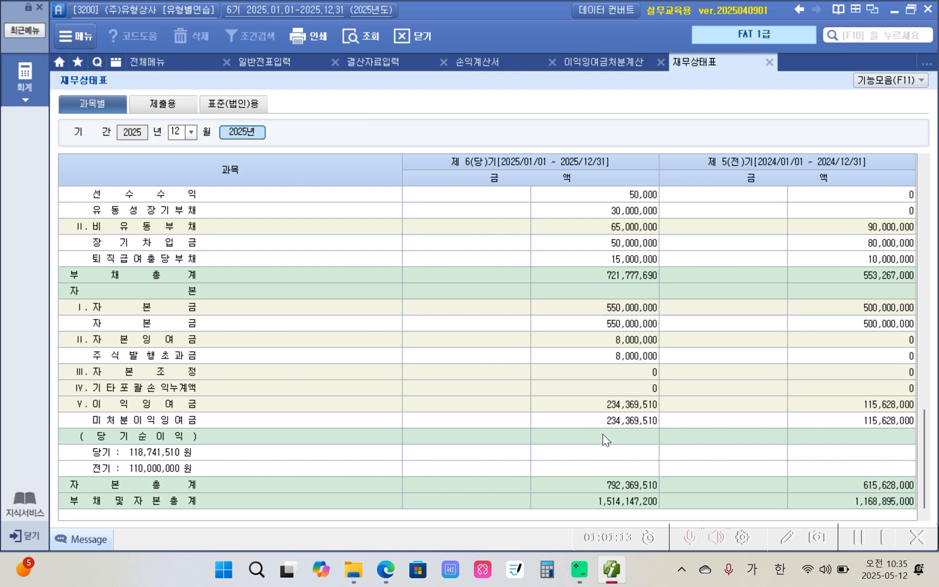
{"action": "scroll", "coordinate": [602, 433], "scroll_direction": "up", "scroll_amount": 3}
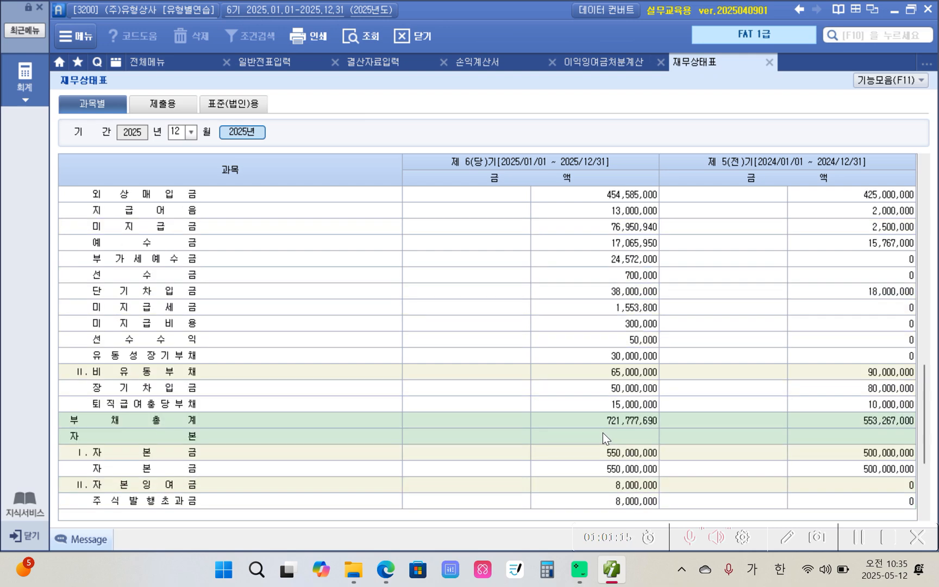
{"action": "scroll", "coordinate": [602, 432], "scroll_direction": "up", "scroll_amount": 6}
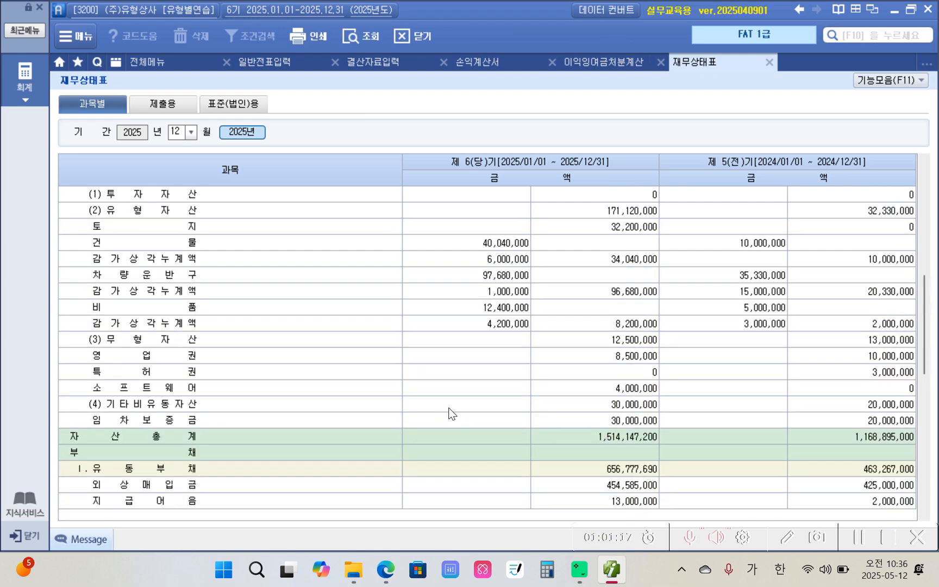